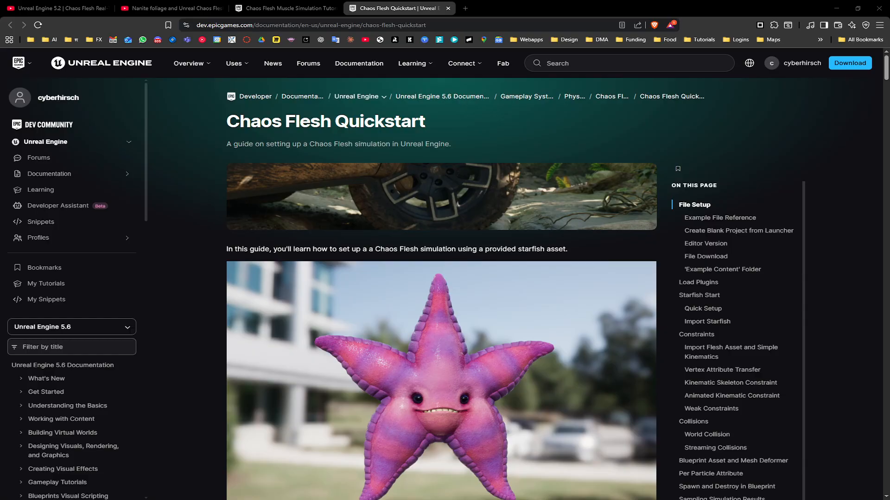
- Watch the Chaos Flesh real-time simulation test video in the first browser tab
click(56, 5)
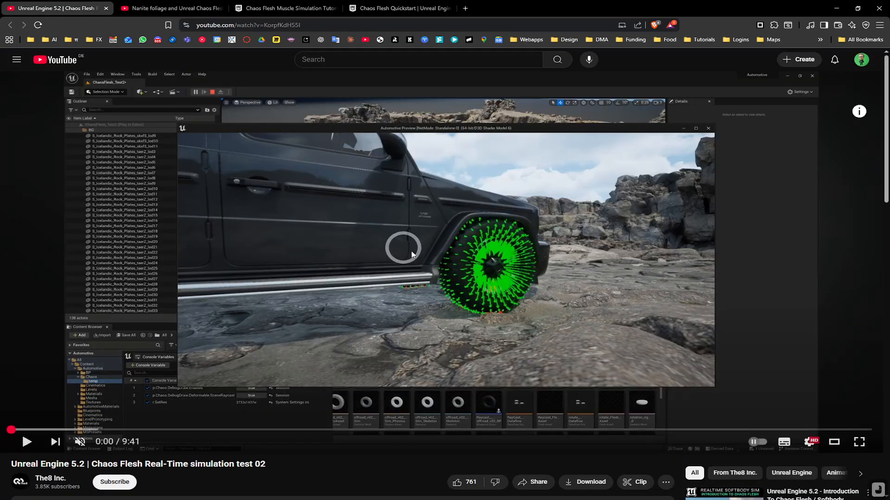
click(433, 266)
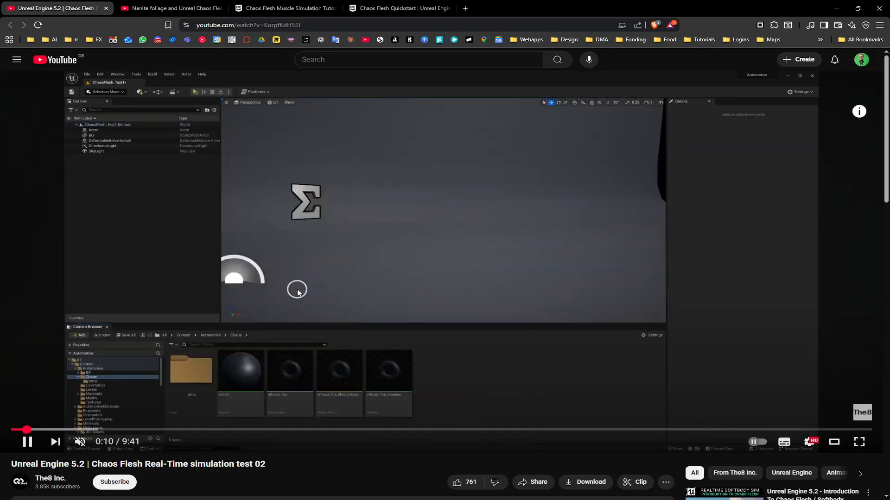
click(298, 292)
- Switch to the Witcher Chaos Flesh video and scrub through its muscle simulation clip
click(144, 8)
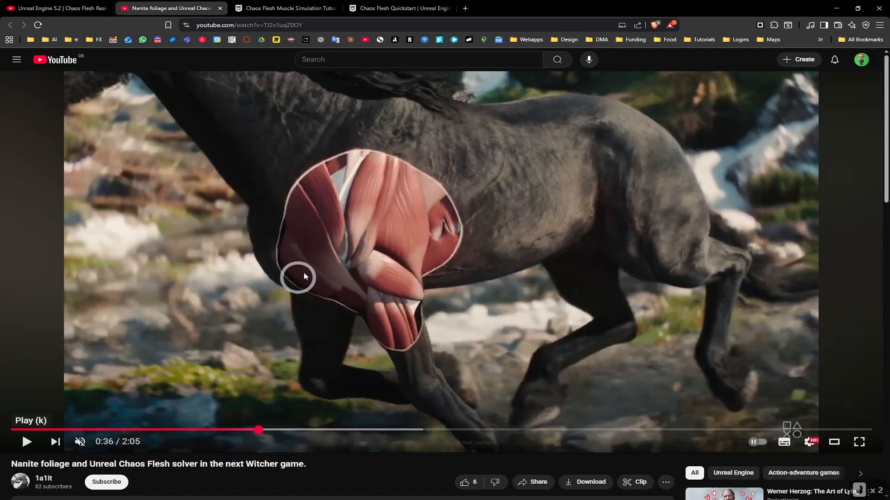
click(366, 274)
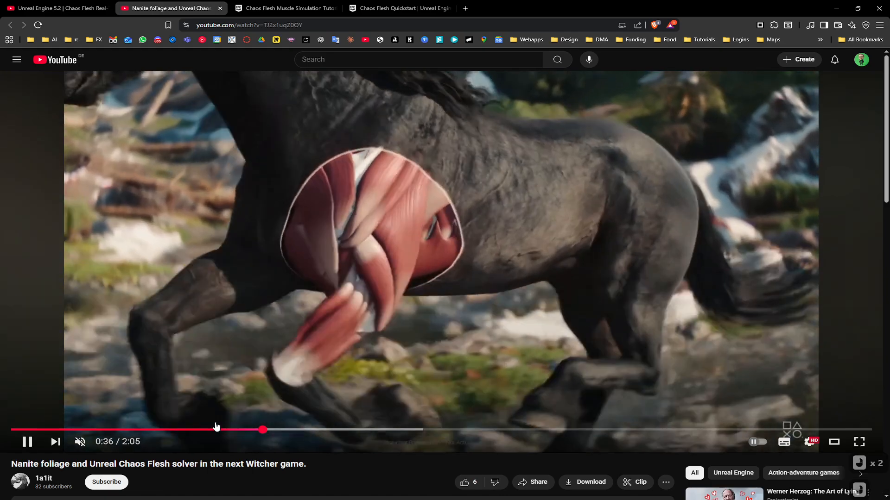
click(210, 429)
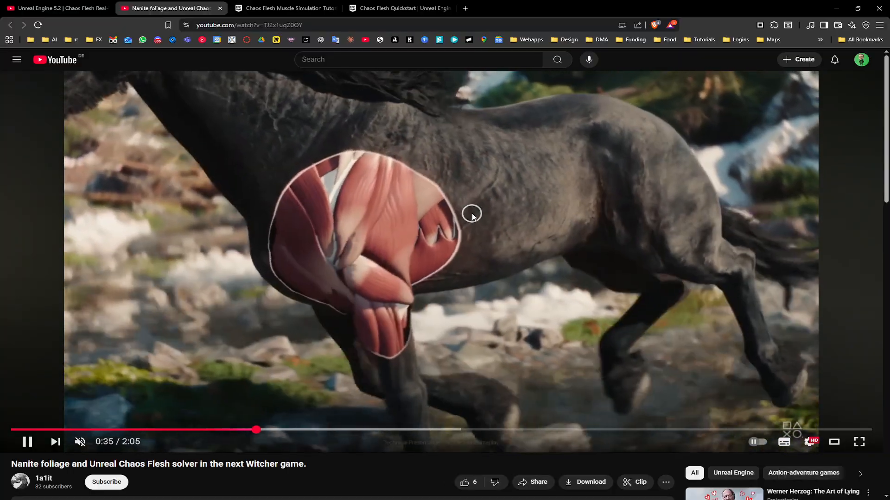
click(410, 176)
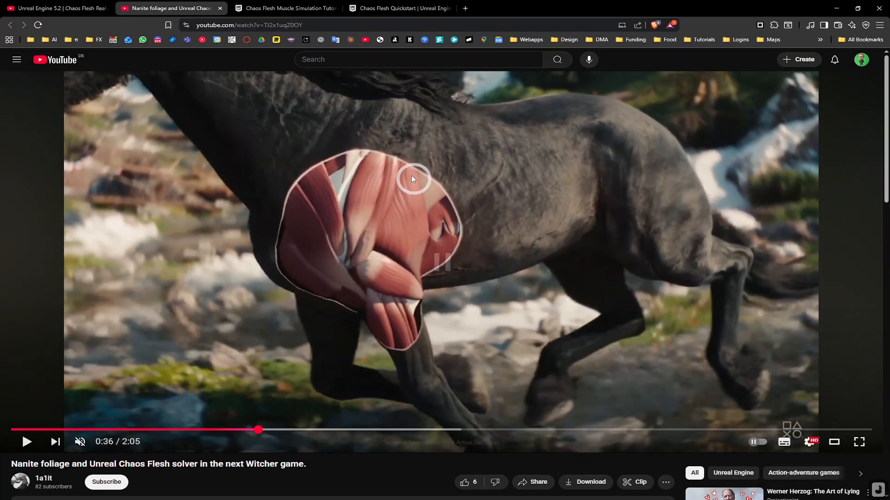
- Read through the Chaos Flesh Muscle Simulation Tutorial (5.6) page and its setup sections
click(297, 5)
scroll(494, 334, down, 3)
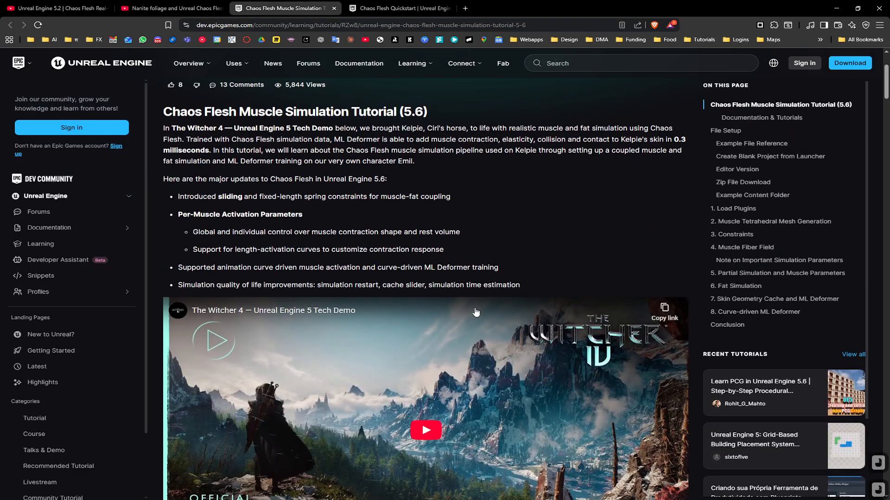
scroll(561, 273, up, 3)
scroll(560, 275, down, 10)
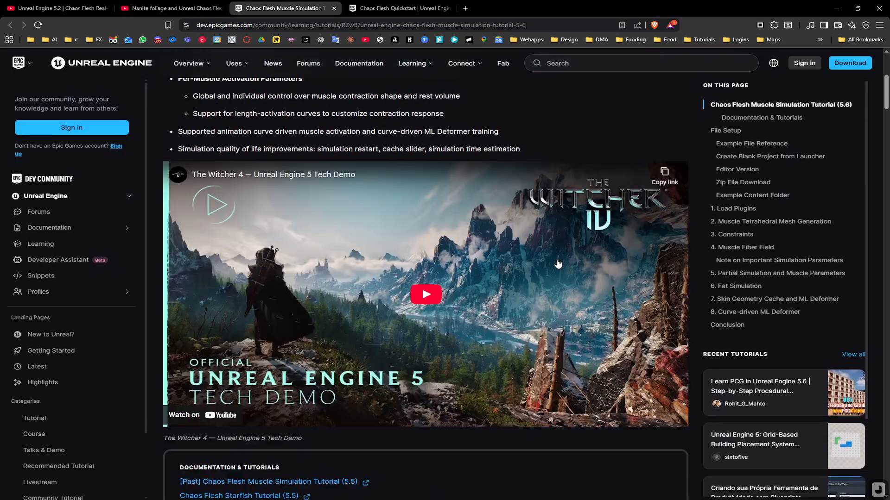
scroll(552, 268, down, 18)
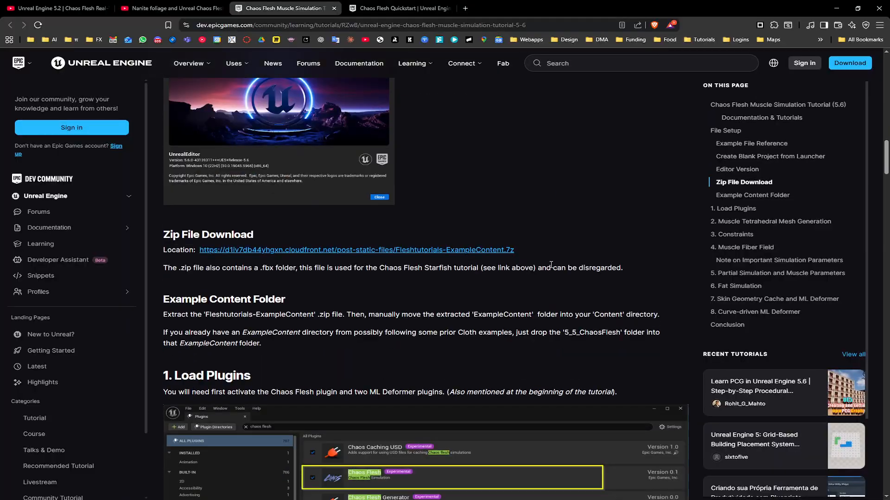
scroll(550, 269, down, 15)
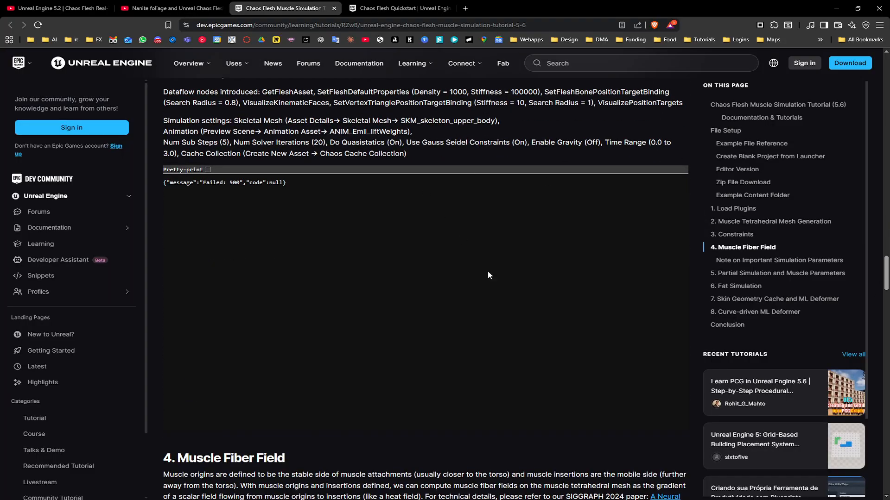
scroll(488, 275, up, 5)
scroll(684, 308, up, 20)
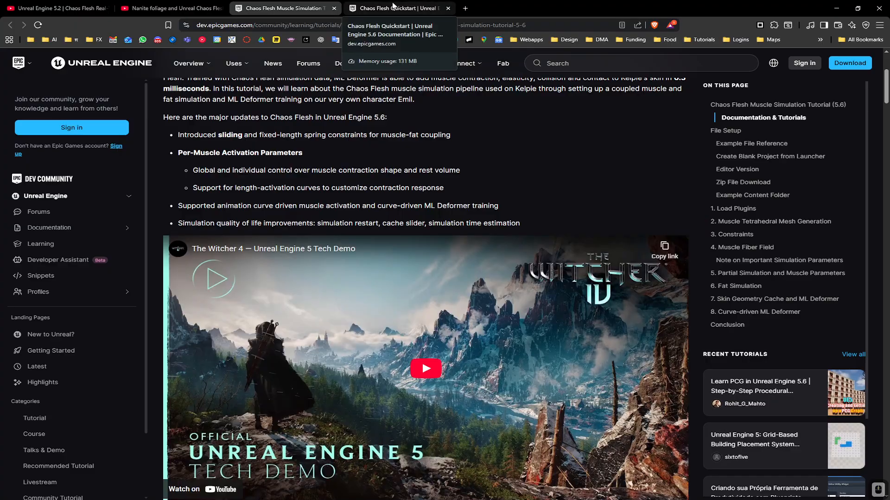
- Skim the Chaos Flesh Quickstart documentation page, including its plugin and starfish setup sections
click(393, 8)
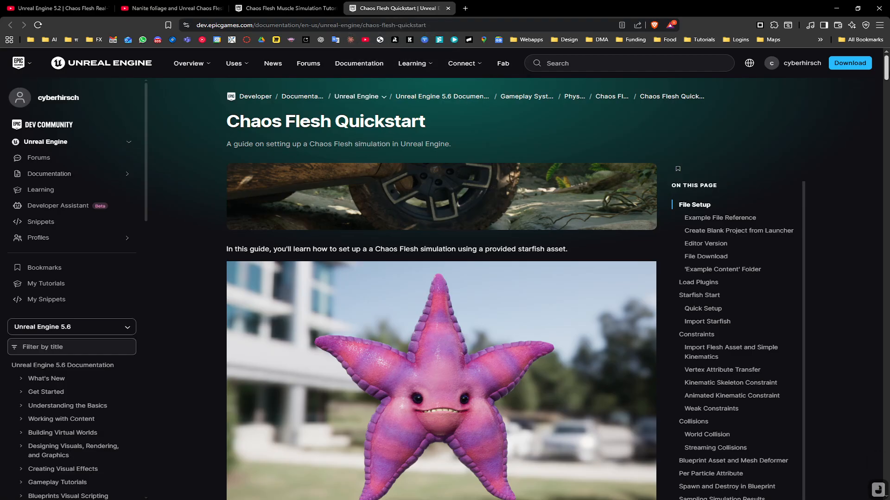
scroll(441, 287, down, 10)
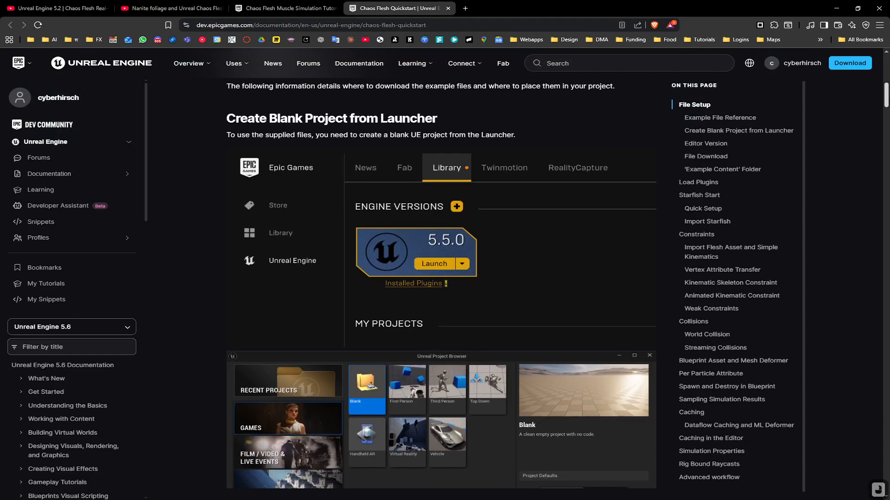
scroll(441, 287, down, 20)
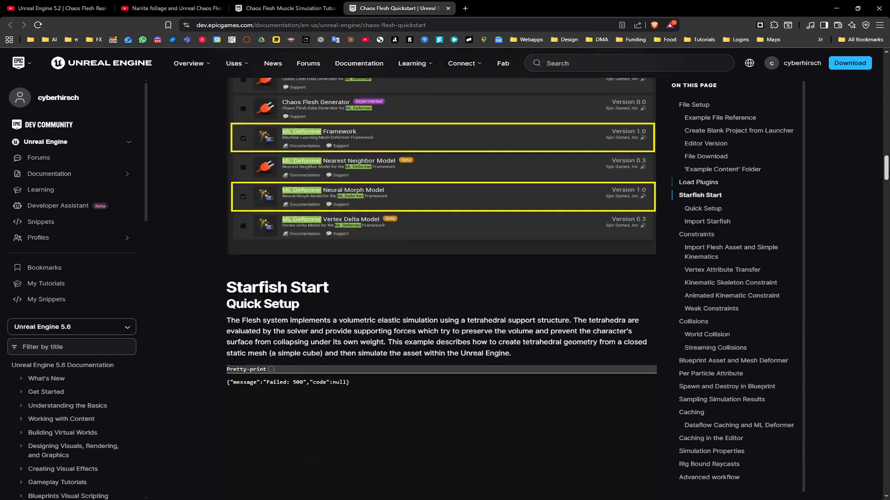
drag(887, 168, 887, 68)
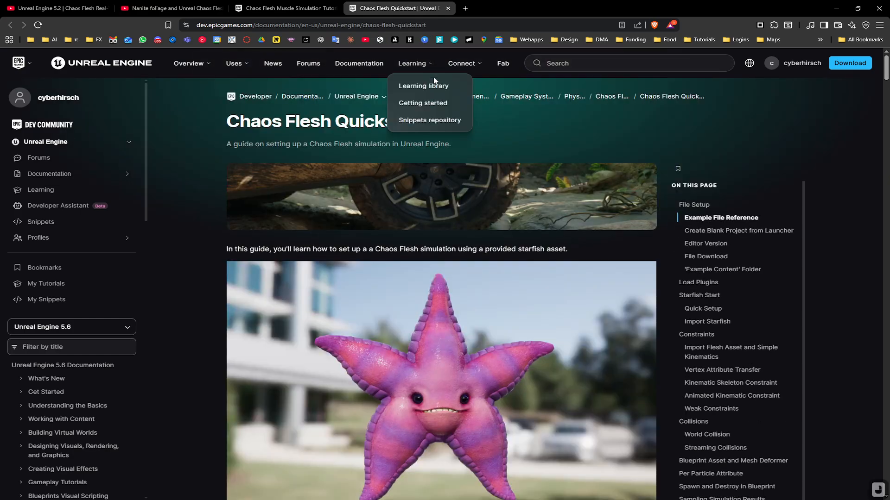
- Open the Plugins browser in Unreal Editor, search for flesh, and enable the experimental Chaos Flesh plugin
click(832, 9)
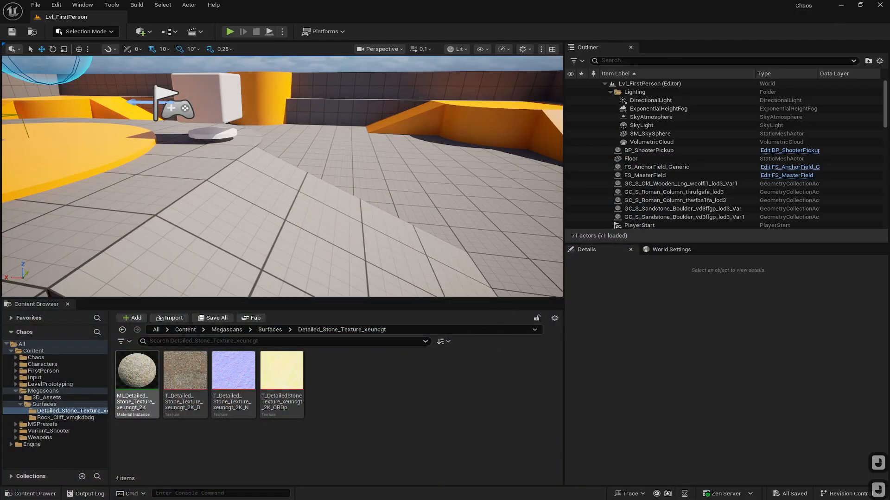
click(89, 5)
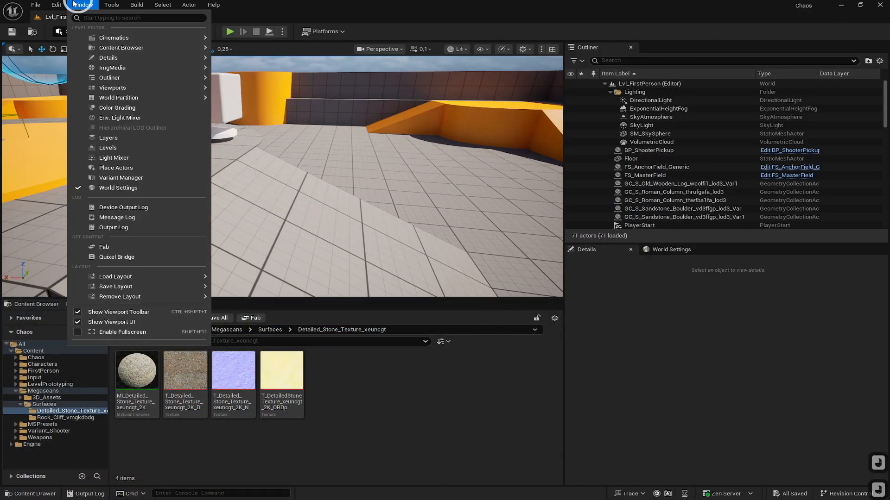
mouse_move(64, 4)
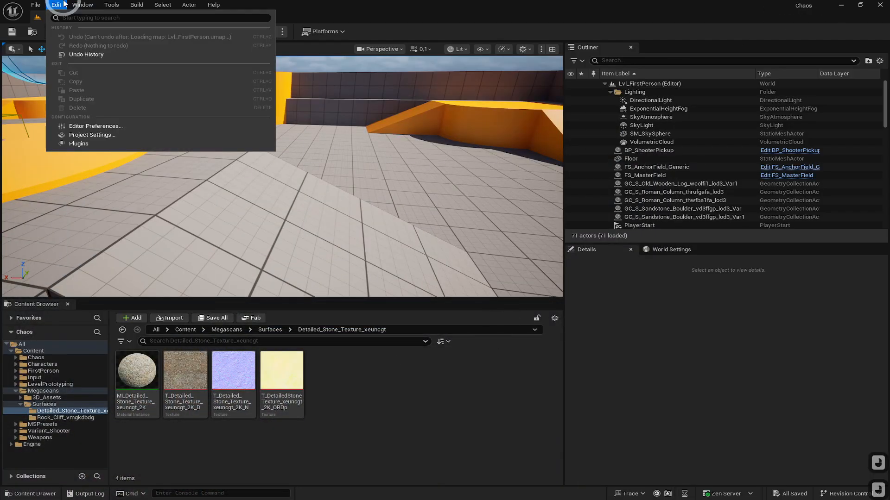
click(88, 143)
click(268, 45)
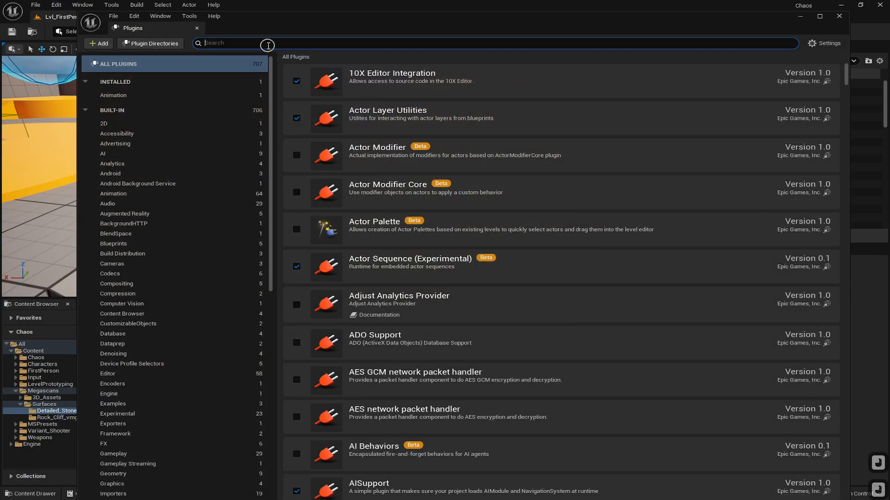
text(flesh)
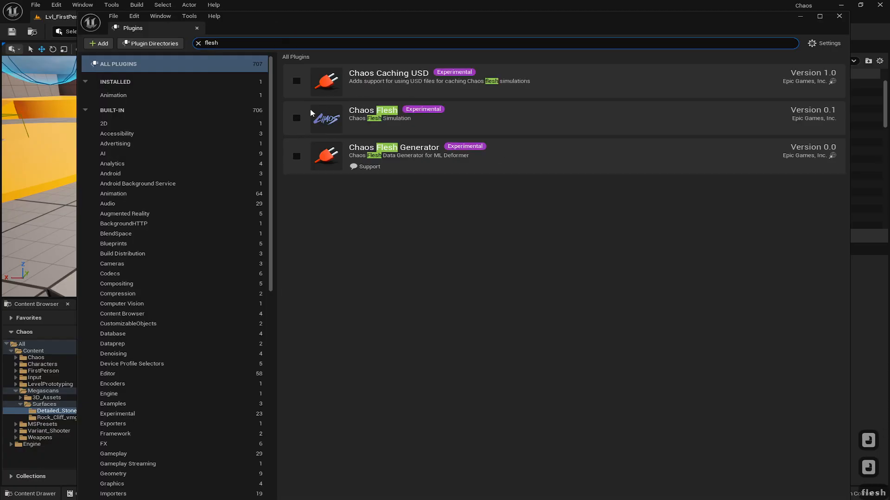
click(297, 118)
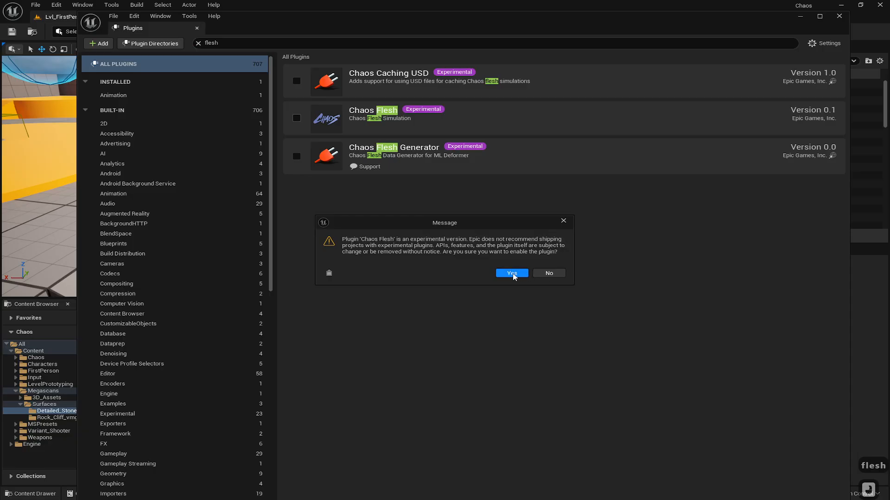
click(511, 273)
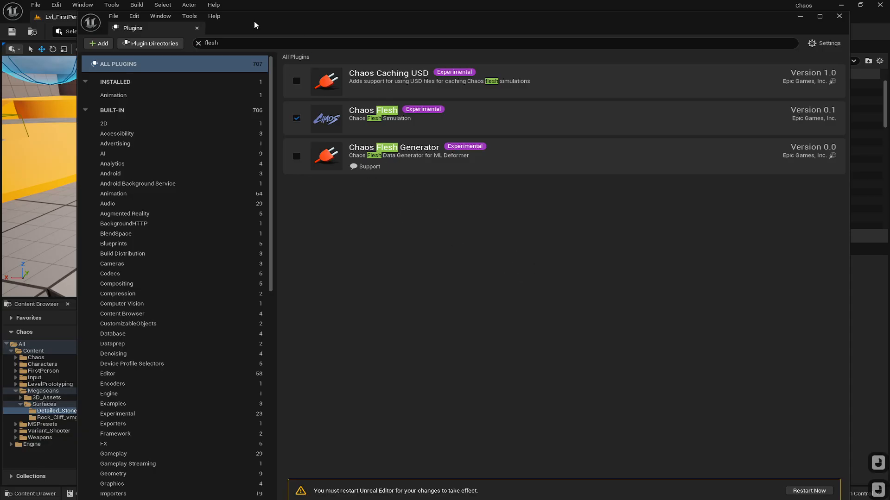
- Search plugins for ml and enable ML Deformer Framework and ML Deformer Neural Morph Model
click(238, 41)
text(ml)
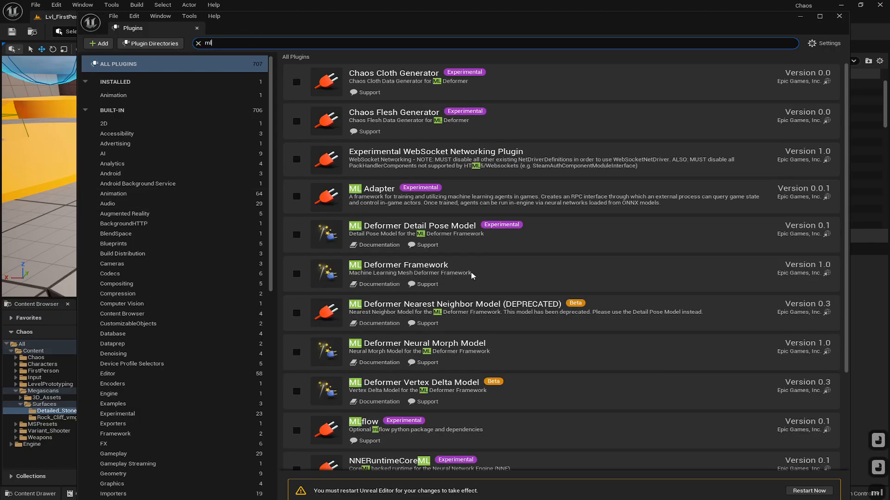
click(296, 274)
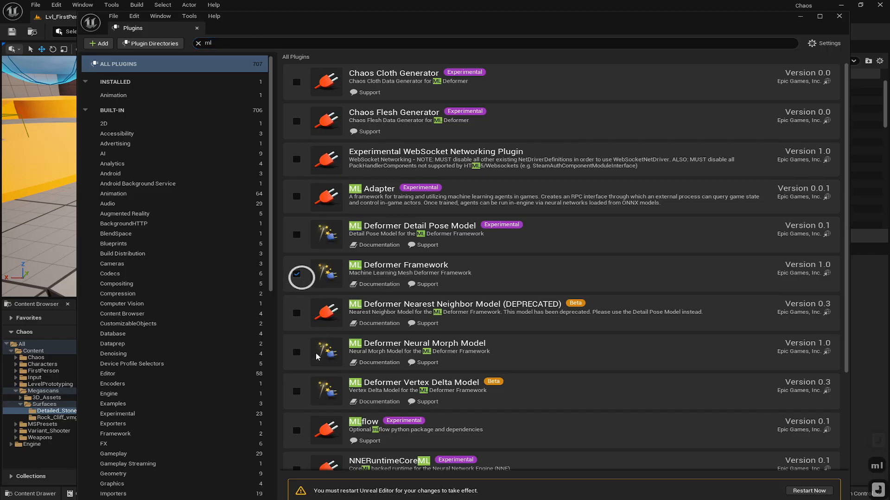
click(287, 388)
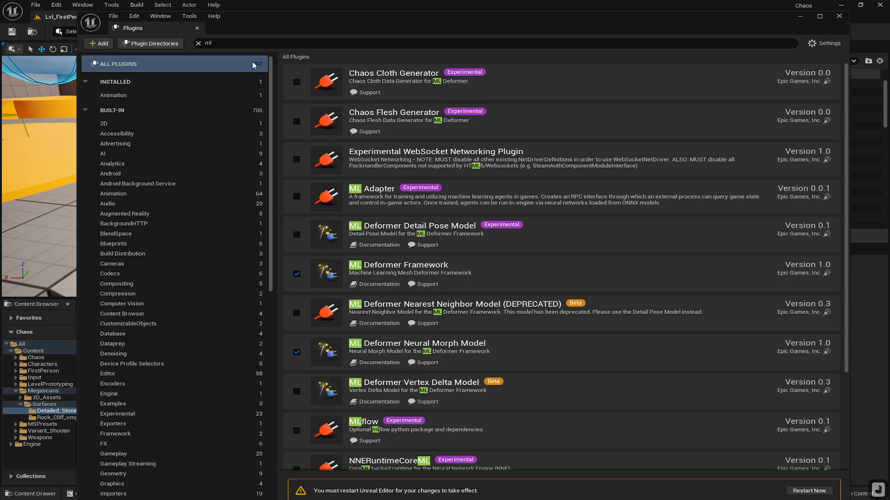
- Search plugins for usd, enable the beta USD Importer plugin, and restart the editor
click(246, 42)
click(274, 41)
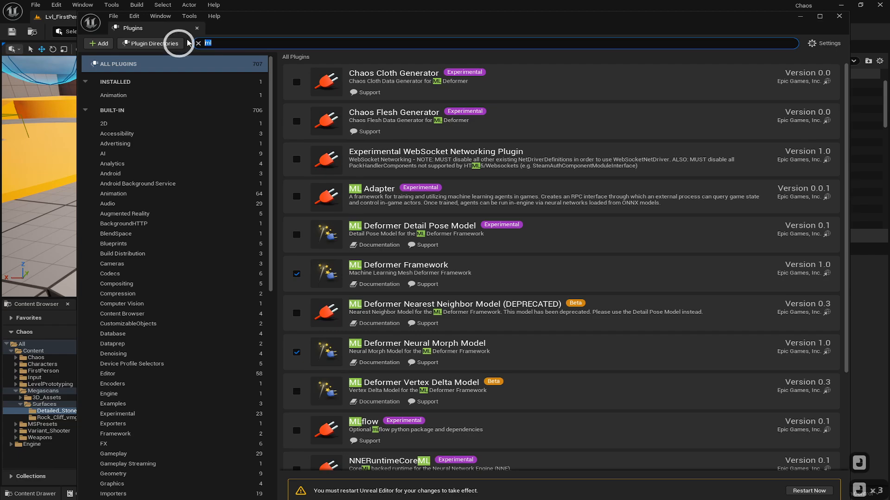
text(us)
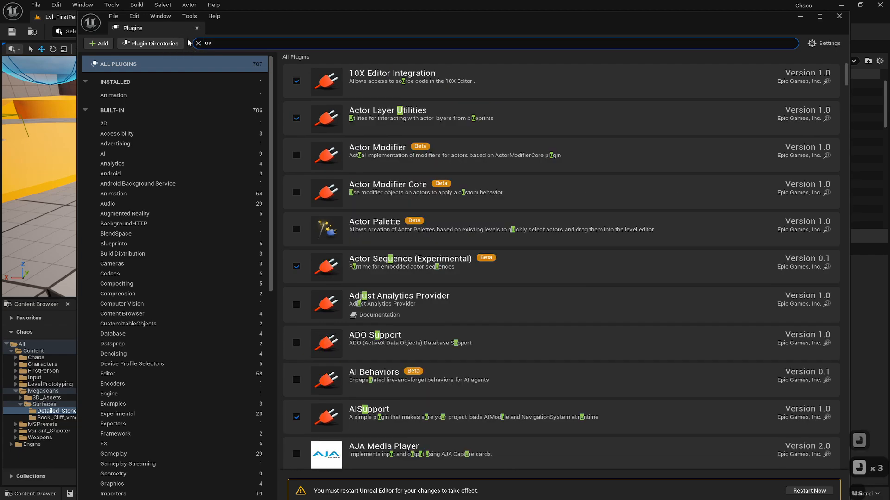
text(d)
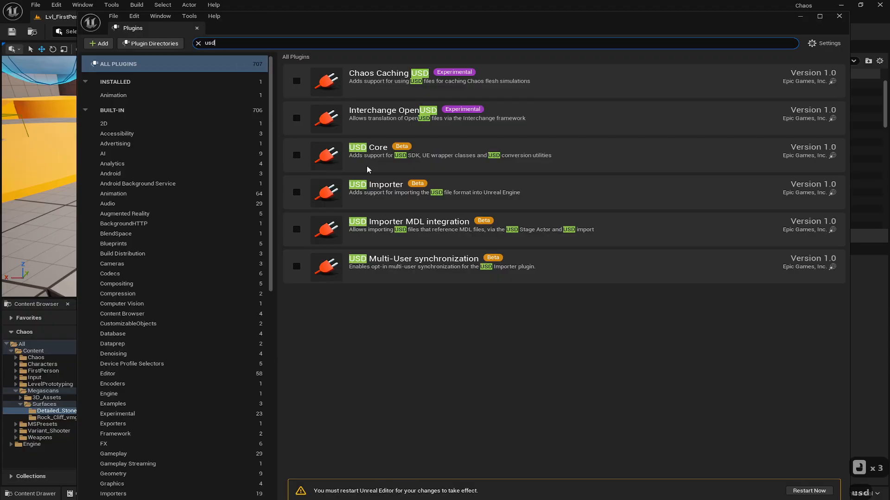
click(297, 192)
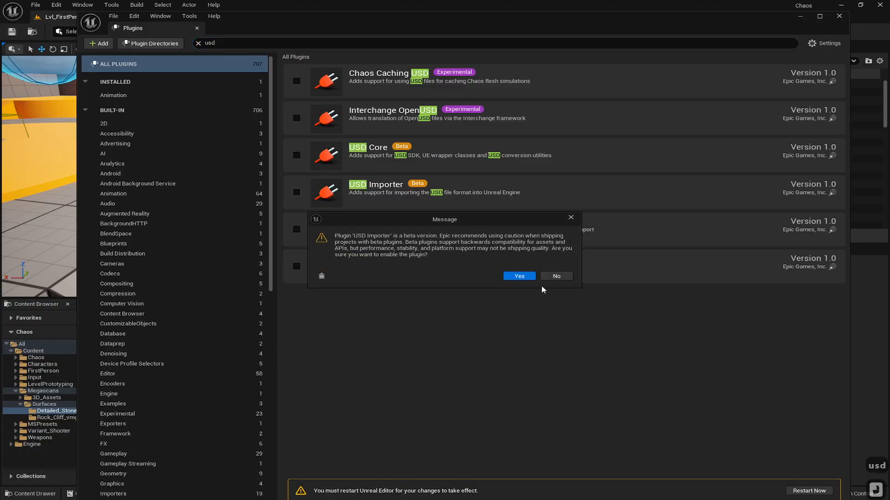
click(520, 277)
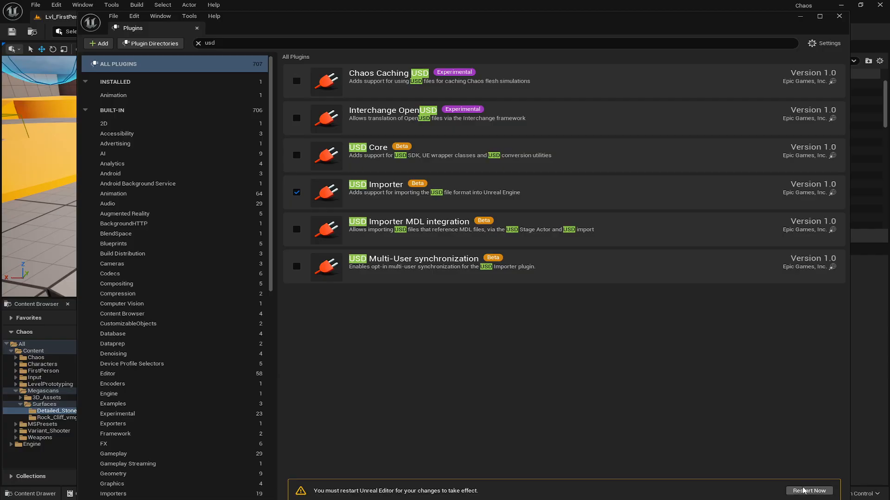
click(811, 492)
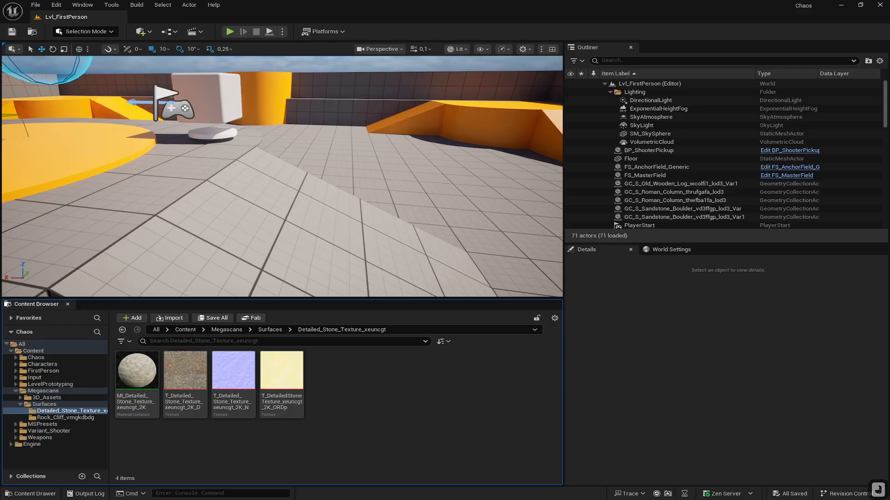
- Create a new folder named Flesh inside the Content > Chaos folder
right_drag(342, 177, 330, 221)
key(d)
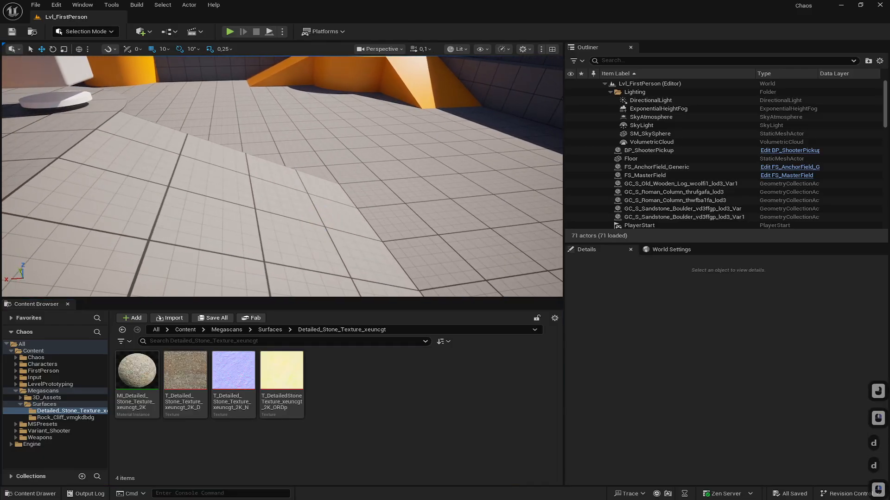
click(34, 352)
click(34, 359)
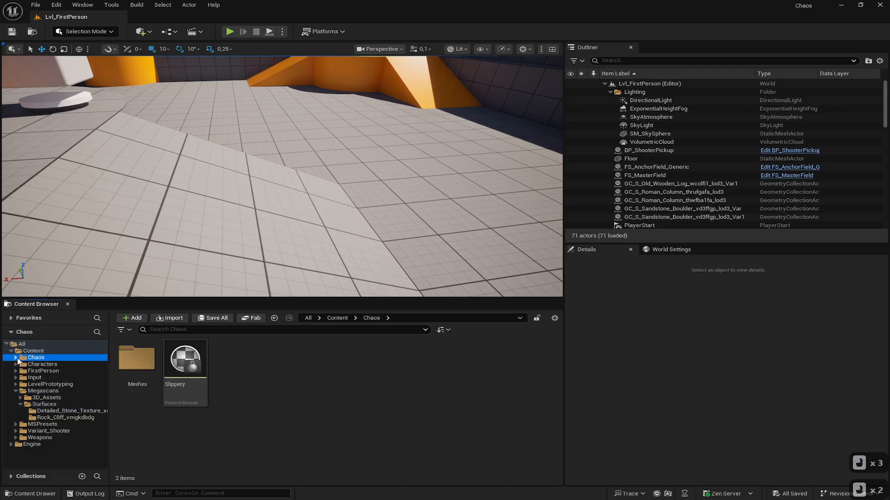
click(15, 358)
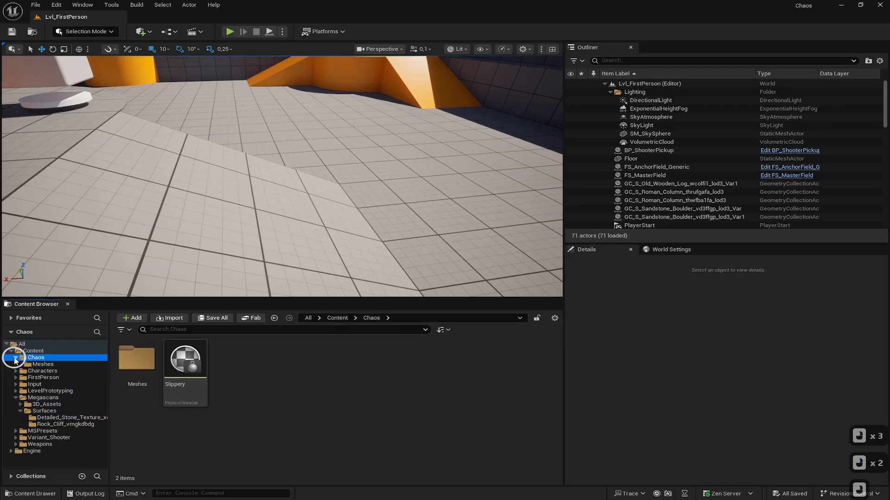
right_click(216, 347)
click(238, 219)
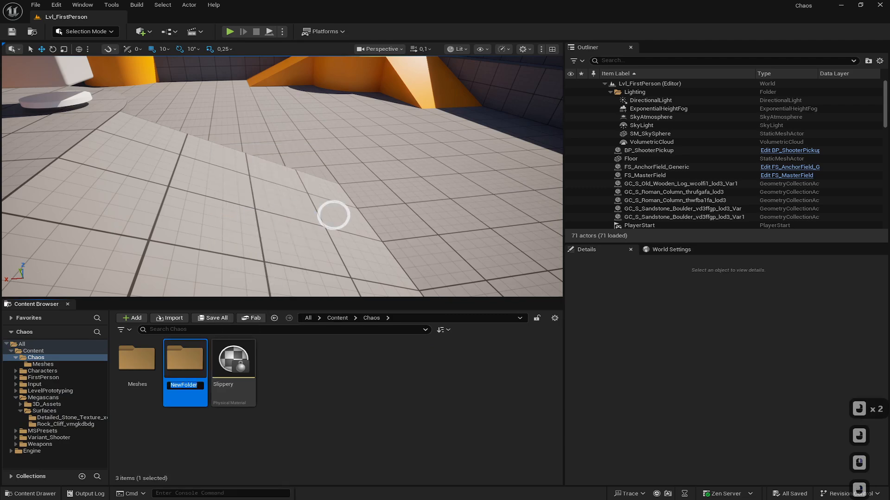
text(Flesh)
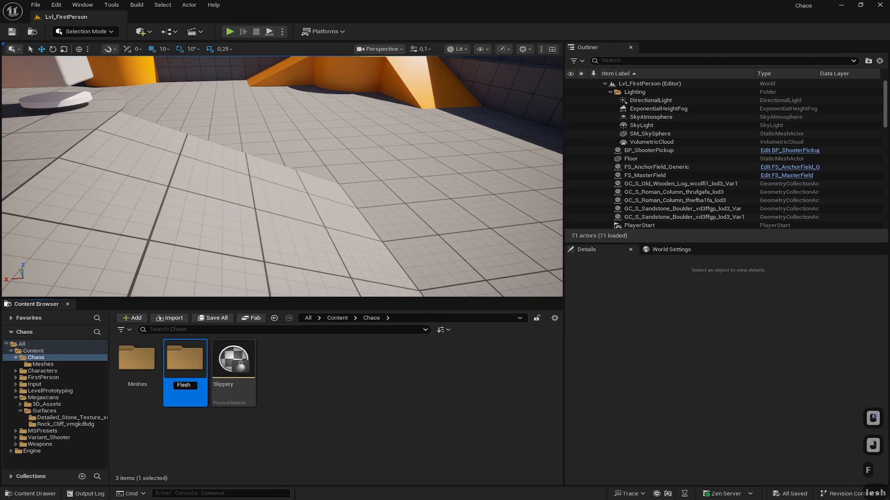
key(Return)
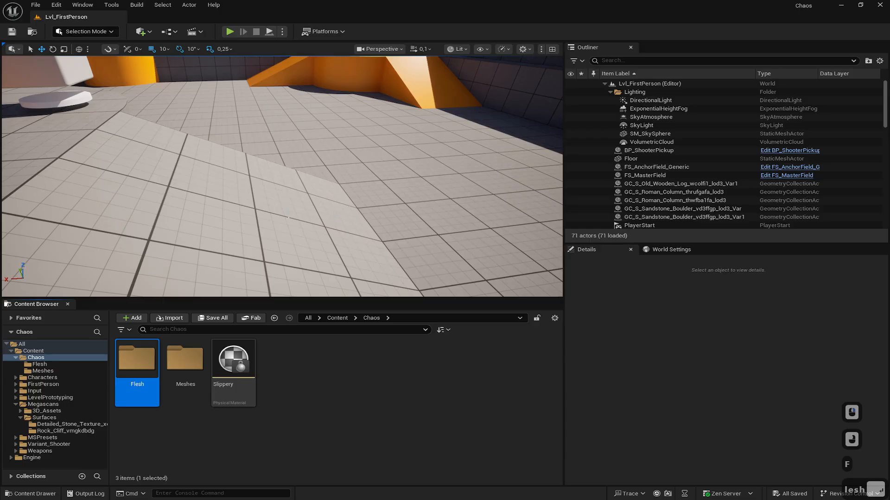
- Open the Flesh folder and import the duck USD file into it, choosing Flesh as the destination folder
double_click(147, 362)
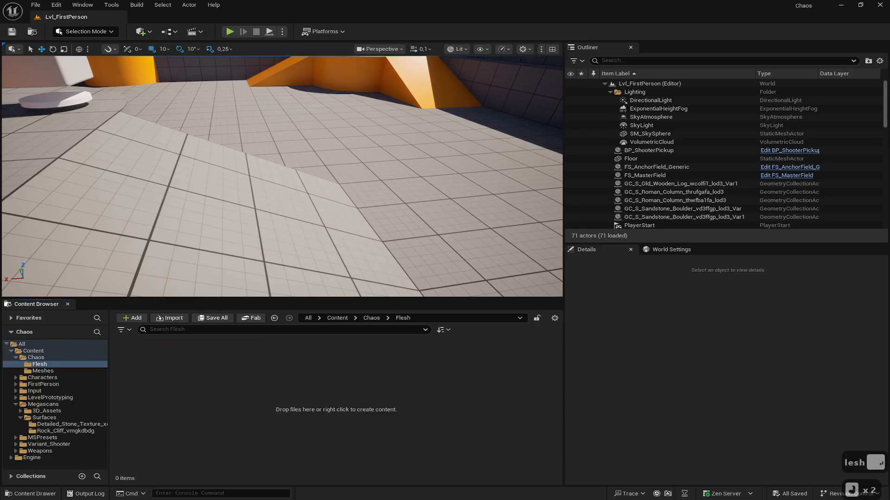
drag(1, 426, 210, 367)
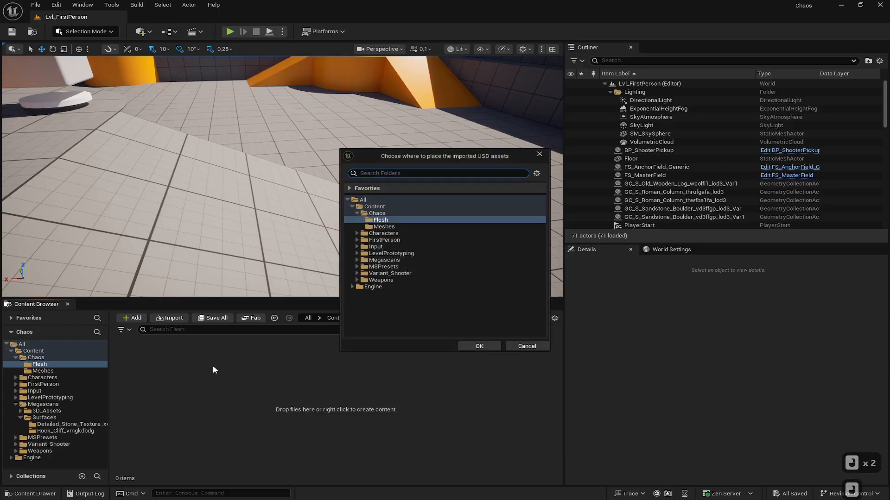
click(482, 347)
drag(518, 124, 369, 99)
click(525, 374)
drag(532, 359, 573, 430)
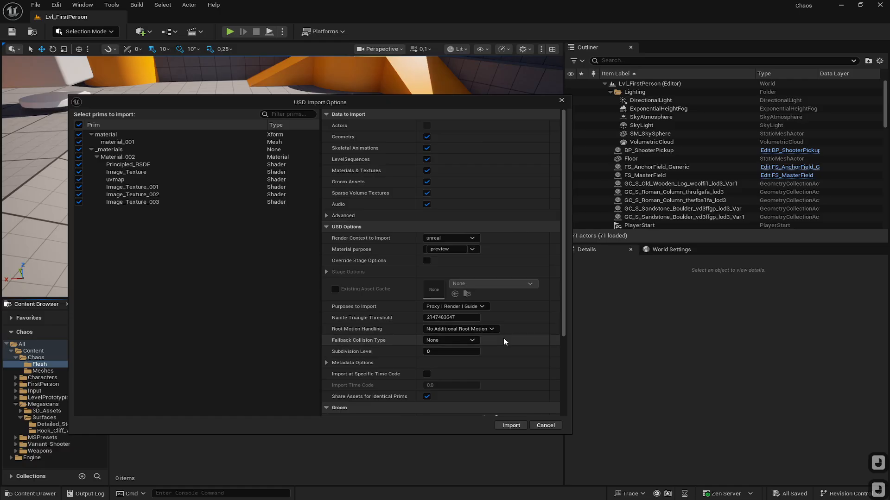
- Override the USD stage options with Up Axis set to YAxis and Meters Per Unit set to 1, then import
click(426, 260)
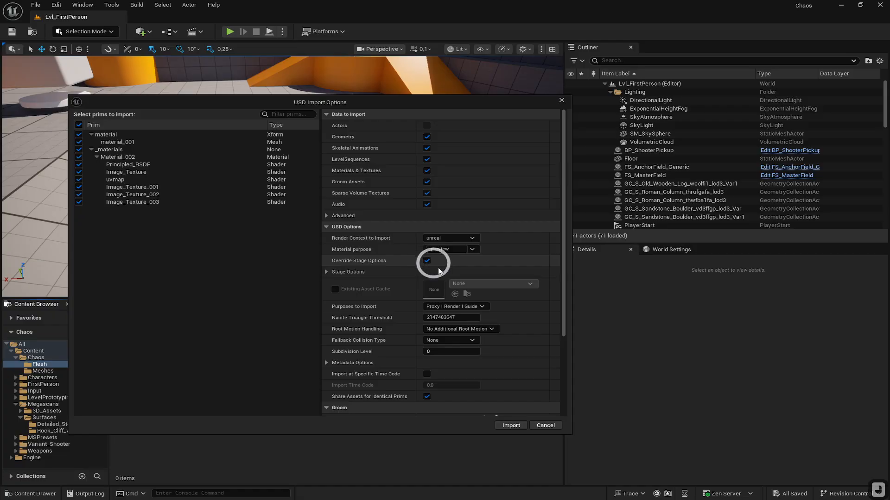
click(327, 272)
click(445, 295)
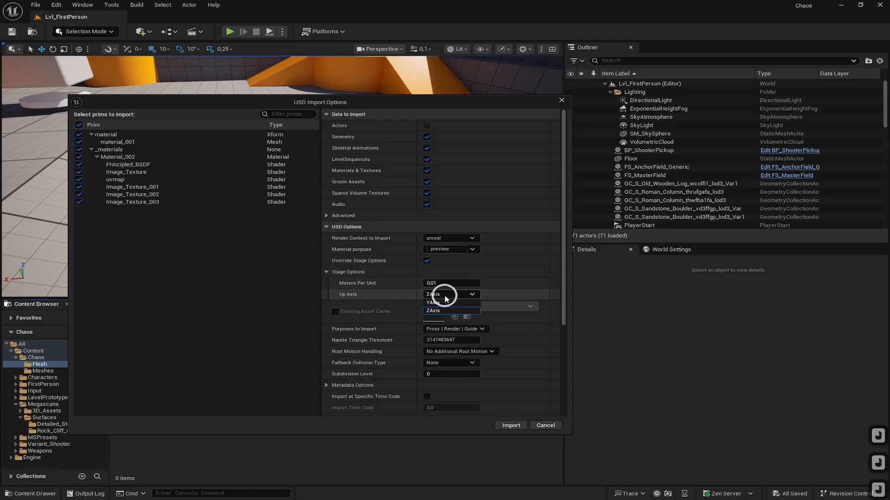
click(448, 303)
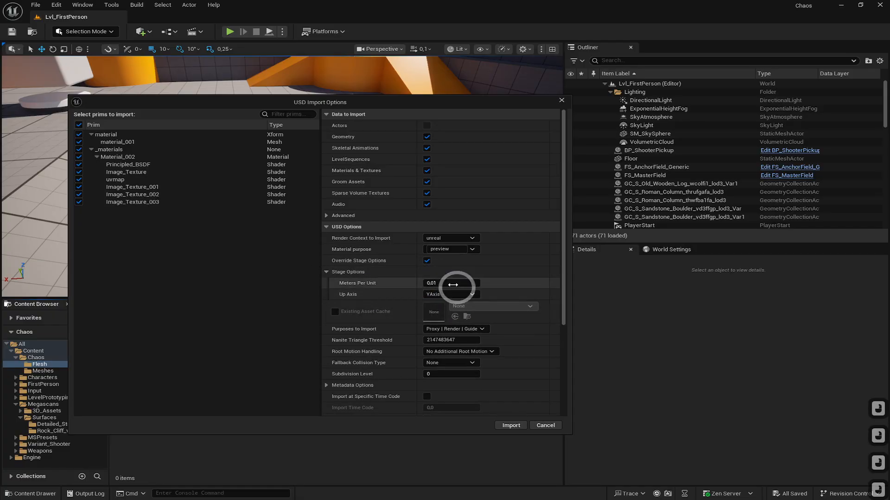
click(447, 283)
text(1)
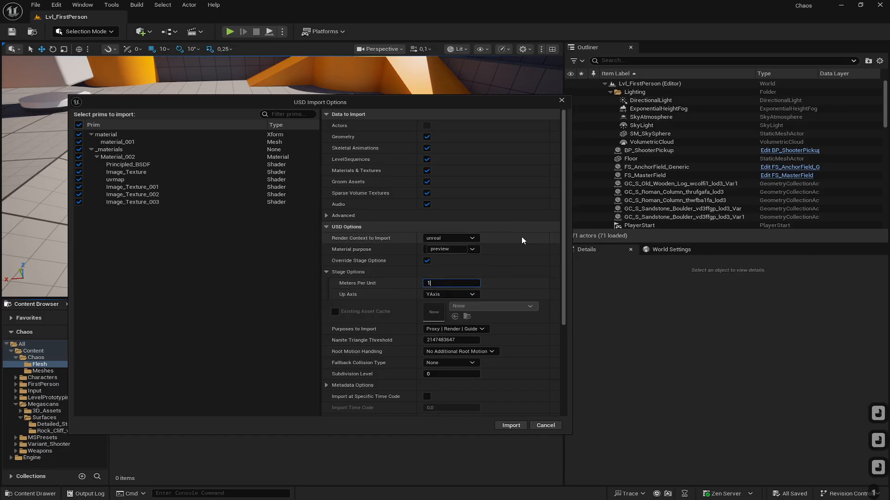
click(537, 285)
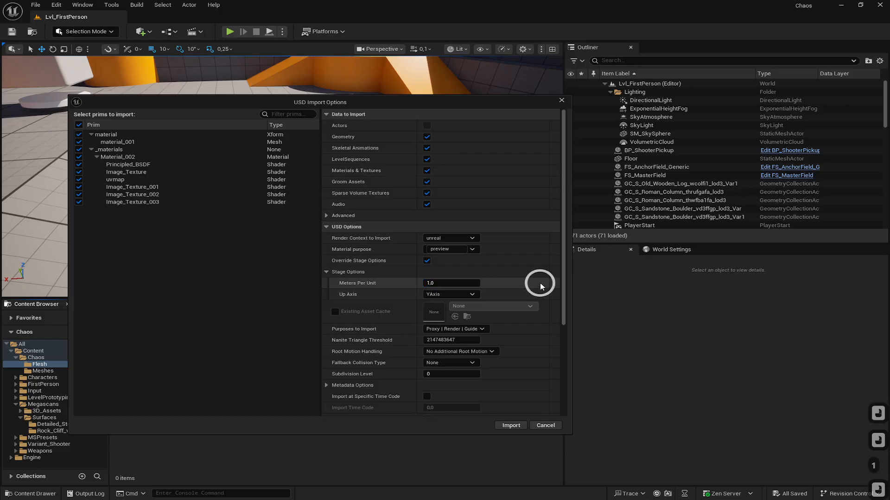
click(518, 410)
click(518, 427)
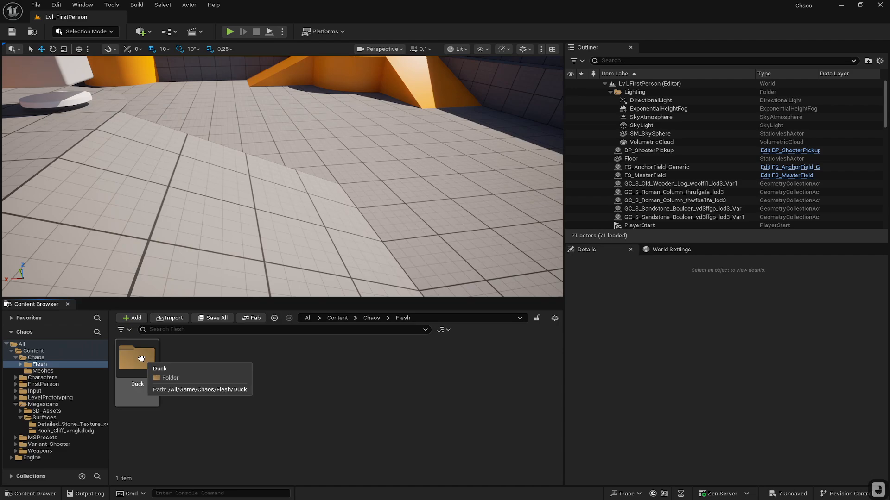
- Open Duck > StaticMeshes and place the SM_material duck mesh into the level
click(140, 359)
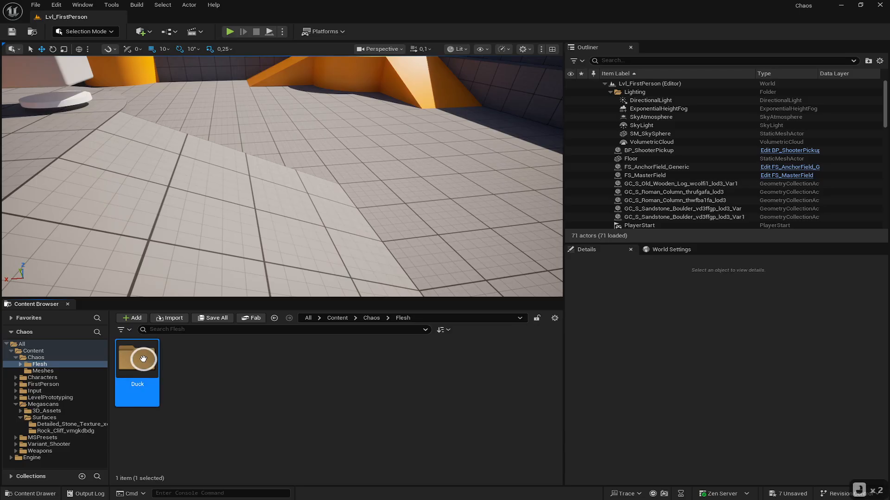
double_click(140, 359)
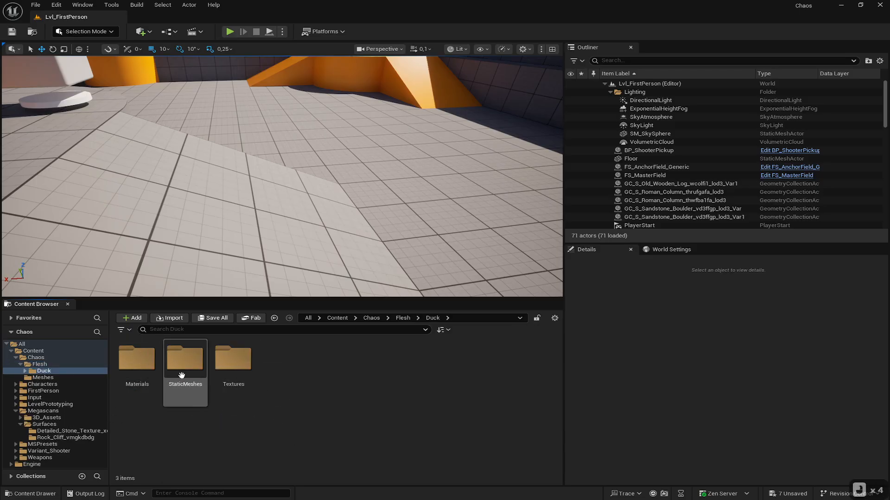
double_click(185, 359)
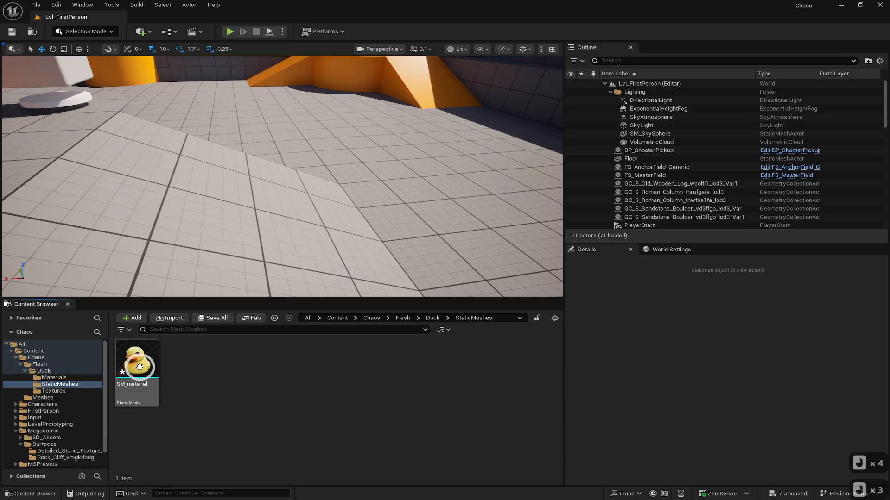
drag(134, 359, 458, 191)
mouse_move(457, 191)
right_down()
mouse_move(452, 171)
mouse_move(361, 160)
mouse_move(444, 192)
right_up()
key(d)
key(w)
key(d)
right_drag(459, 225, 458, 224)
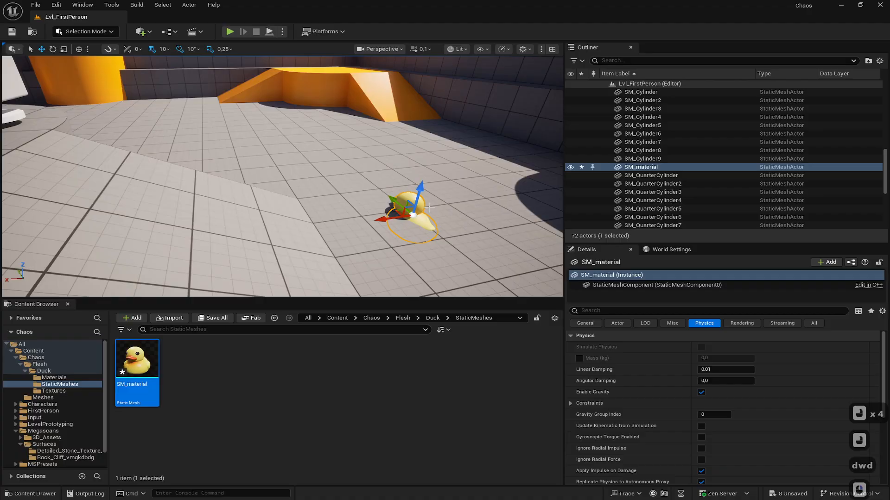
- Raise the duck above the floor and rotate it upright in the level
mouse_move(417, 200)
mouse_down()
mouse_move(426, 178)
mouse_move(421, 184)
mouse_up()
key(e)
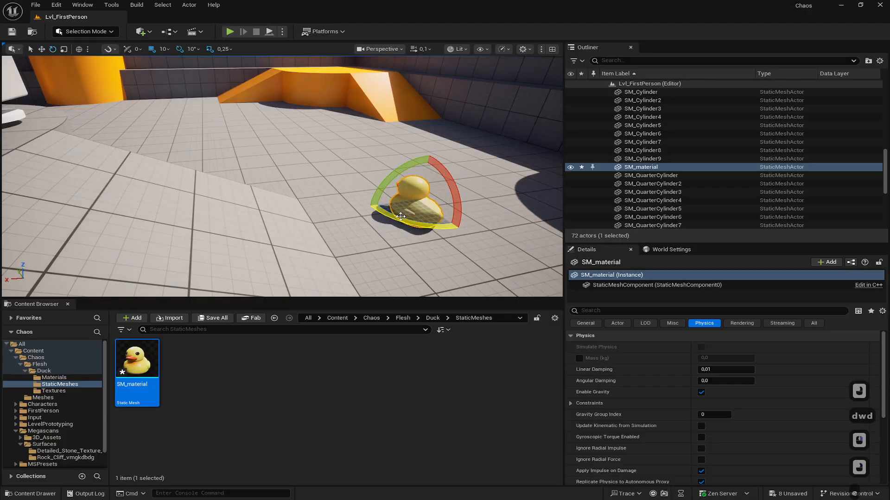
drag(404, 218, 552, 214)
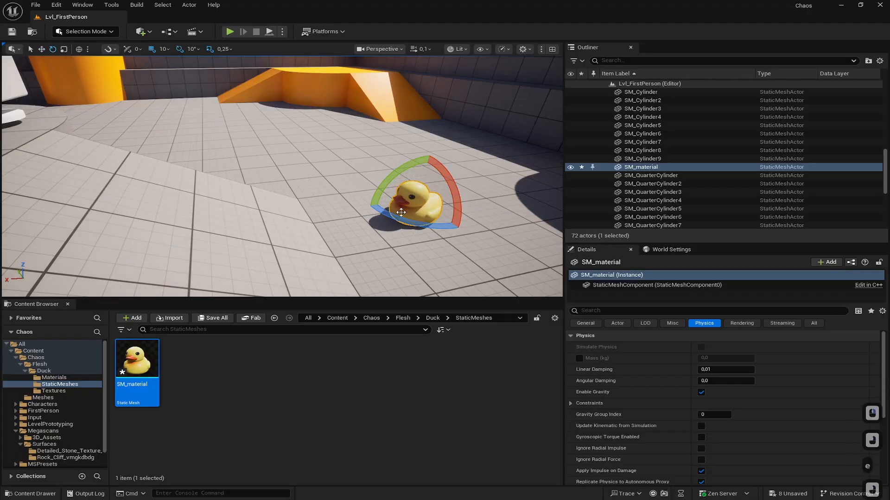
mouse_move(407, 223)
right_down()
mouse_move(412, 230)
mouse_move(396, 231)
right_up()
key(d)
key(d)
key(w)
key(d)
key(w)
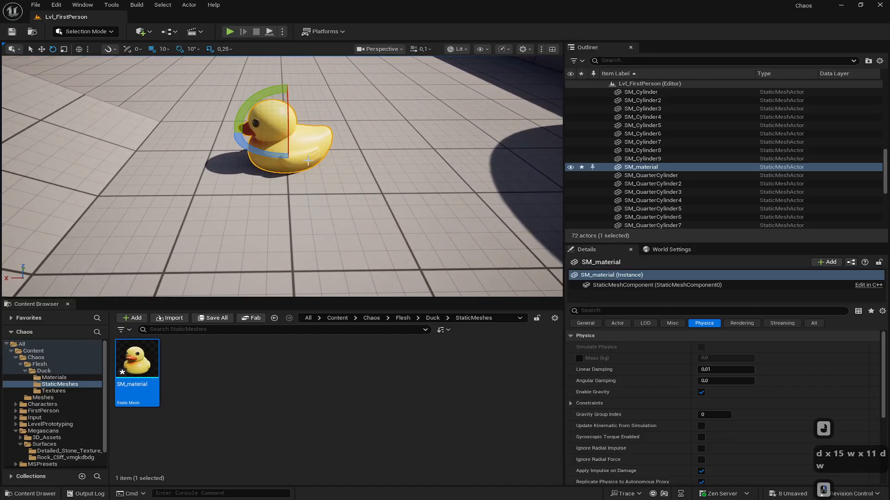
- Convert the SM_material static mesh to a skeletal mesh with the default conversion options
click(285, 415)
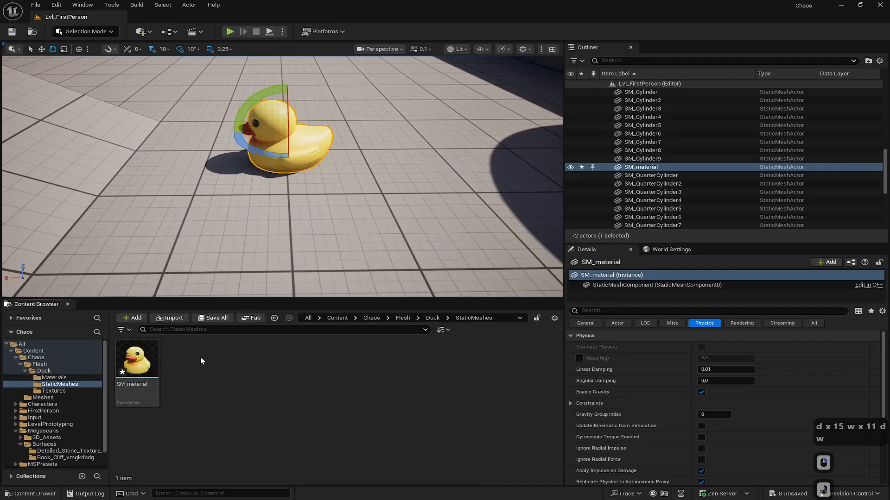
right_click(145, 355)
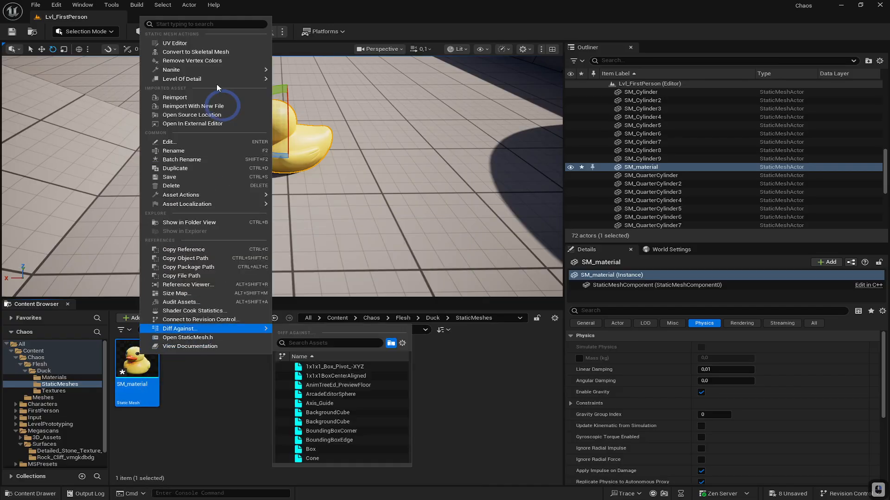
click(221, 53)
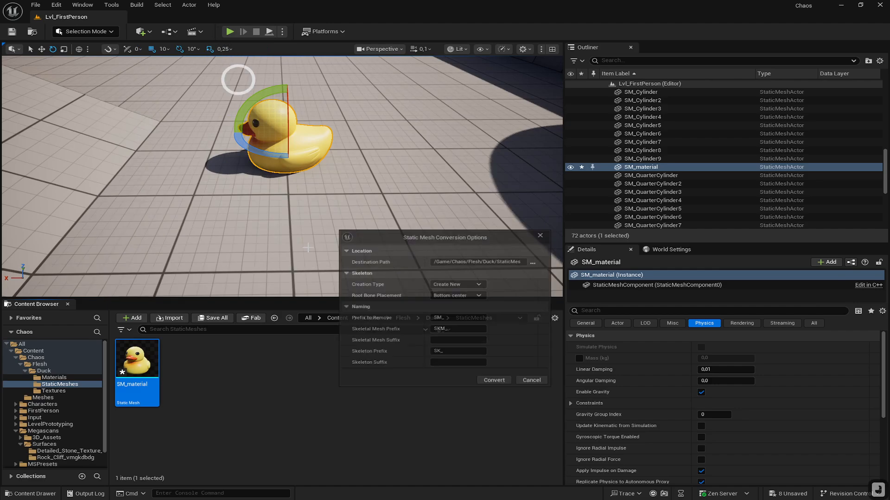
click(507, 384)
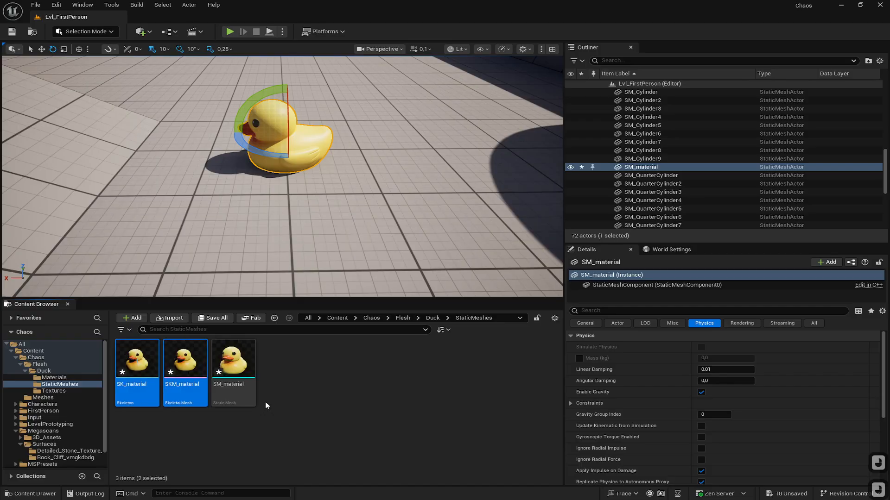
click(168, 445)
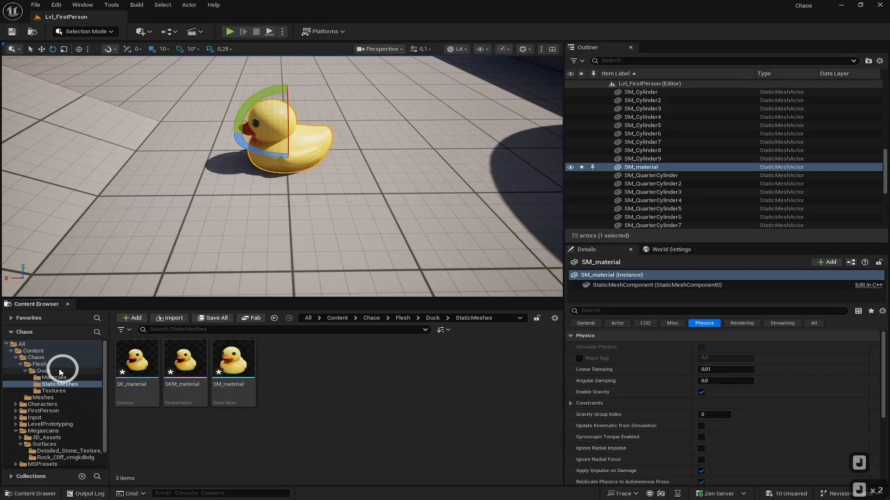
right_click(298, 366)
click(298, 382)
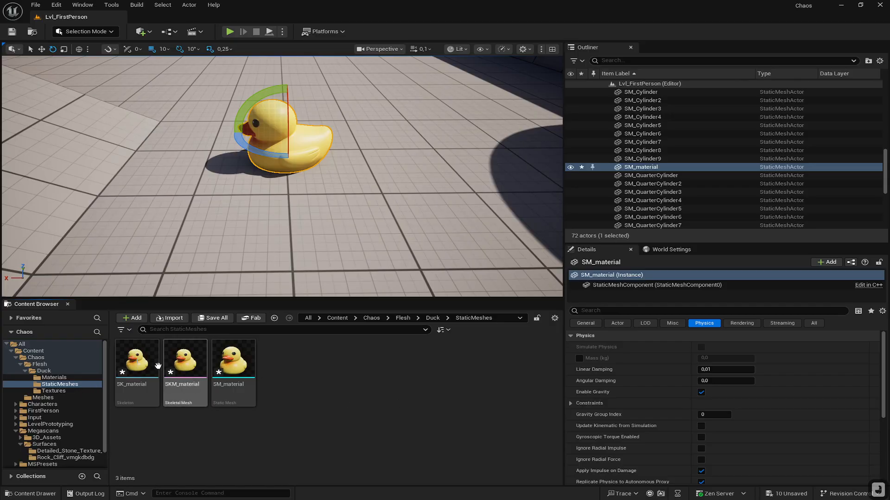
- Create a new FleshAsset in the Duck StaticMeshes folder and name it FA_Duck
right_click(297, 374)
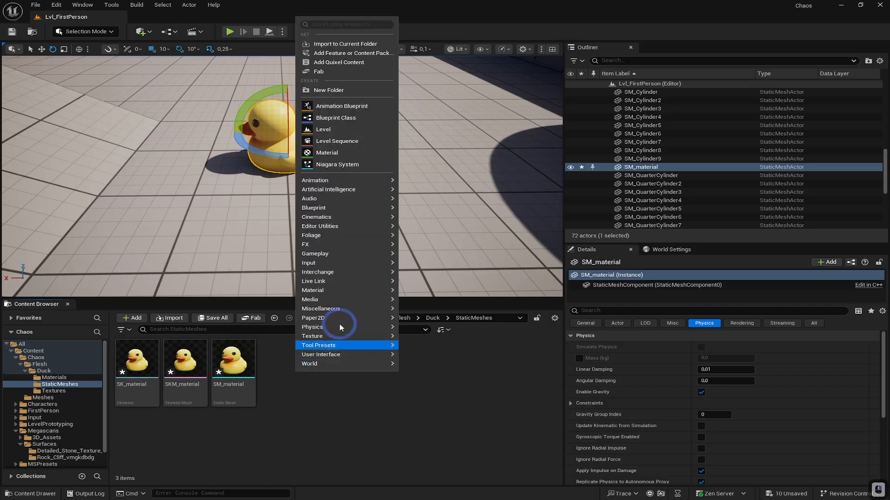
mouse_move(328, 212)
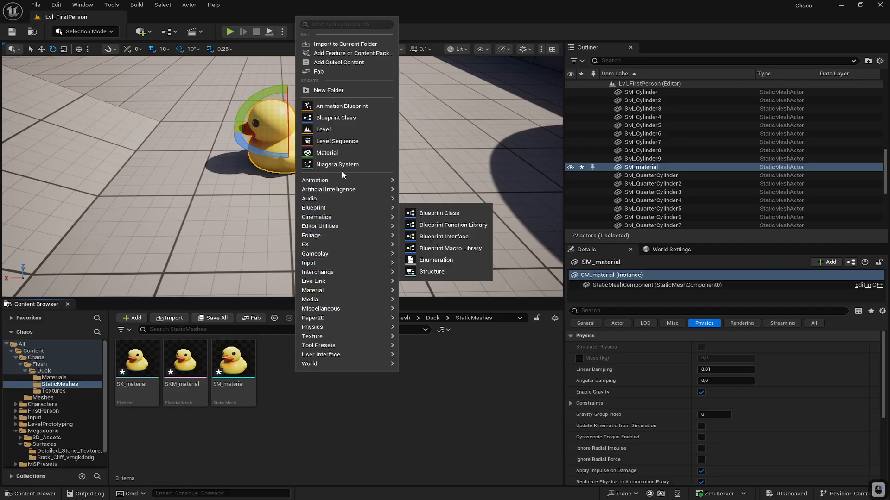
mouse_move(341, 180)
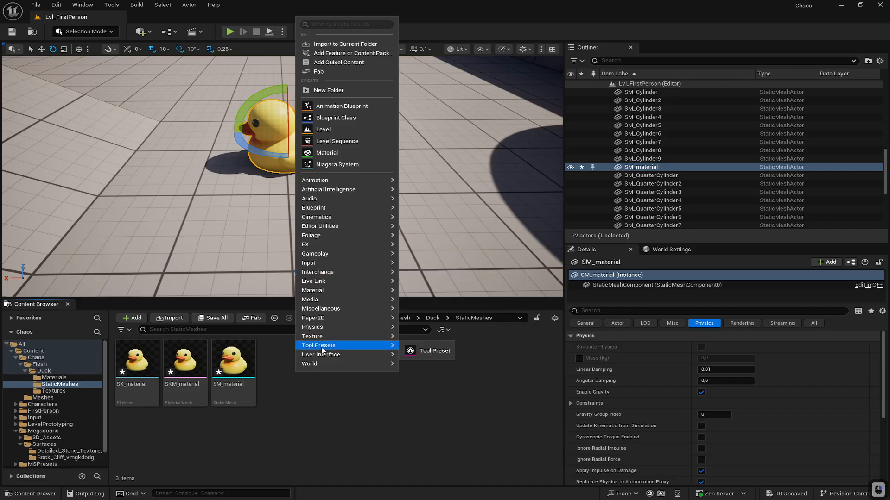
mouse_move(321, 330)
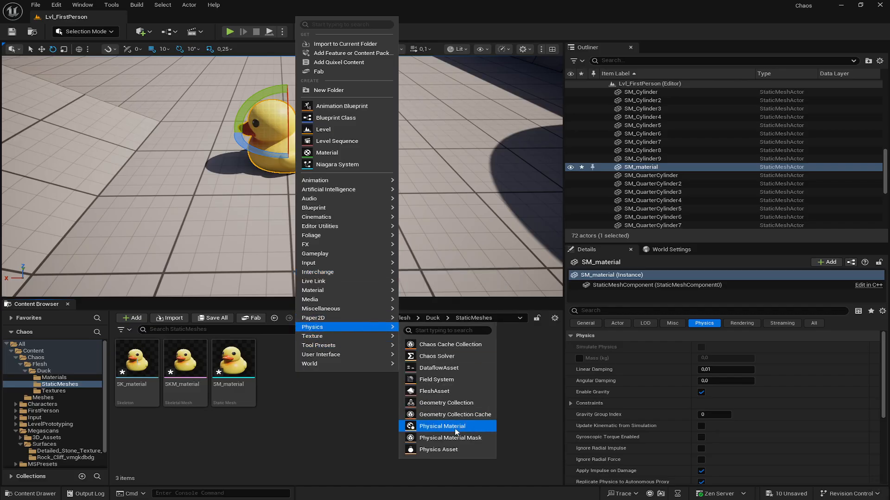
click(438, 392)
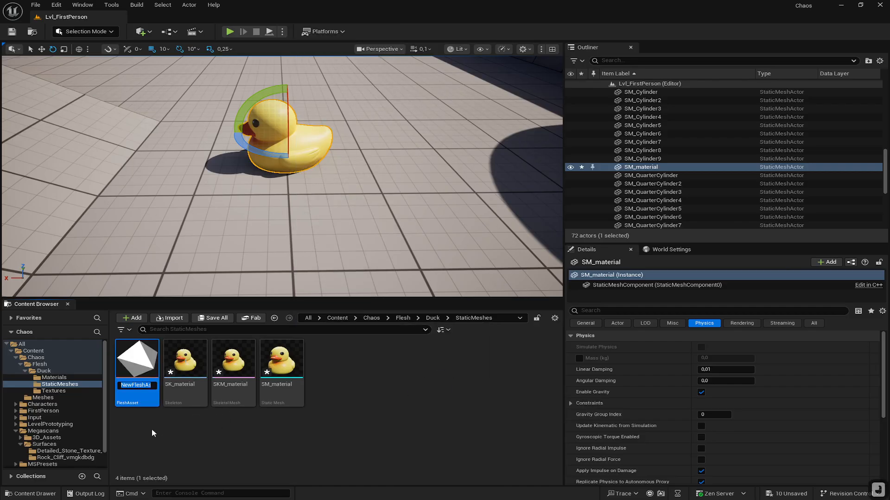
text(FA)
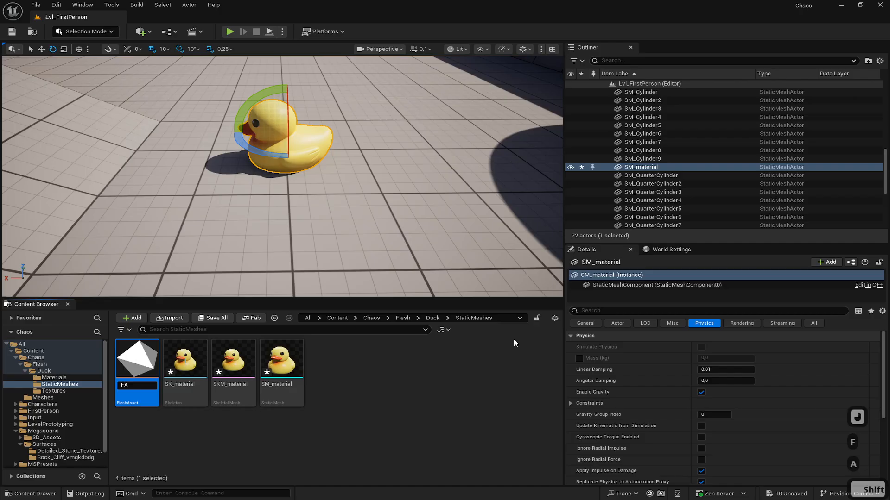
text(_)
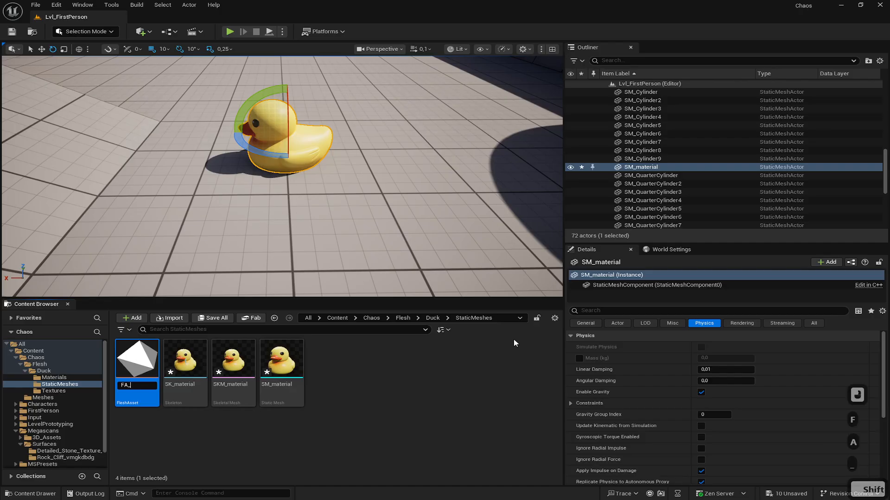
text(Dcu)
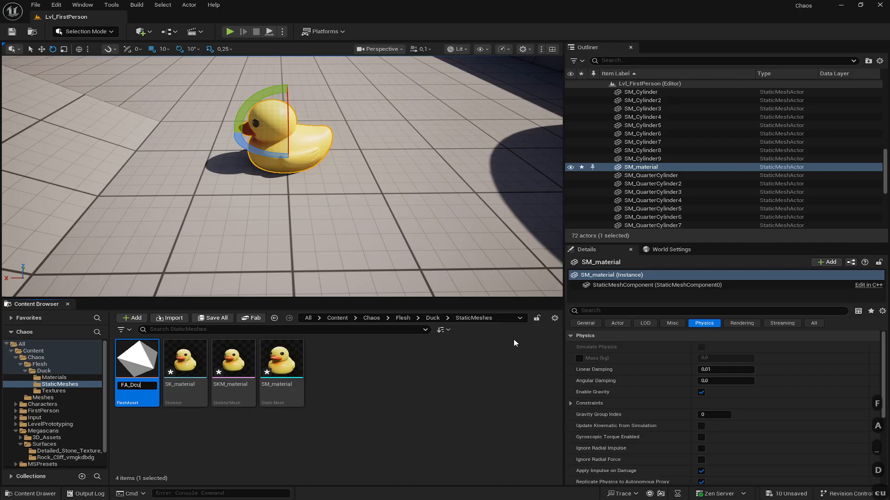
key(BackSpace)
key(BackSpace)
text(uck)
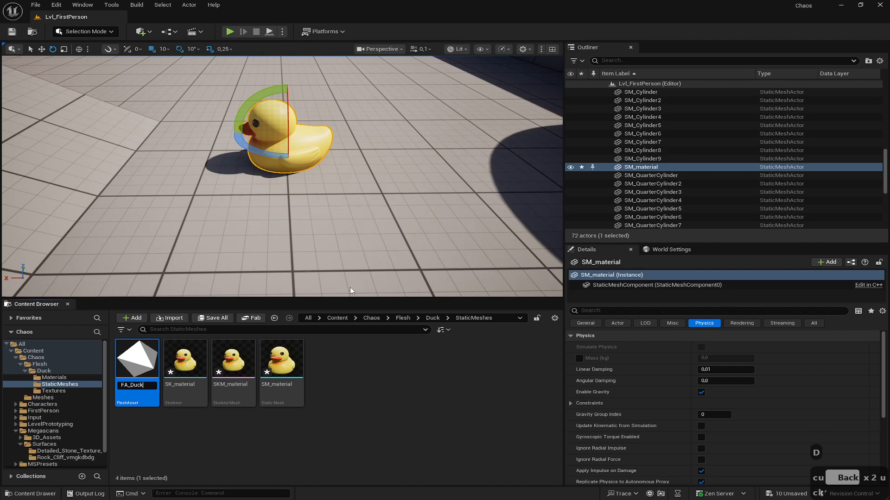
click(228, 425)
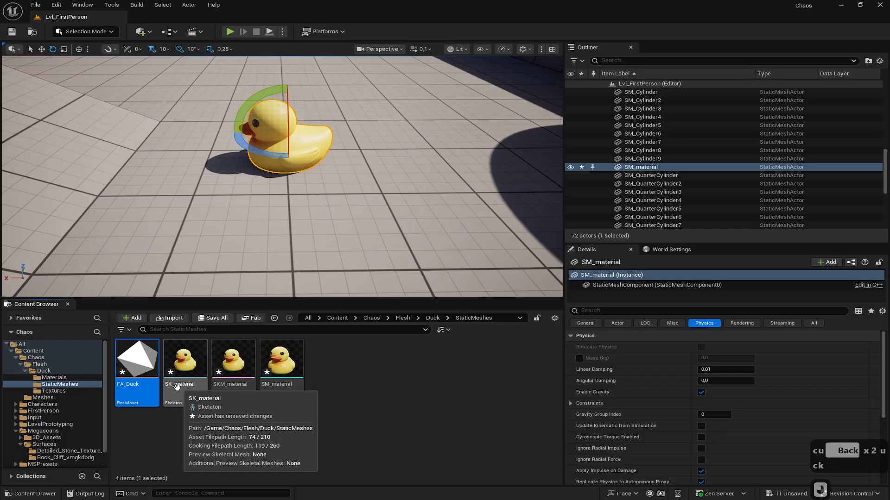
- Rename the SKM_material skeletal mesh to SKM_Duck
click(230, 385)
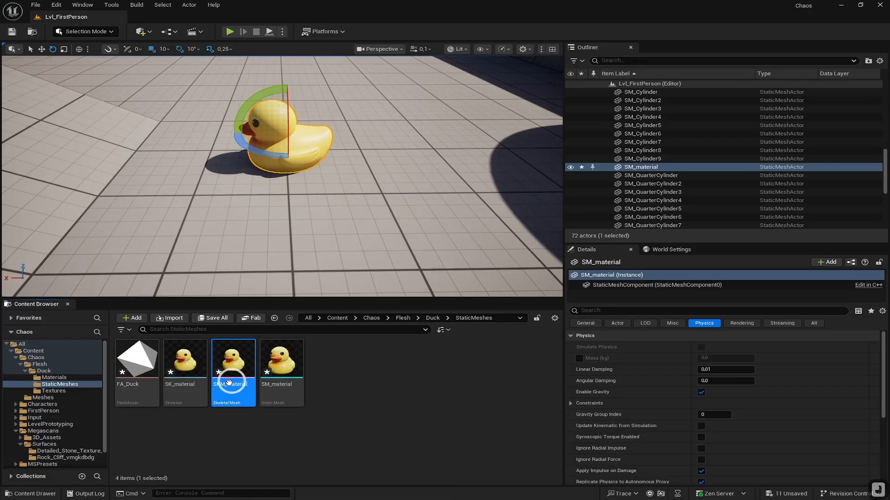
click(230, 385)
click(232, 384)
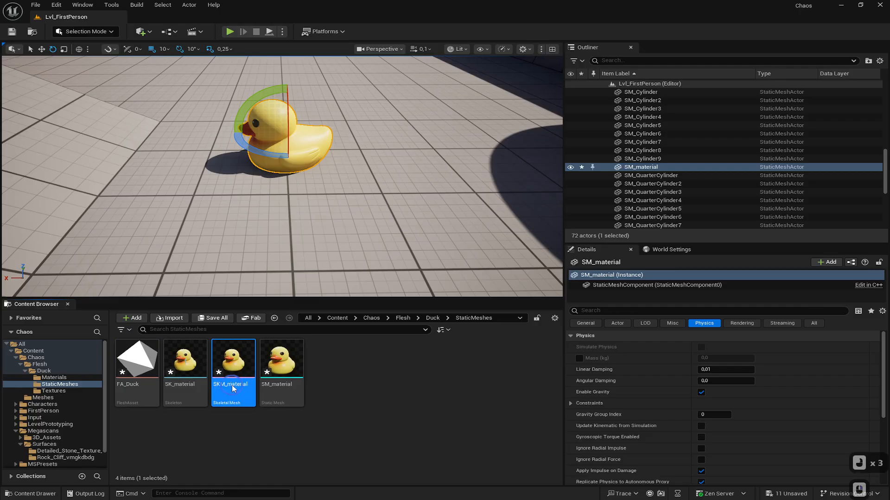
right_click(235, 353)
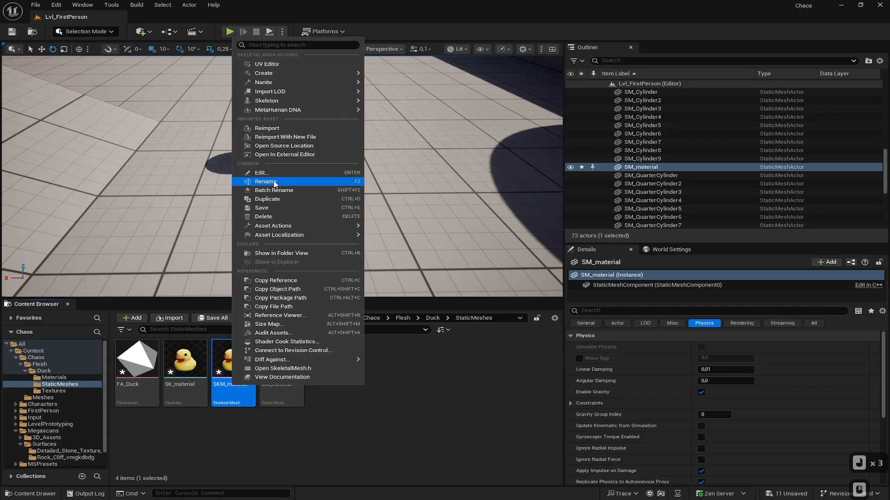
click(275, 182)
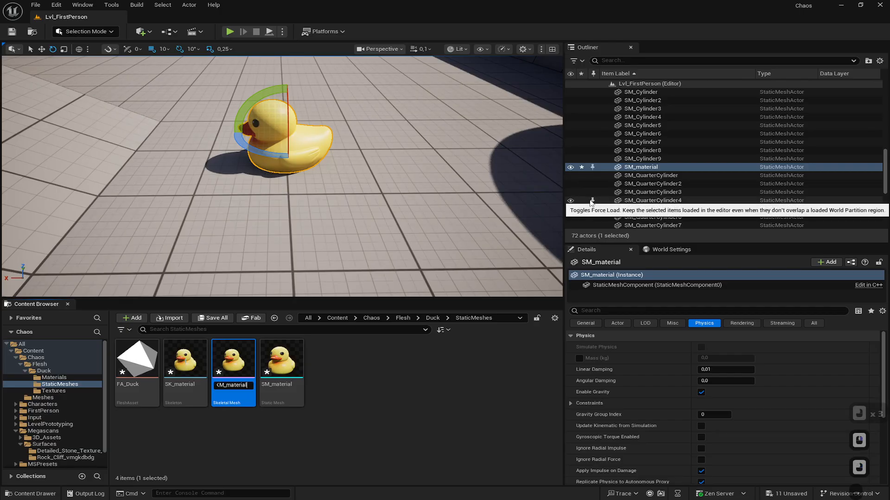
key(BackSpace)
key(BackSpace)
key(BackSpace)
key(BackSpace)
key(BackSpace)
key(BackSpace)
key(BackSpace)
key(BackSpace)
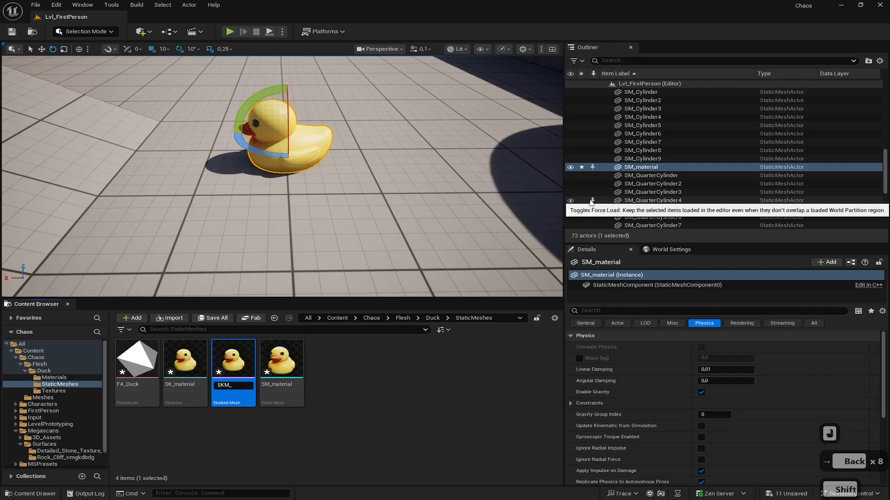
text(Duck)
key(Return)
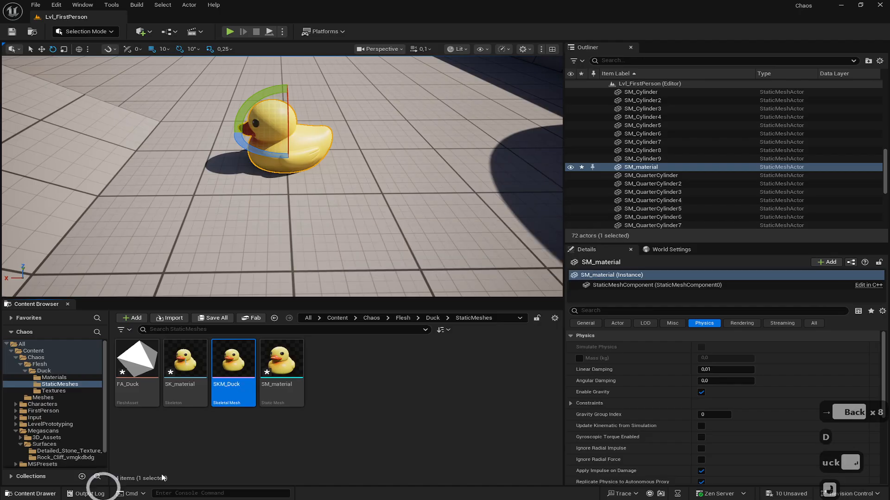
- Open FA_Duck and create a new Dataflow graph for it, saved as FA_Duck_Dataflow
click(139, 361)
double_click(139, 361)
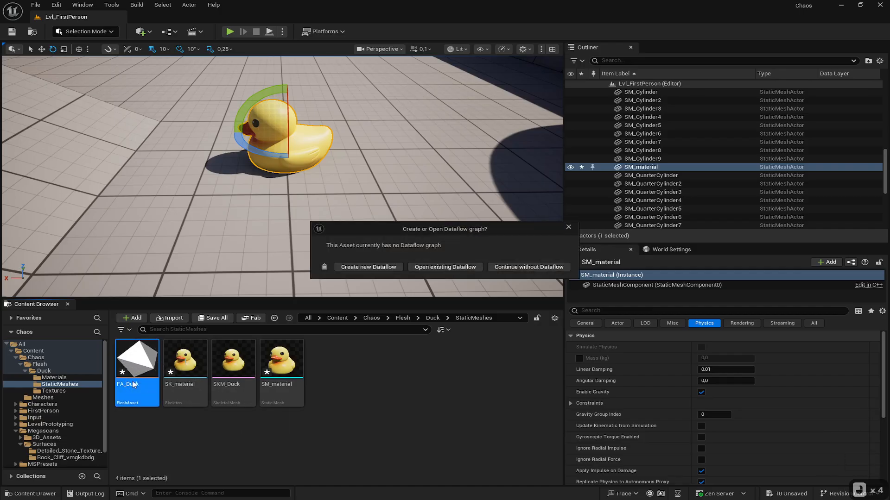
click(351, 268)
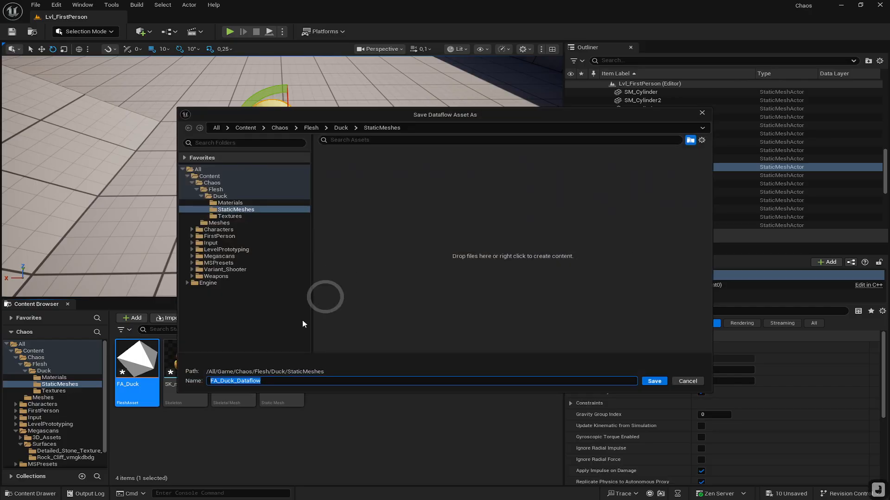
click(653, 381)
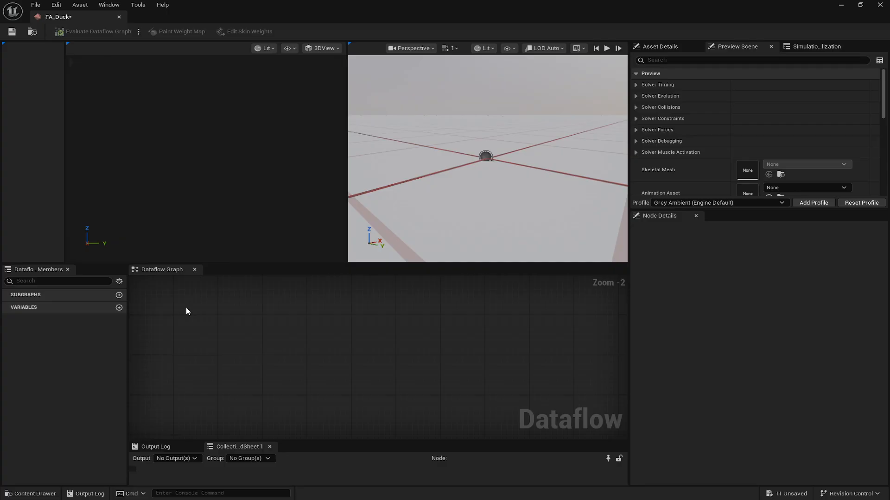
- Add a SkeletalMesh node to the Dataflow graph and set its skeletal mesh to SKM_Duck
click(221, 348)
right_click(218, 343)
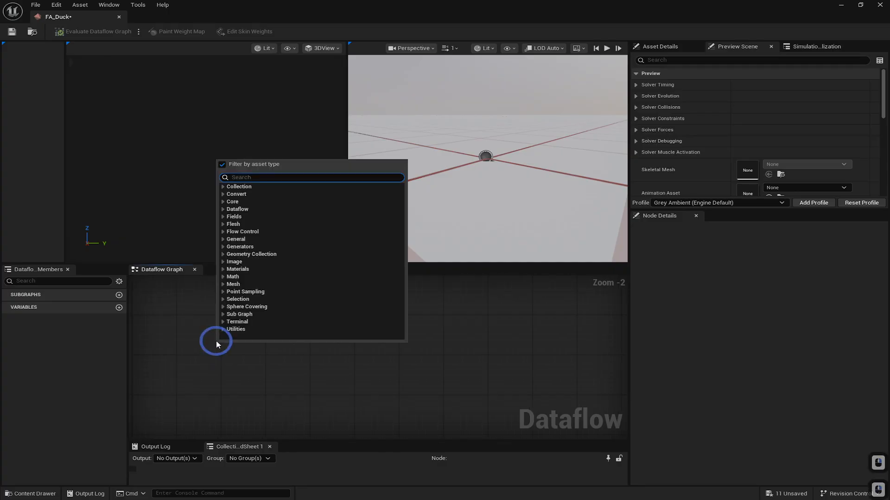
text(skel)
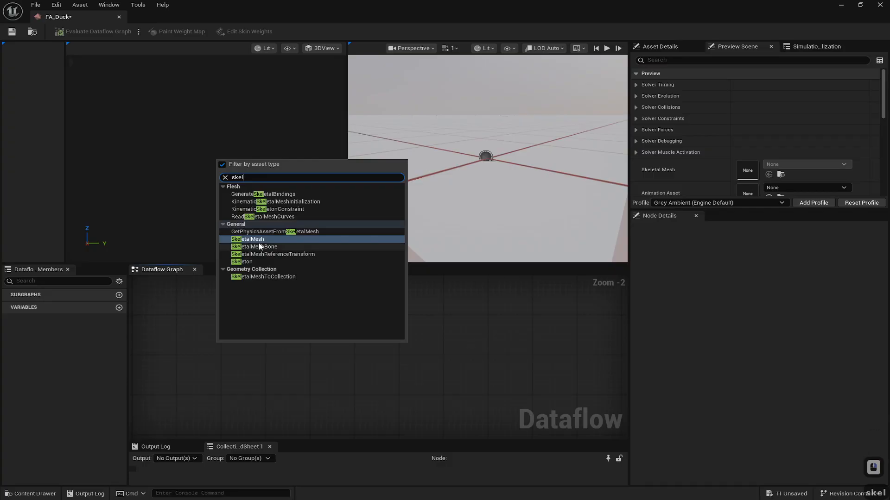
click(252, 239)
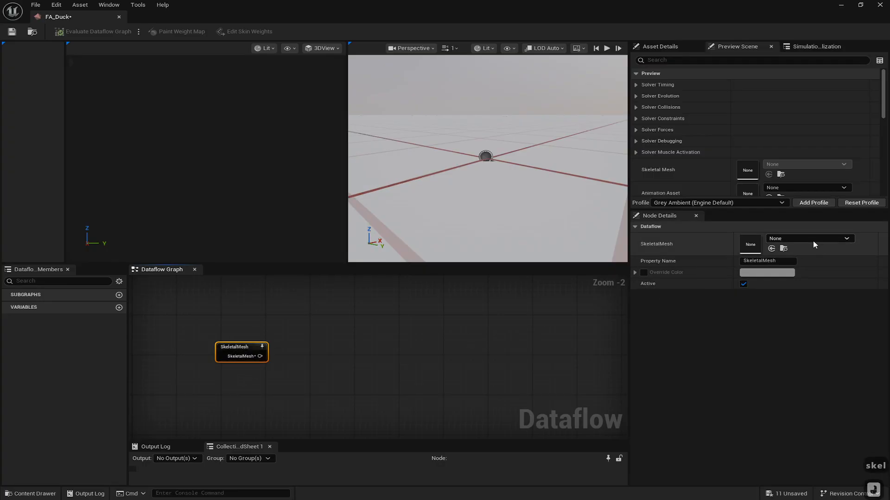
click(787, 238)
click(801, 296)
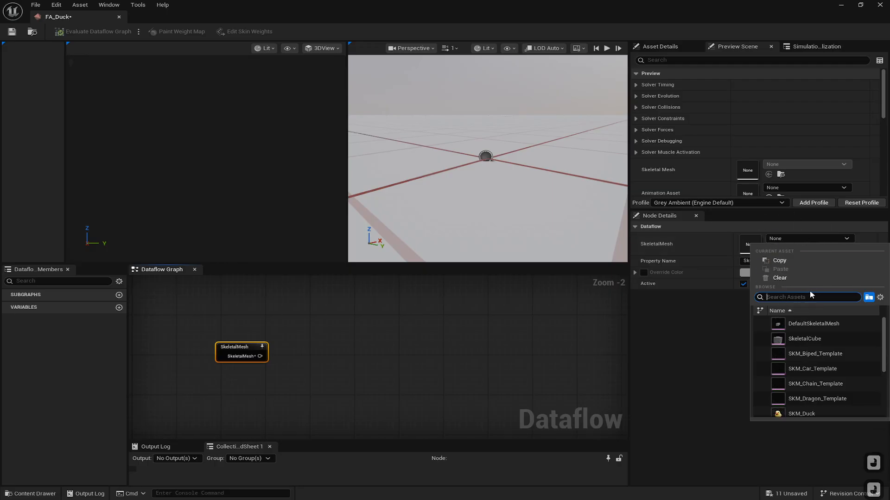
text(du)
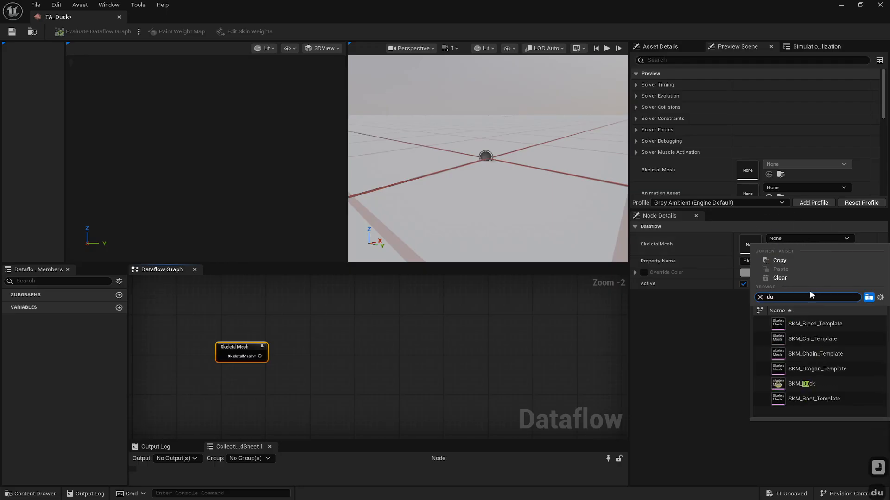
click(792, 384)
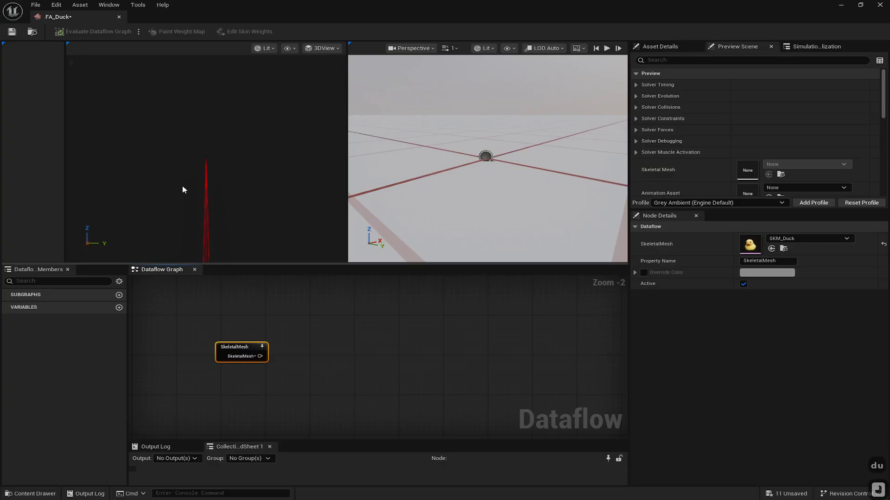
- Add a SkeletalMeshToCollection node connected to the SkeletalMesh node's output
drag(269, 177, 269, 181)
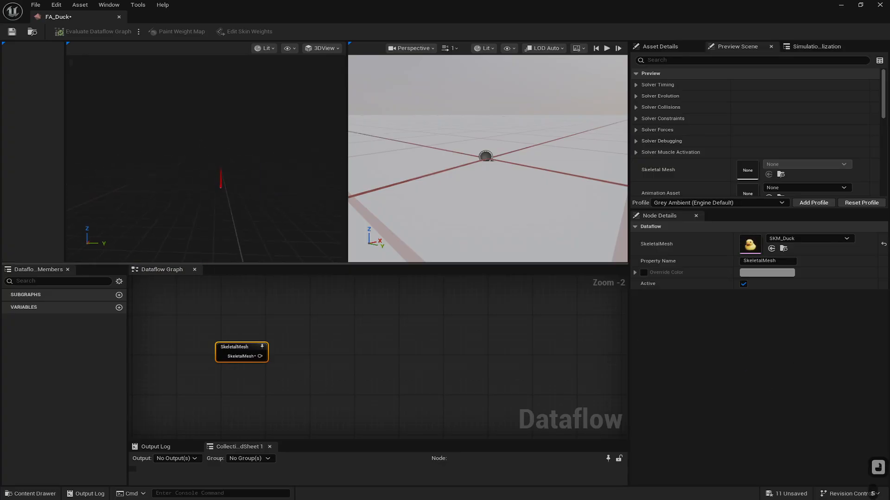
click(240, 348)
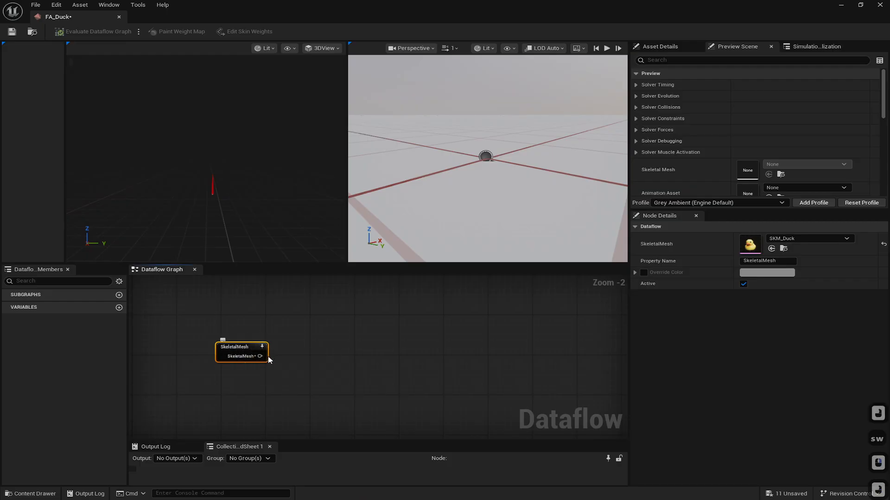
double_click(253, 348)
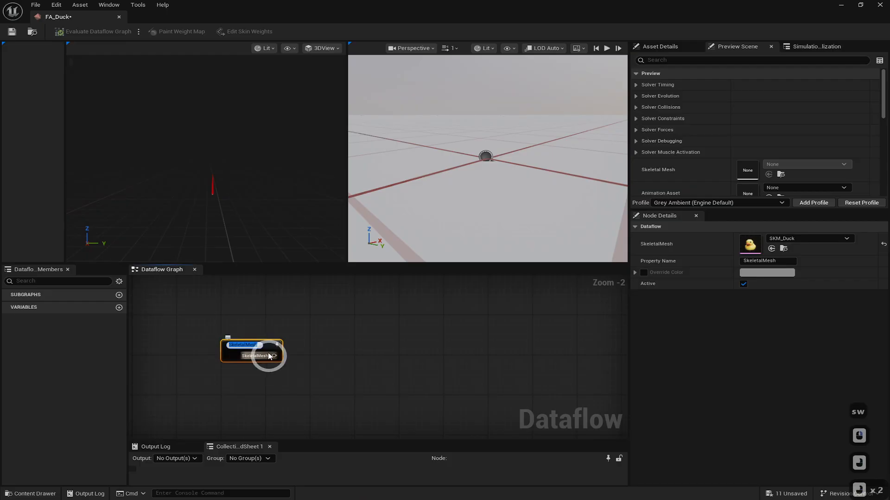
drag(275, 356, 327, 283)
key(Escape)
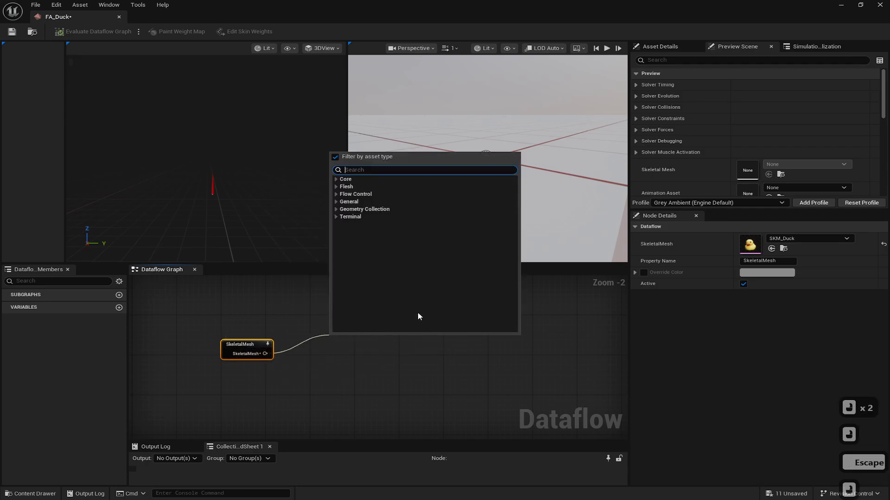
text(coll)
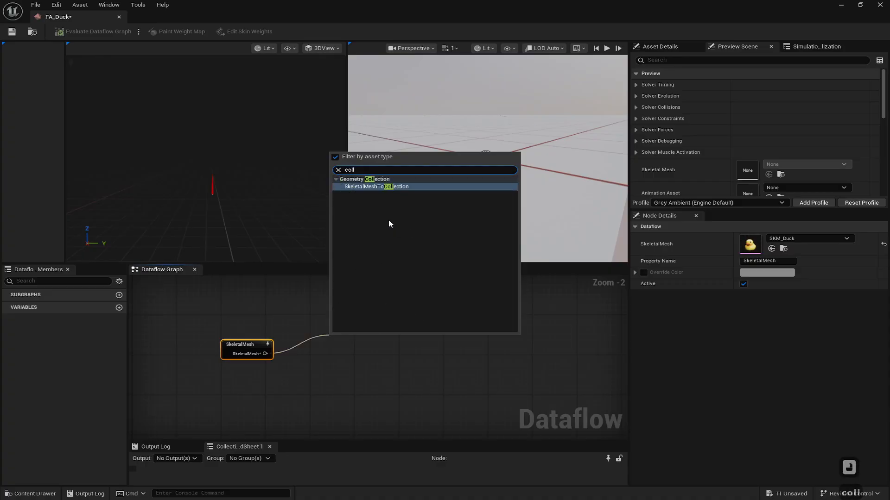
click(391, 187)
click(371, 342)
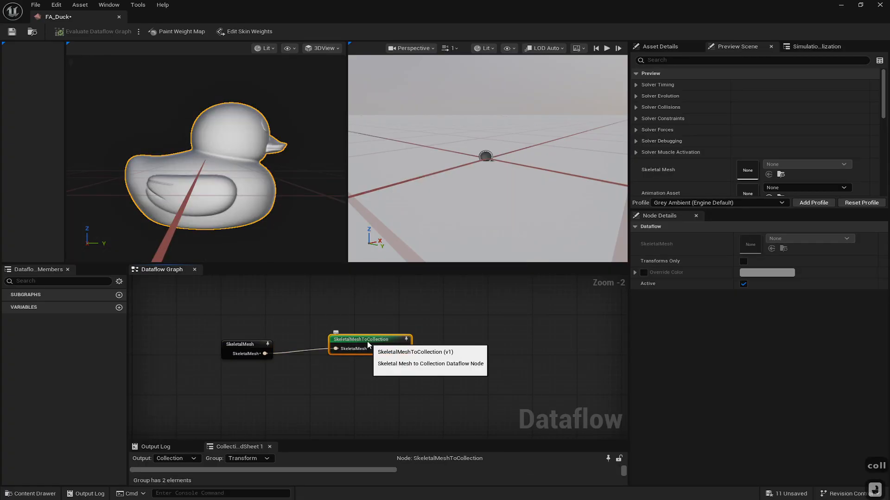
- Add a CreateTetrahedron node from the SkeletalMeshToCollection node's Collection output
drag(372, 342, 410, 338)
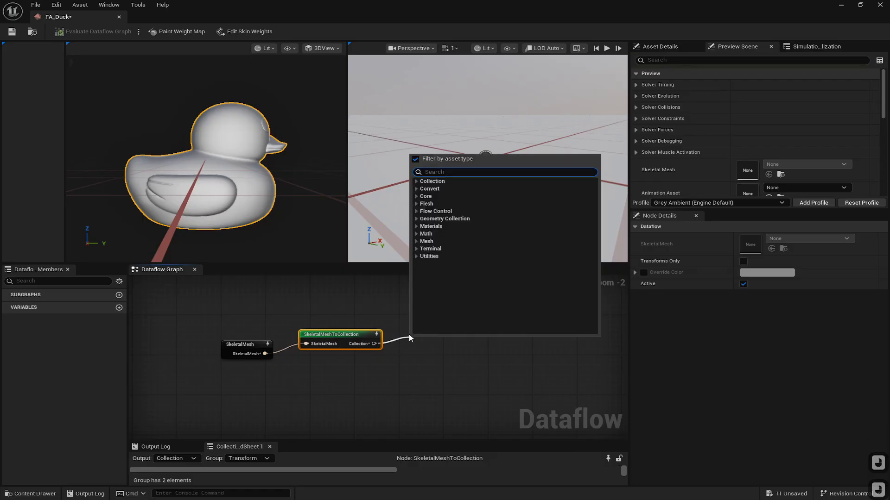
text(t)
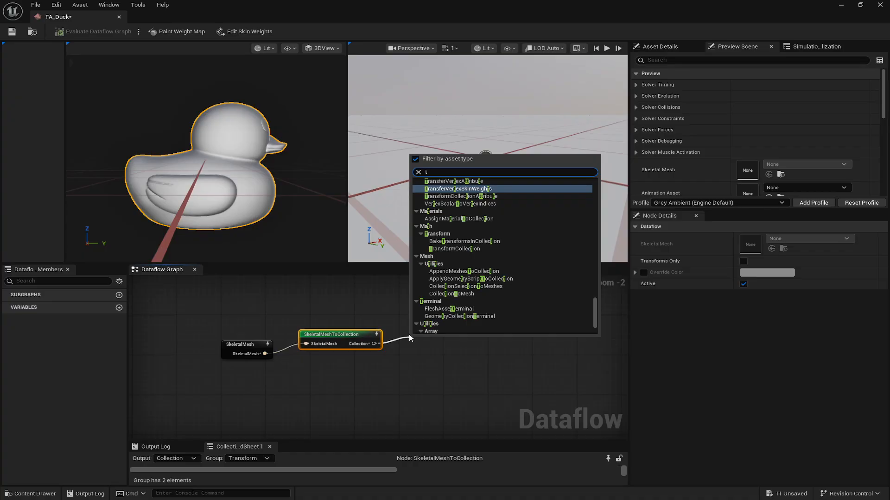
text(t)
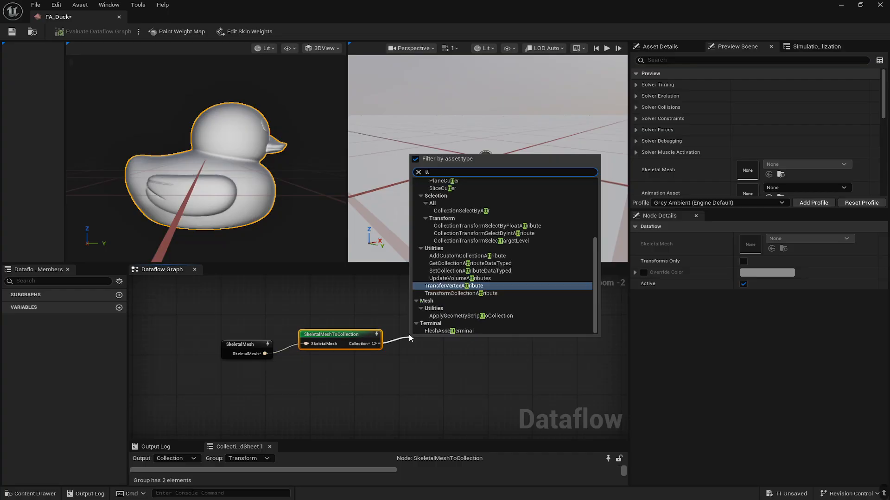
key(BackSpace)
text(etra)
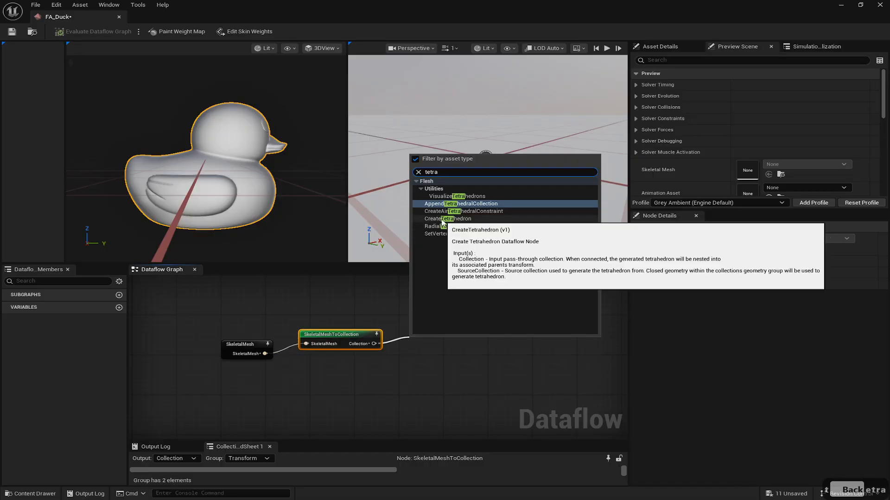
click(457, 219)
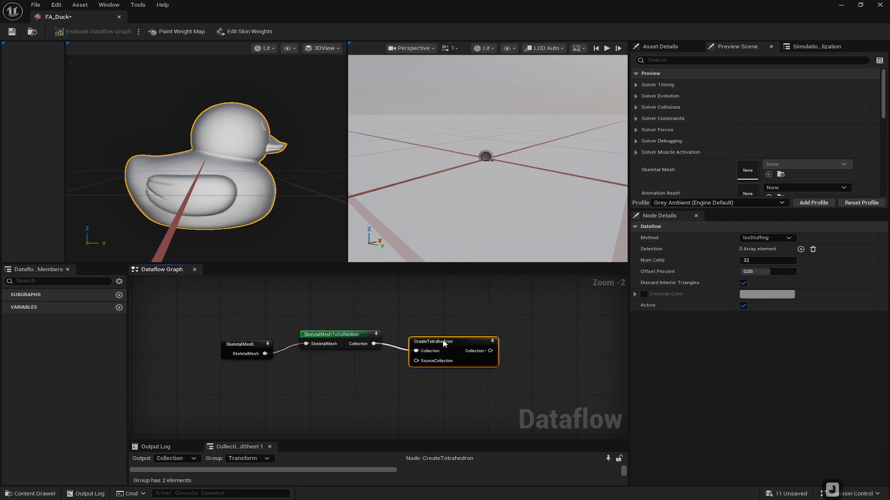
- Rewire the SkeletalMeshToCollection output into the CreateTetrahedron node's SourceCollection input instead of its Collection input
alt+click(397, 345)
drag(374, 343, 418, 344)
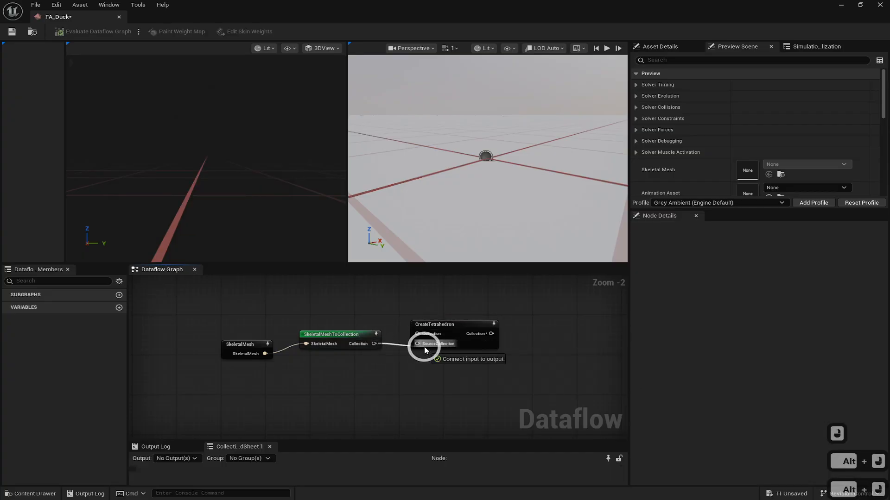
click(431, 330)
click(432, 327)
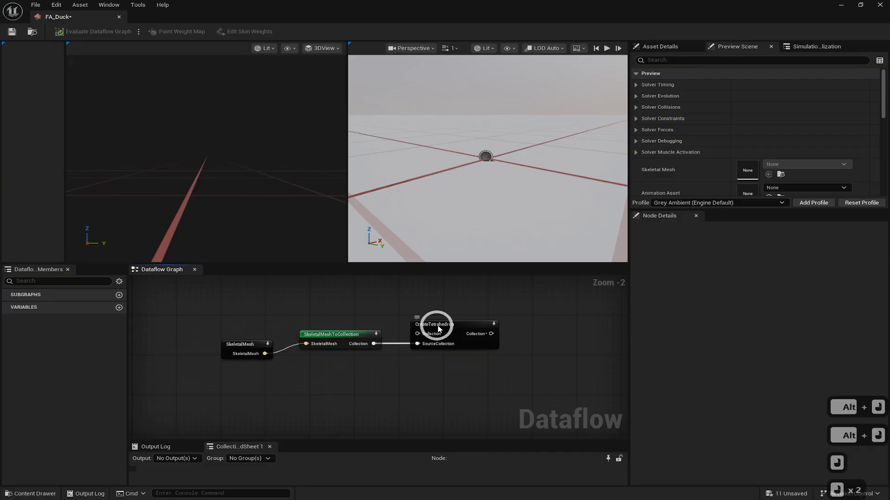
click(438, 326)
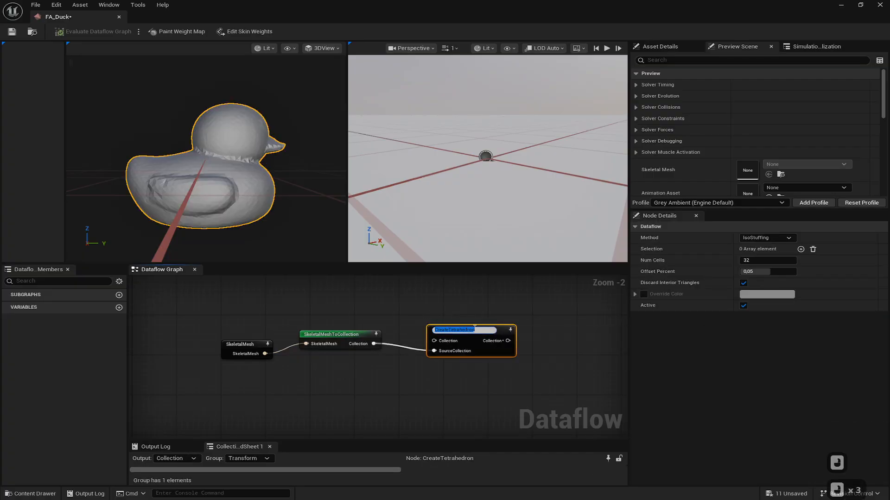
click(513, 387)
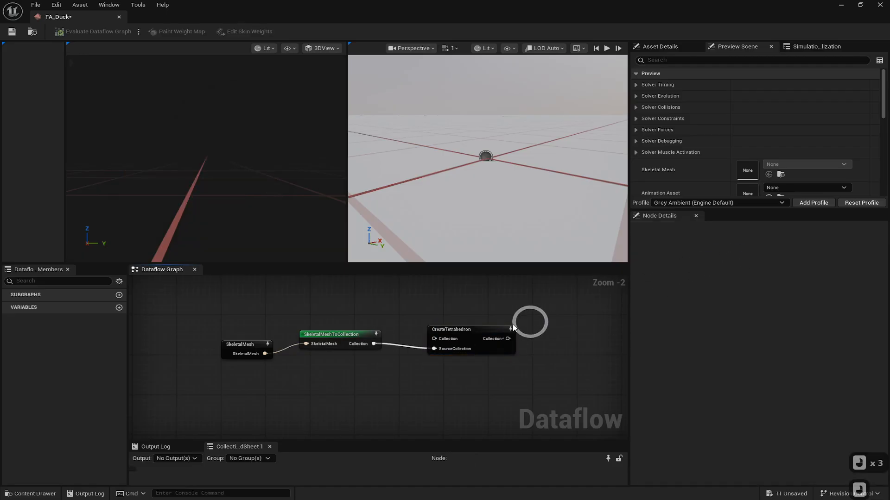
click(494, 328)
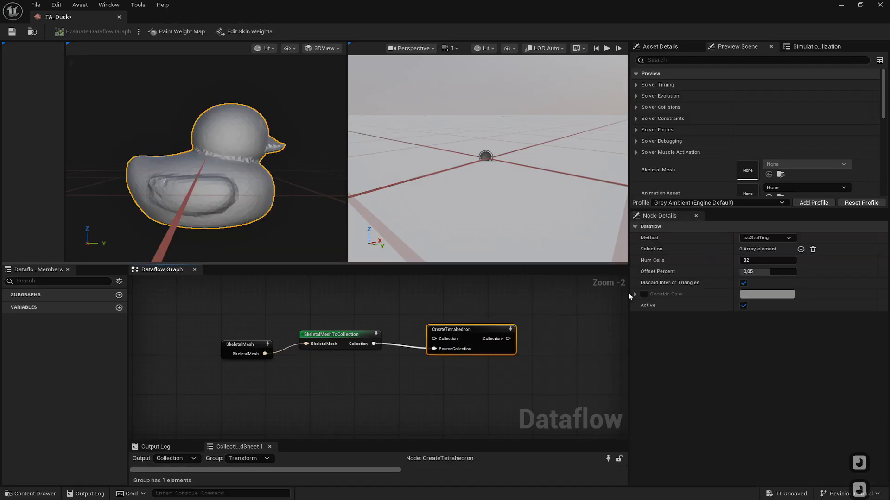
- Set the CreateTetrahedron node's Num Cells to 8
click(751, 259)
text(8)
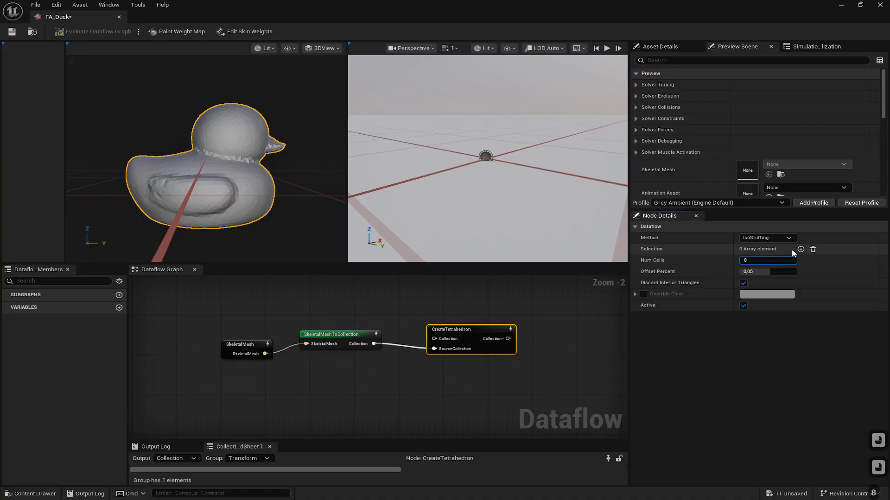
key(Return)
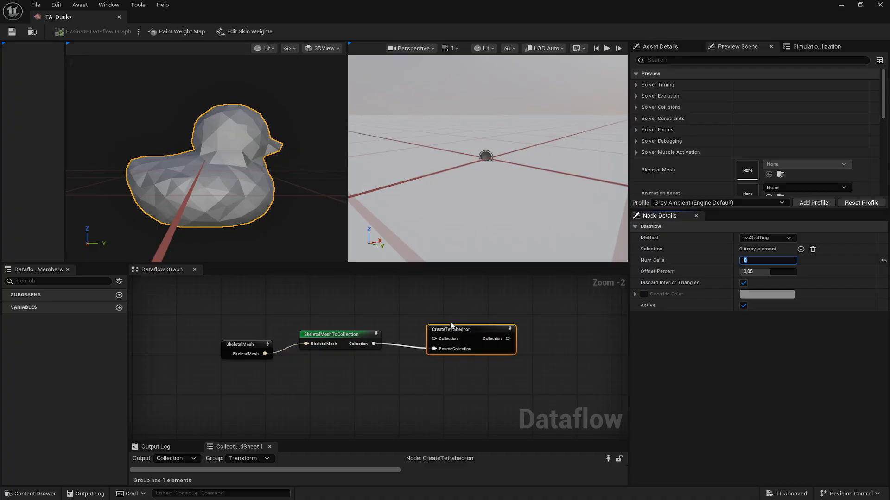
- Set the CreateTetrahedron node's Num Cells to 10
drag(450, 326, 428, 327)
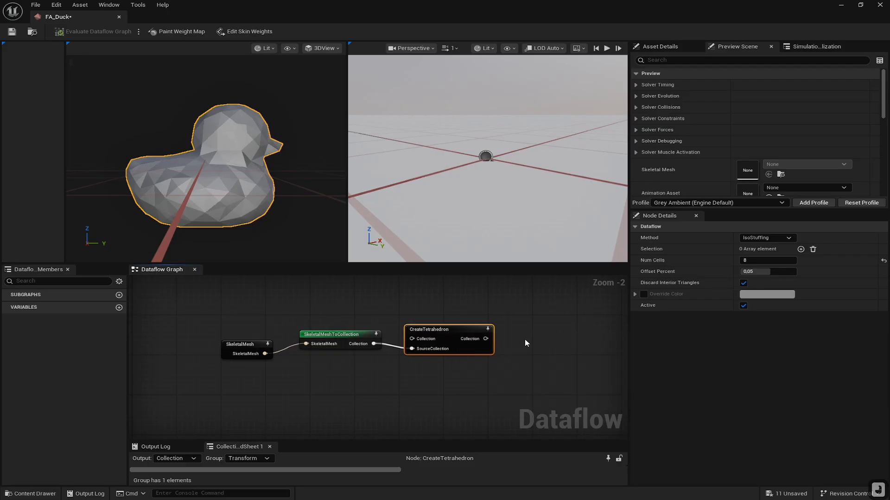
click(765, 259)
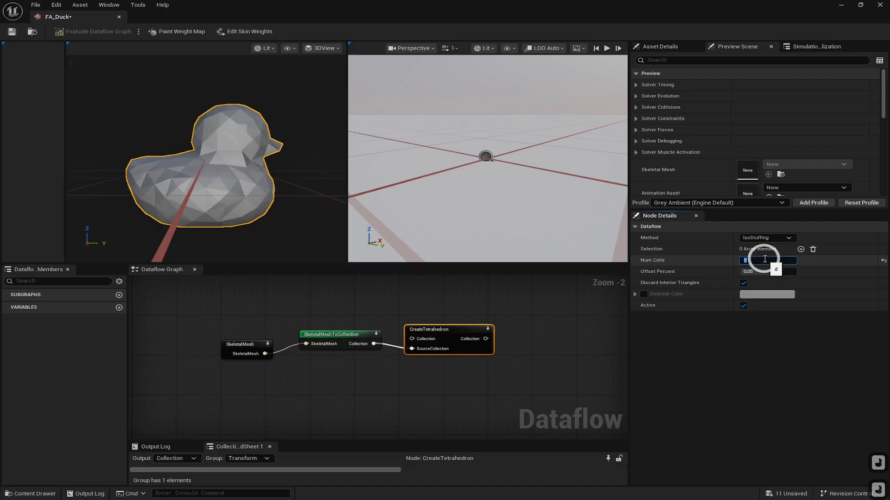
text(14)
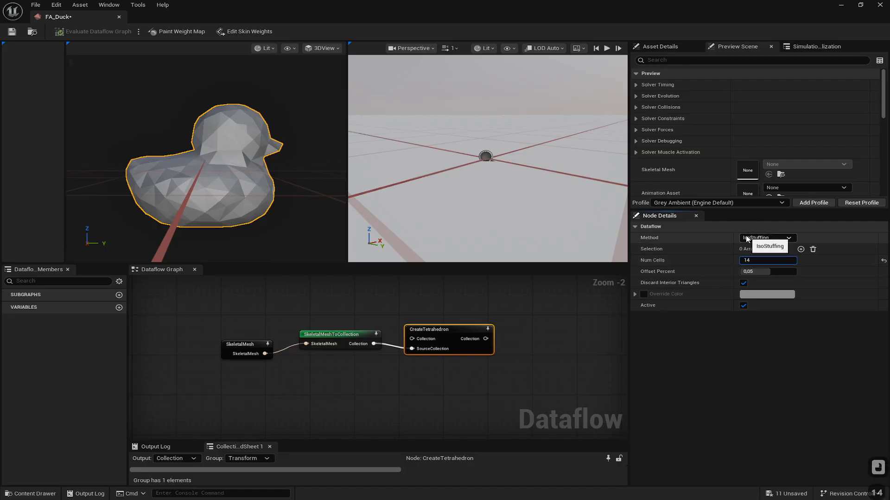
key(BackSpace)
text(0)
key(Return)
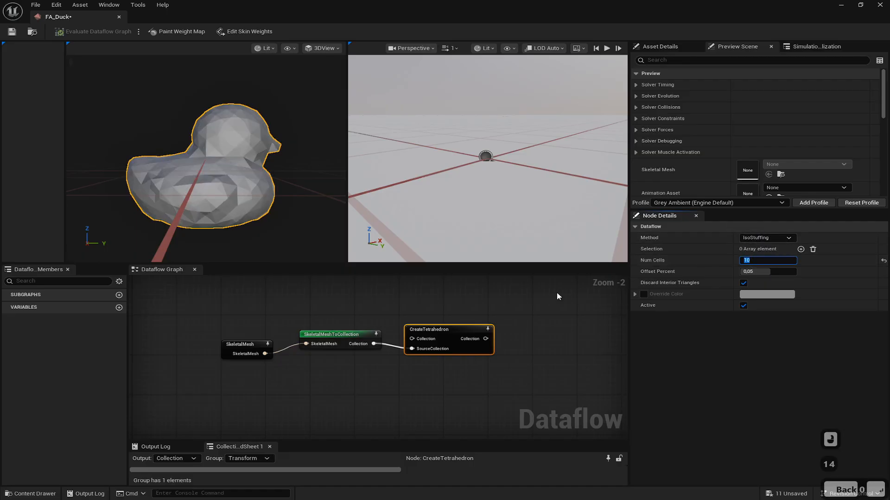
- Add a SetFleshDefaultProperties node connected to the CreateTetrahedron node's Collection output
right_drag(491, 352, 344, 362)
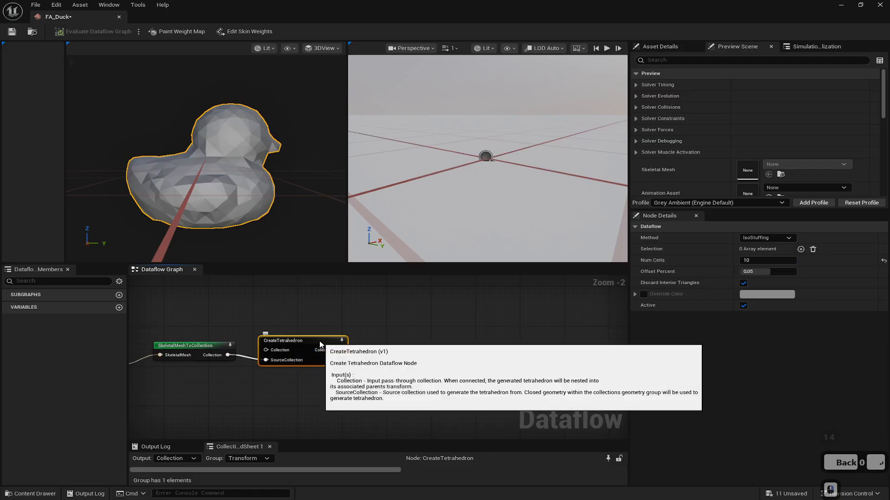
drag(321, 345, 422, 343)
text(defau)
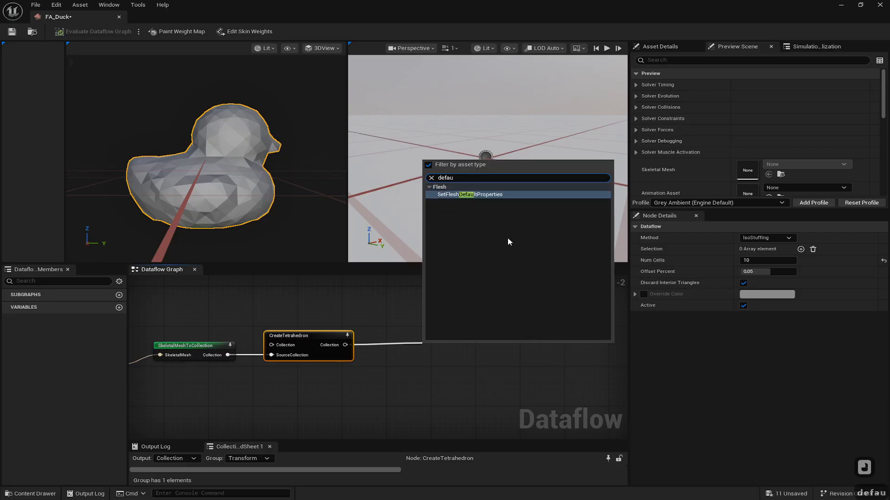
click(469, 195)
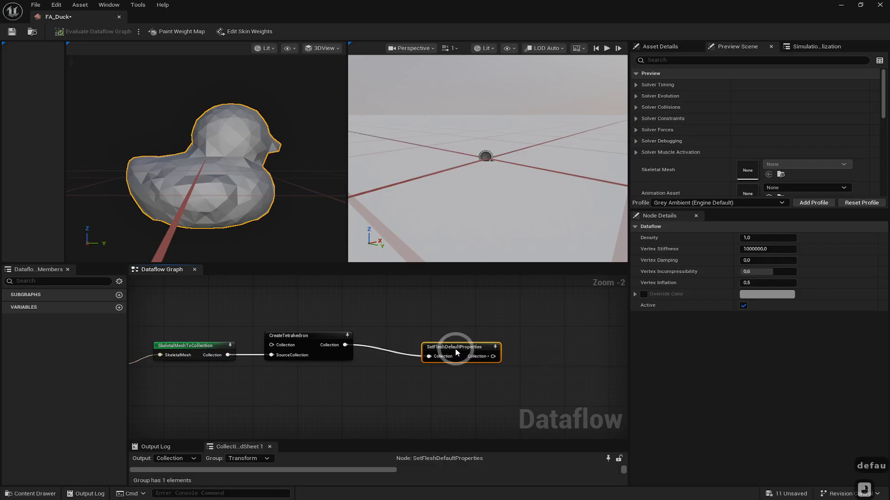
drag(457, 352, 423, 341)
click(424, 341)
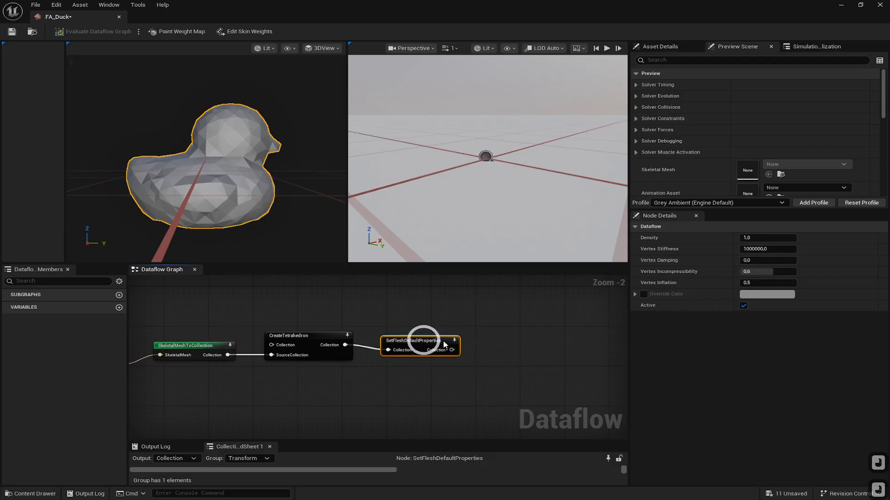
click(746, 238)
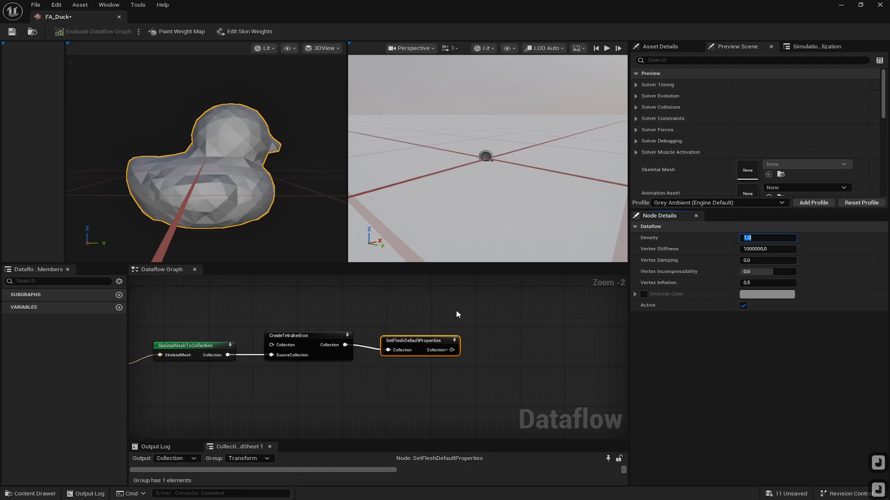
drag(421, 340, 421, 335)
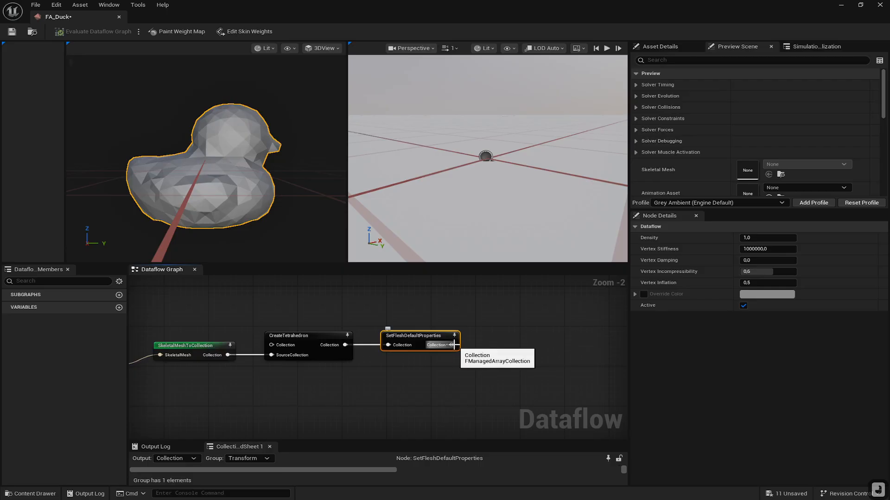
- Add a FleshAssetTerminal node connected to the SetFleshDefaultProperties node's Collection output
drag(452, 345, 513, 339)
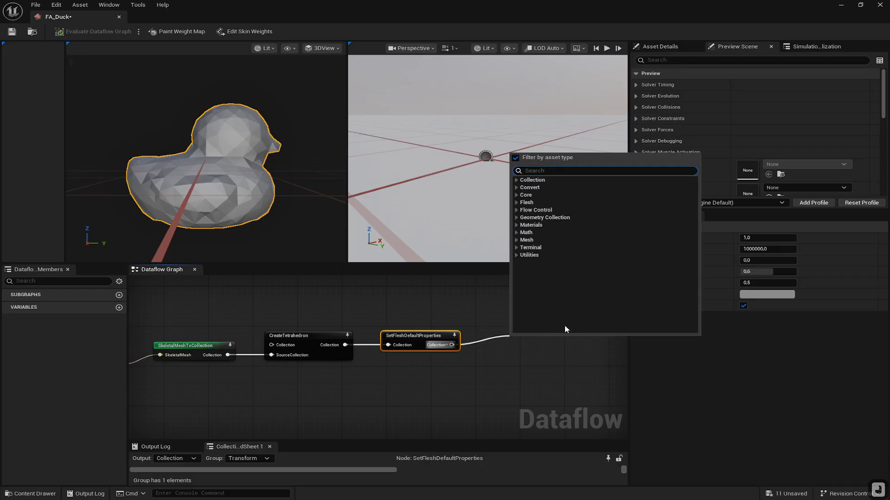
text(term)
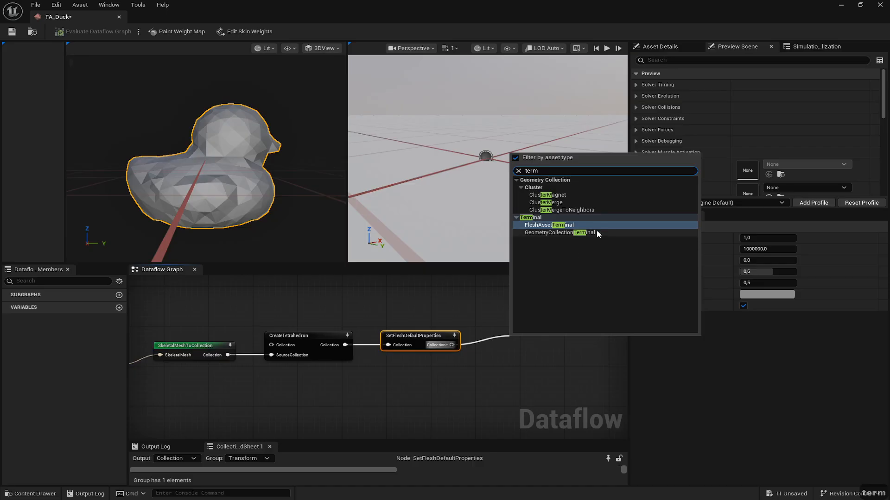
click(558, 225)
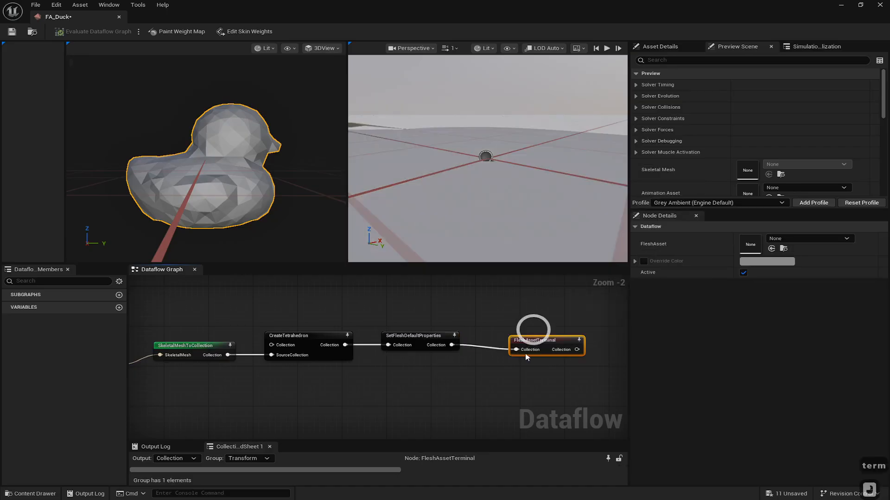
drag(542, 342, 545, 332)
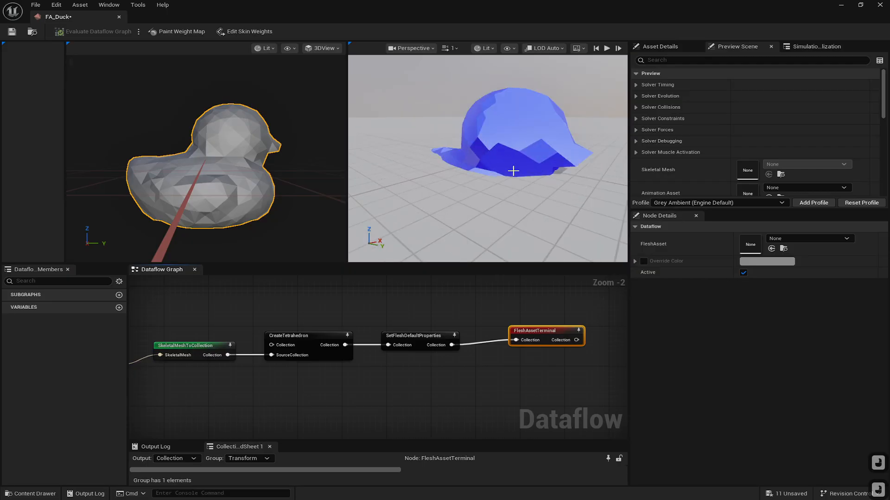
right_drag(513, 171, 428, 142)
key(d)
drag(533, 330, 521, 342)
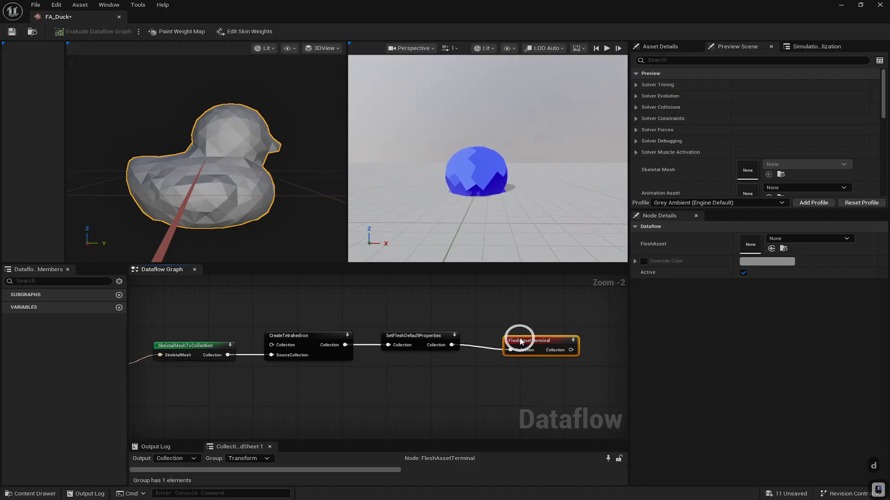
click(416, 341)
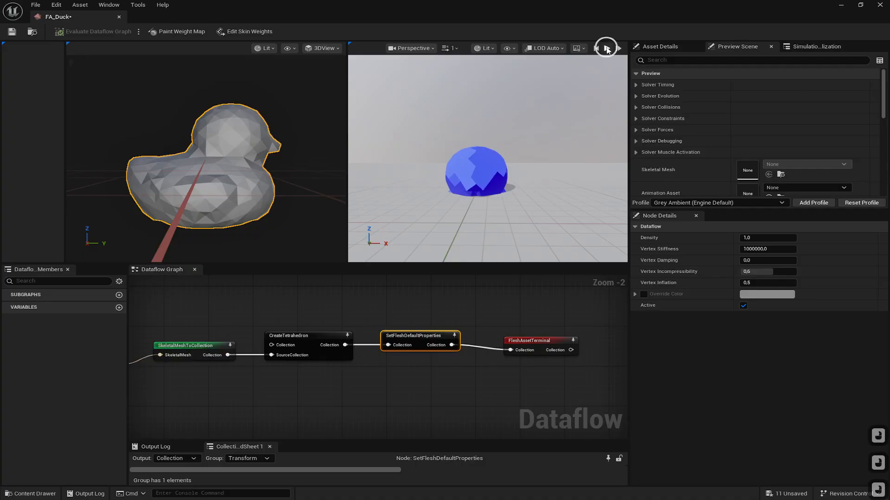
- Play the flesh simulation preview, pause it, and reset it to the start
click(608, 50)
right_drag(527, 132, 524, 173)
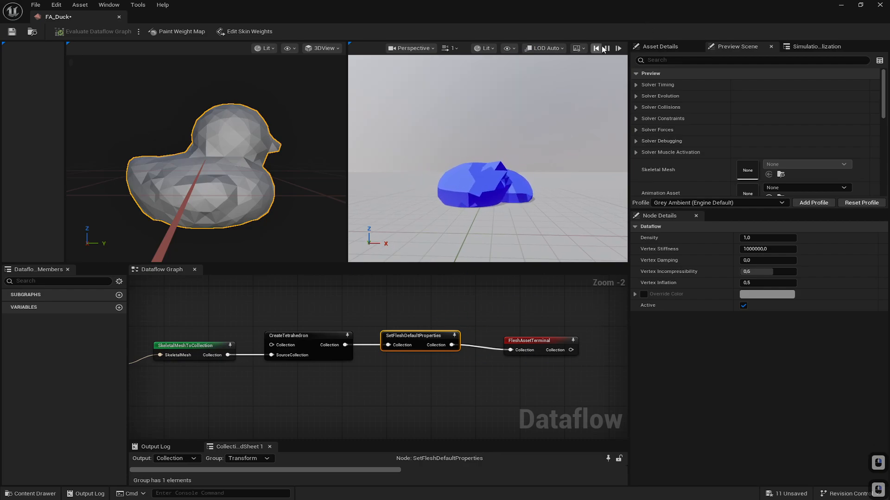
click(607, 48)
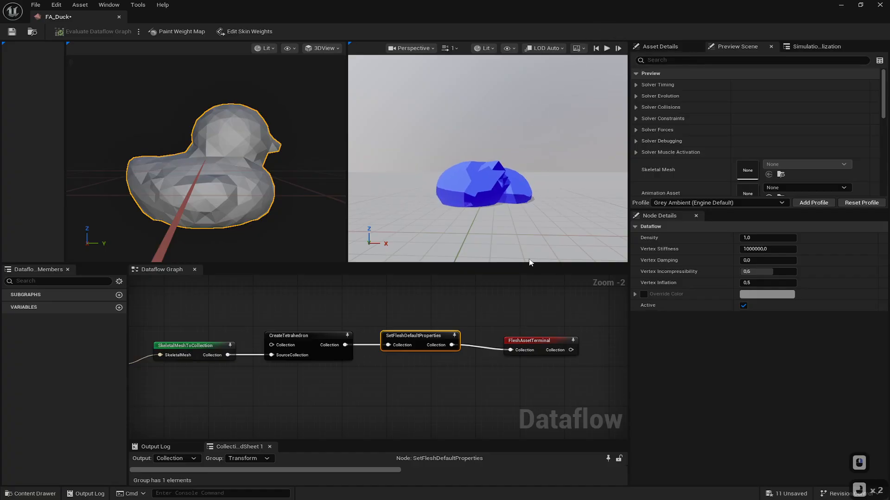
click(487, 190)
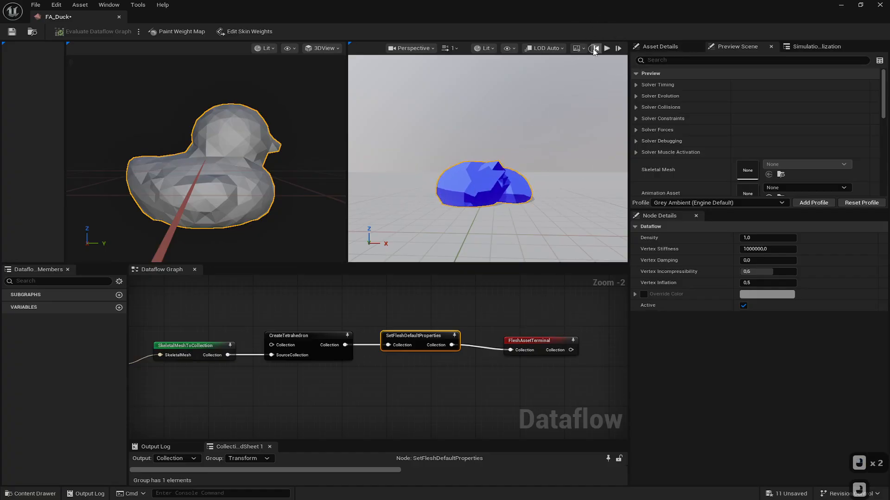
click(595, 48)
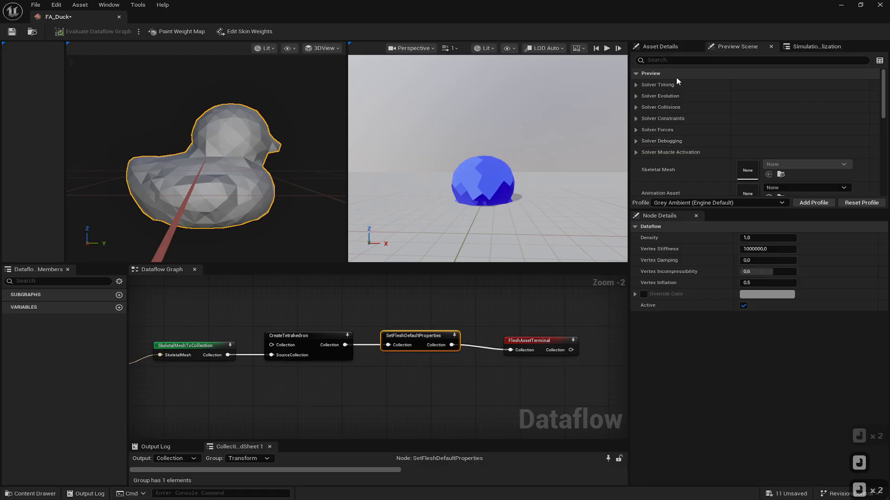
- Raise the preview scene's Blueprint Transform to a Z location of 80
click(680, 61)
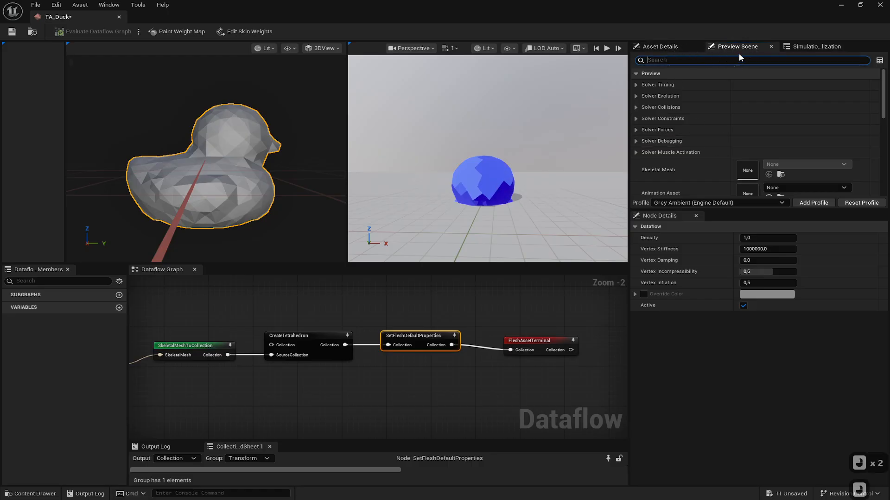
text(trans)
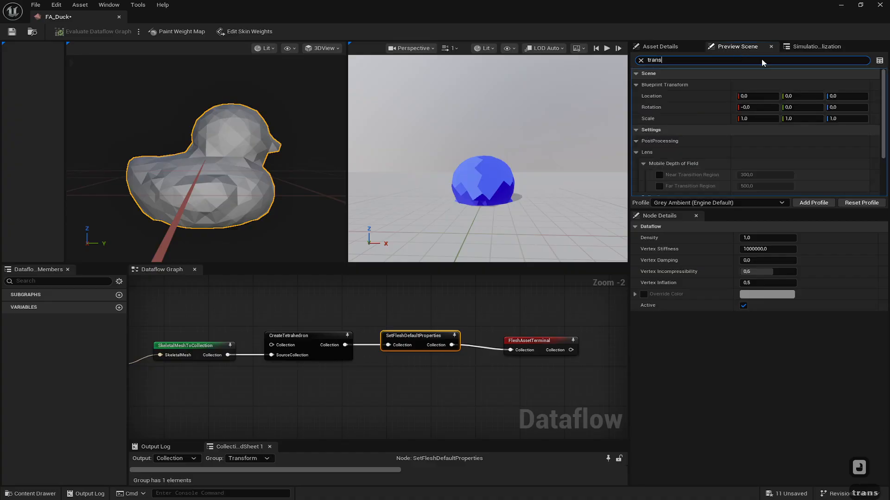
click(858, 95)
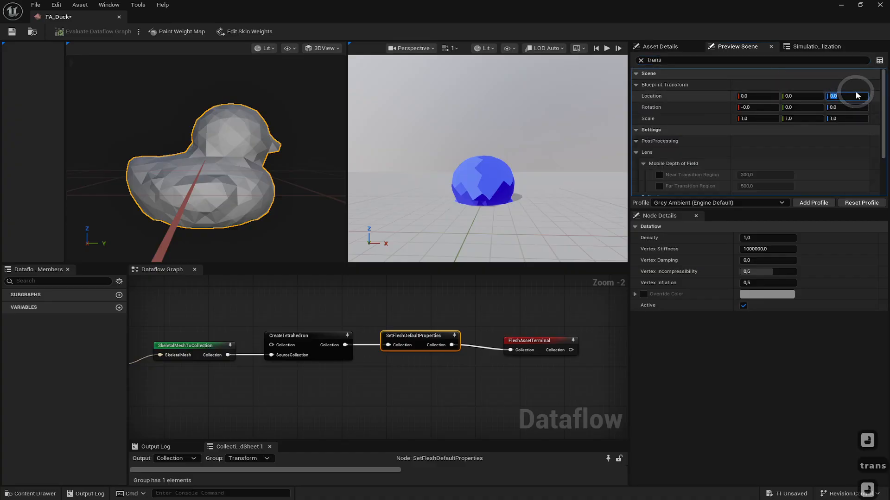
key(Return)
text(80)
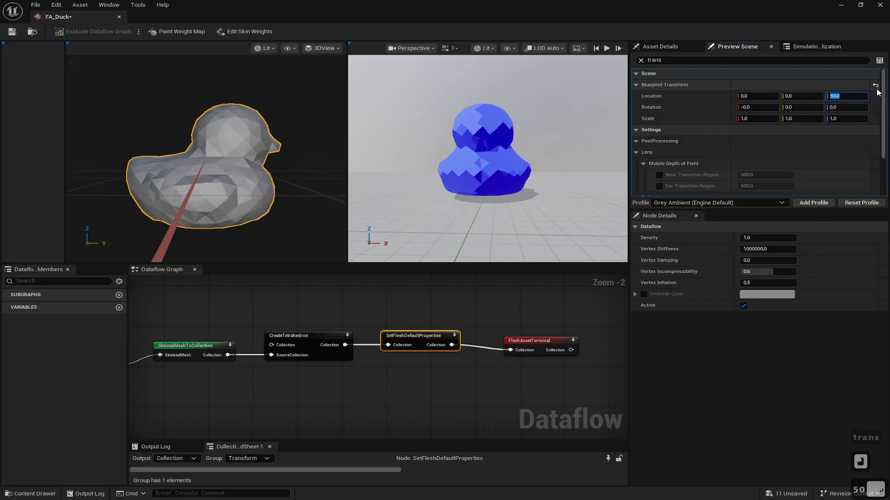
key(Return)
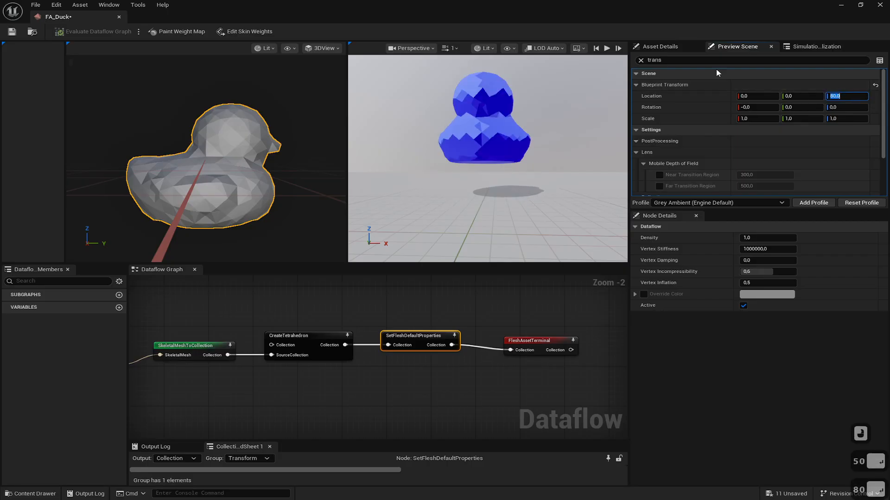
- Run the preview simulation of the raised duck dropping and reset it to the start
click(607, 48)
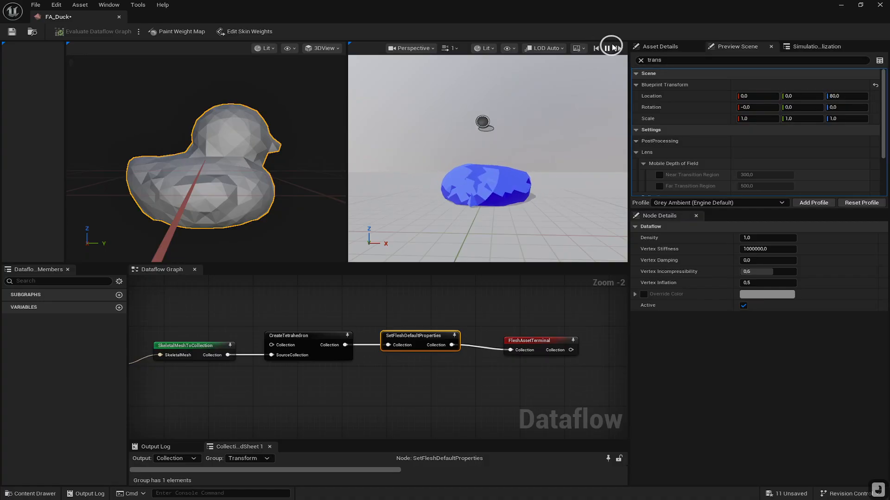
click(596, 48)
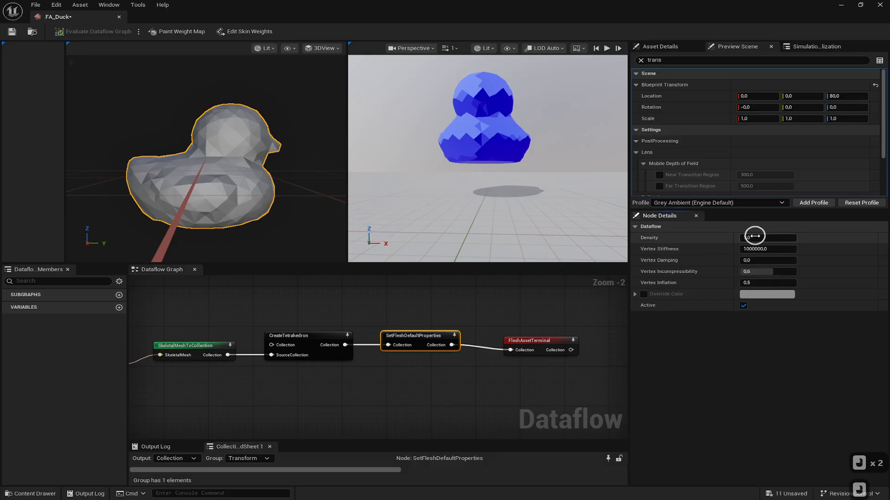
- Set the SetFleshDefaultProperties node's Density to 0.2
click(755, 236)
text(0,2)
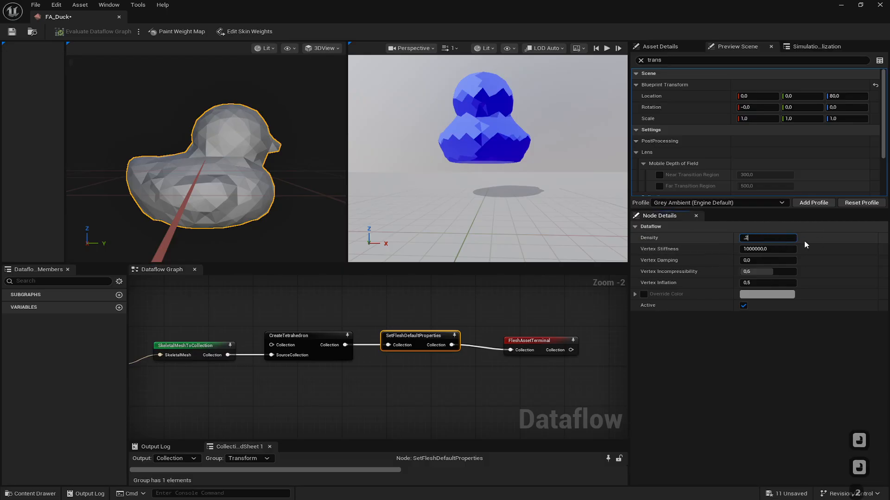
key(Return)
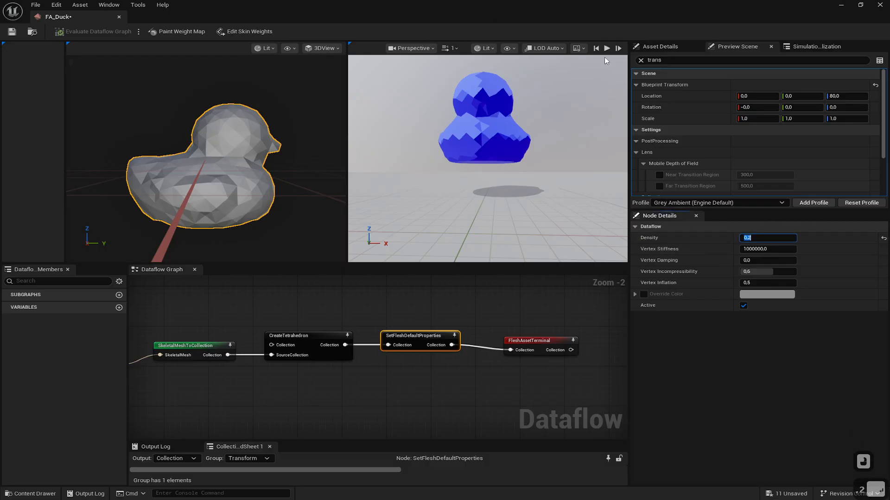
- Play the preview simulation and orbit around the softer falling duck
click(608, 48)
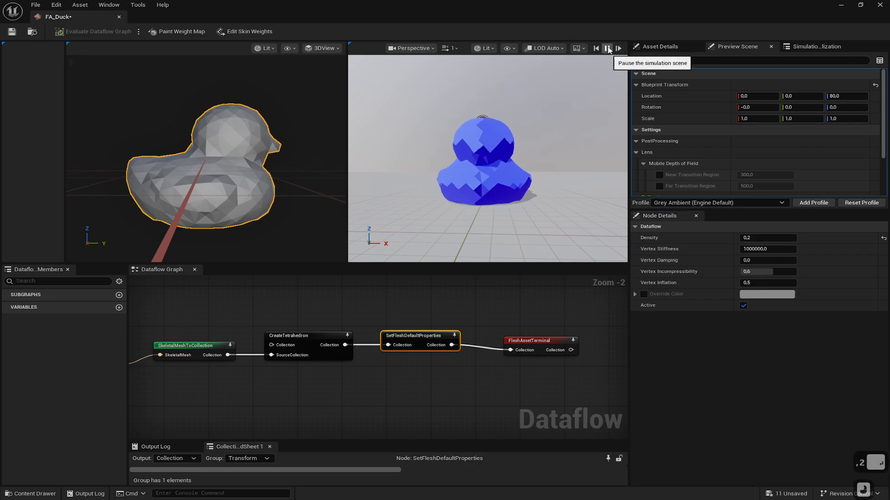
right_drag(485, 165, 568, 154)
key(a)
key(d)
key(w)
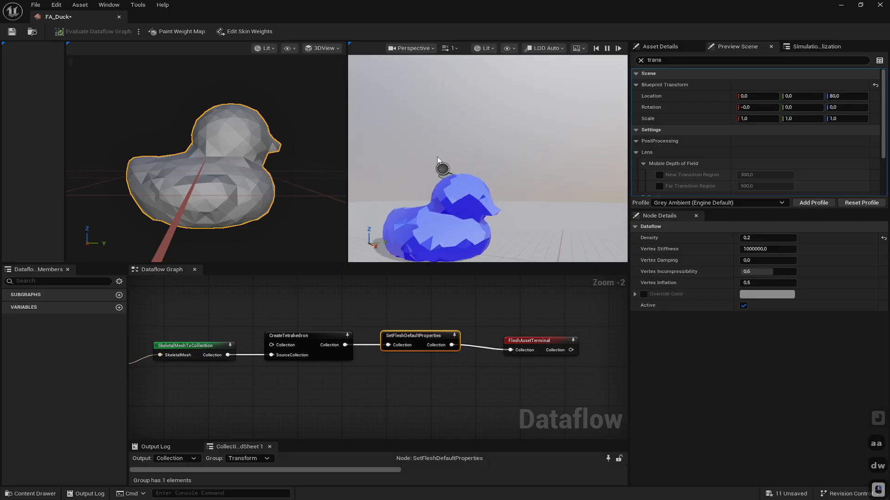
- Save the FA_Duck flesh asset and close its editor
click(59, 32)
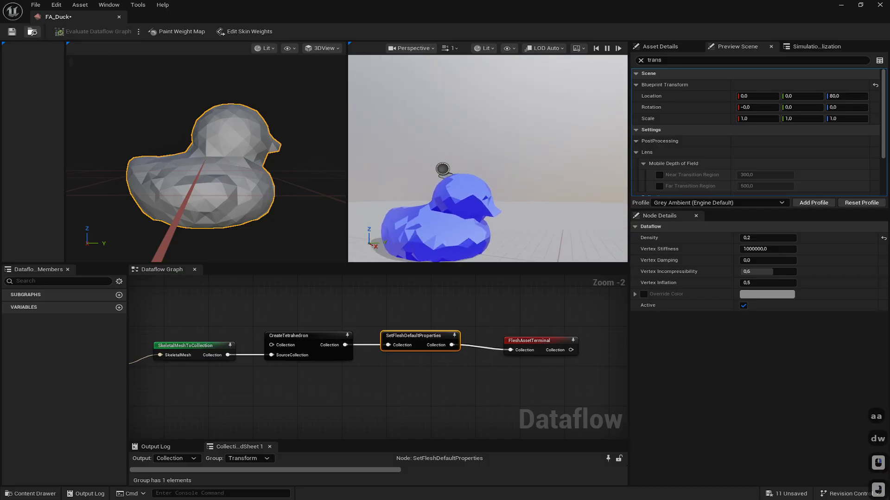
click(12, 32)
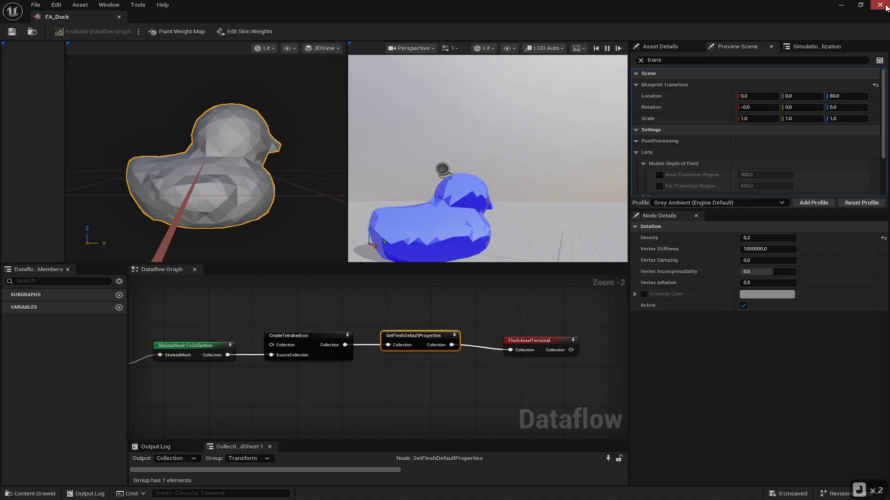
click(880, 5)
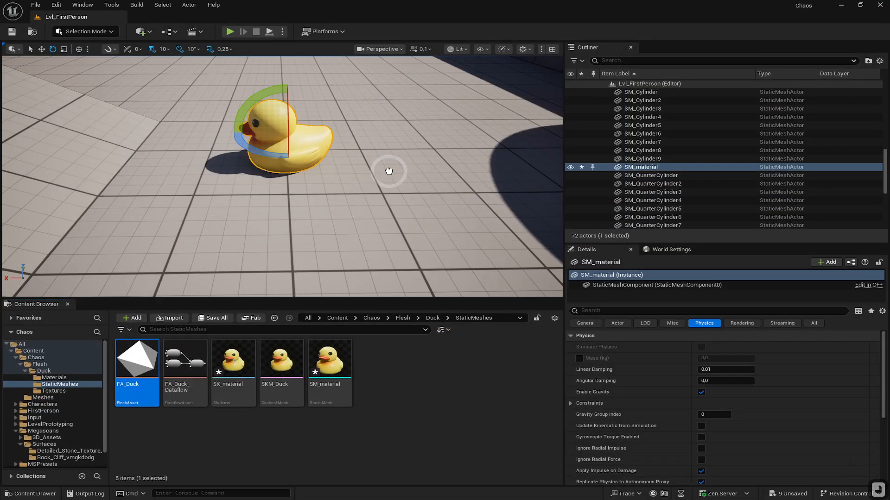
- Select the FA_Duck flesh actor in the level and move it upward above the floor
drag(393, 163, 392, 161)
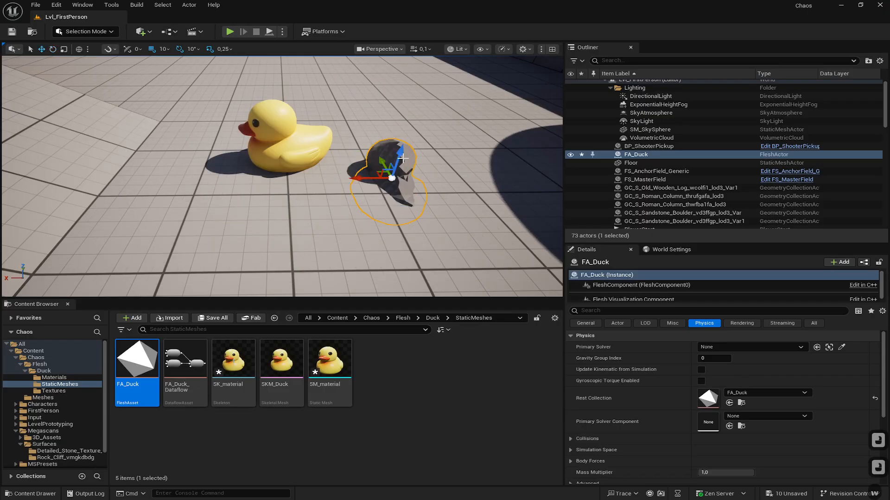
key(w)
right_drag(406, 152, 423, 114)
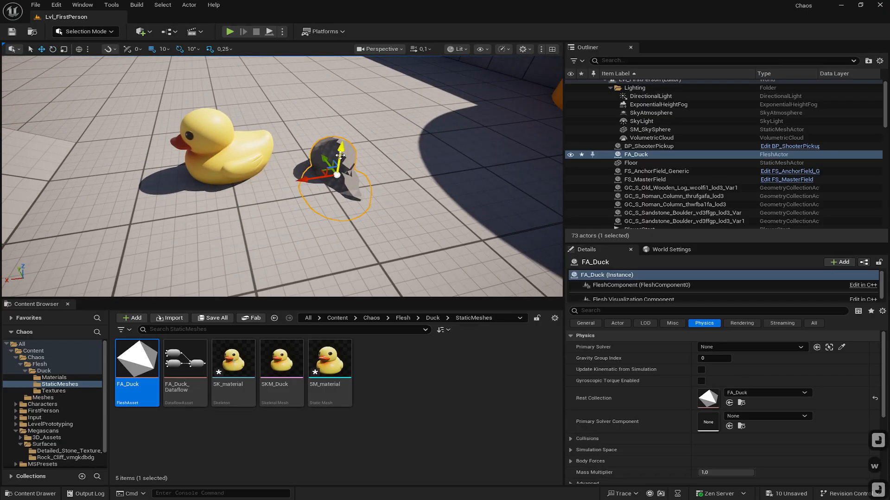
drag(340, 156, 341, 83)
right_drag(316, 187, 443, 122)
key(a)
key(w)
key(a)
key(w)
key(a)
key(w)
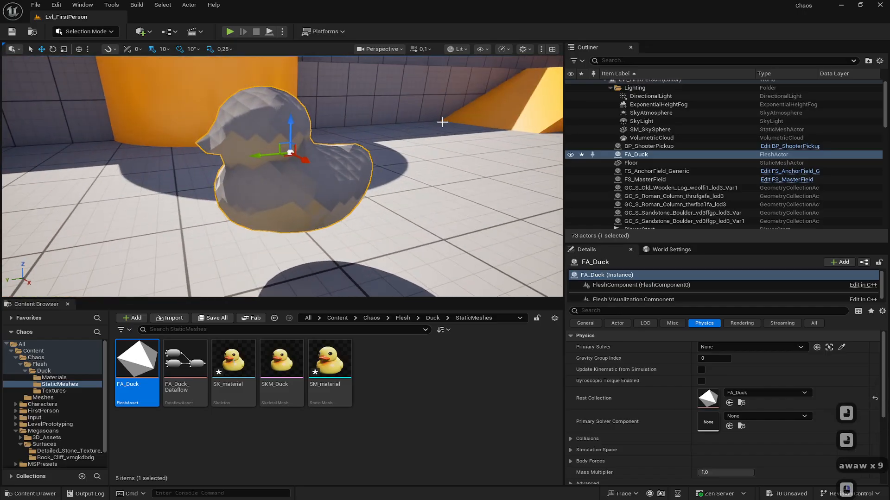
- Simulate the level, watch the flesh duck from a few angles, and stop the simulation
click(265, 30)
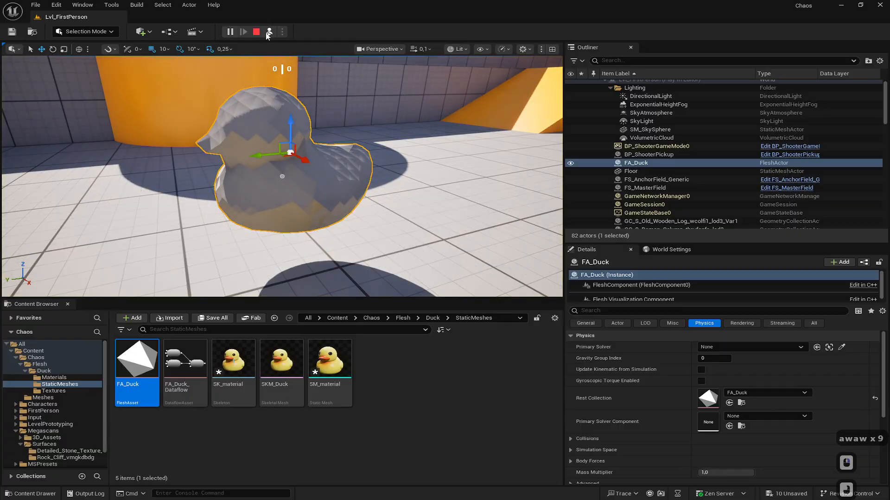
key(d)
key(d)
key(d)
key(d)
key(d)
key(d)
key(d)
key(d)
right_drag(307, 159, 304, 101)
key(s)
key(s)
key(s)
key(s)
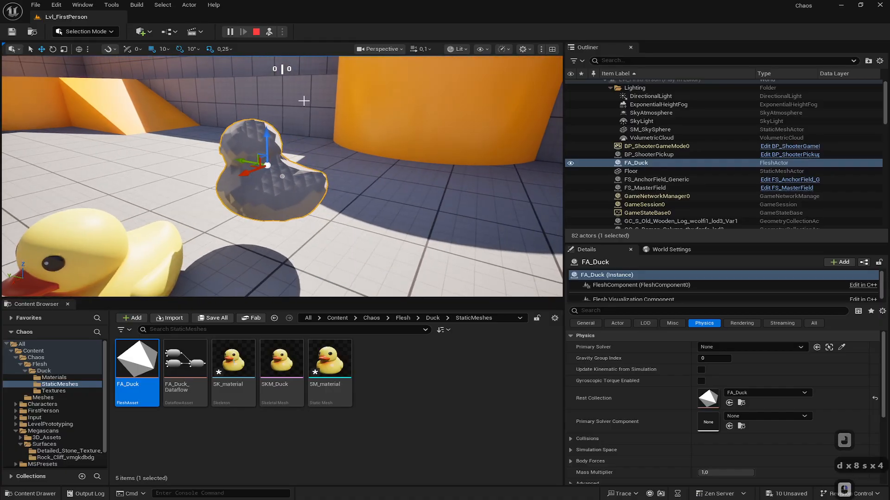
click(257, 31)
right_drag(265, 198, 260, 199)
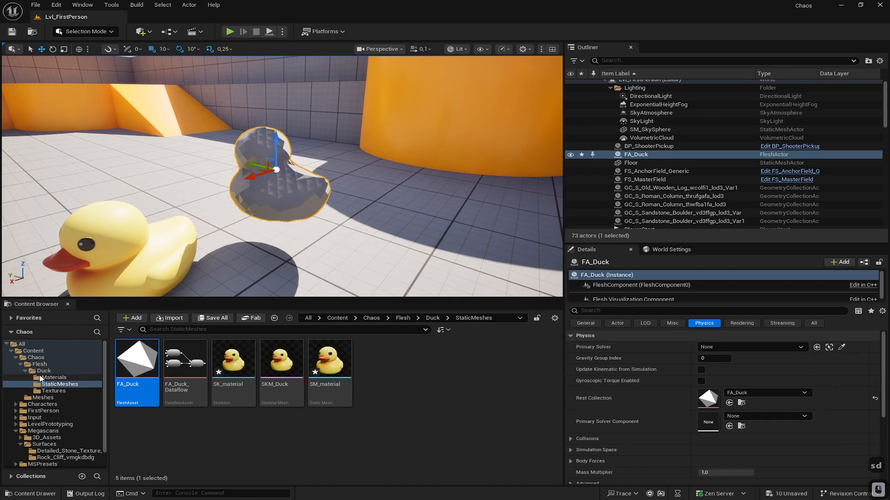
click(555, 318)
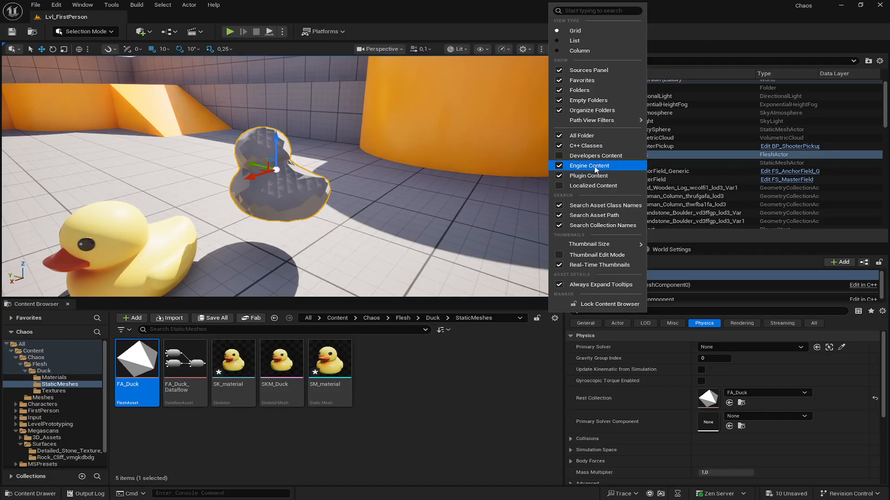
click(527, 378)
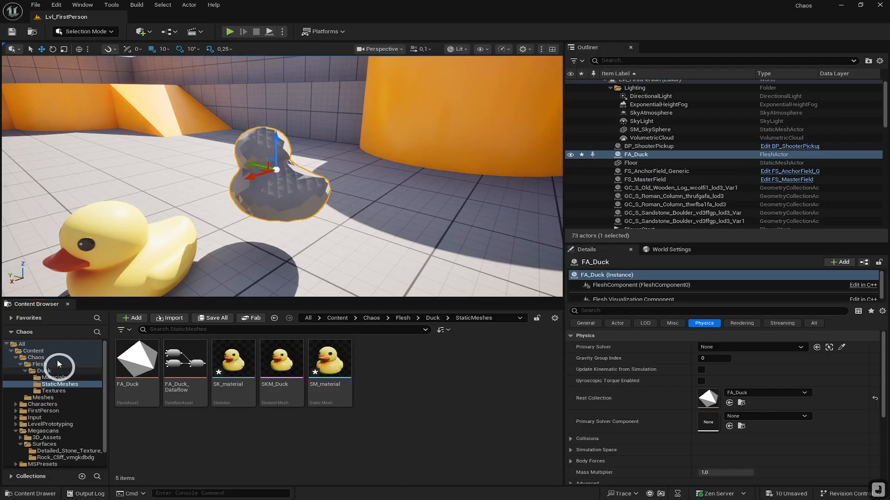
- Search all content for solveractor and place a DeformableSolverActor in the level beside the duck
click(21, 344)
click(175, 330)
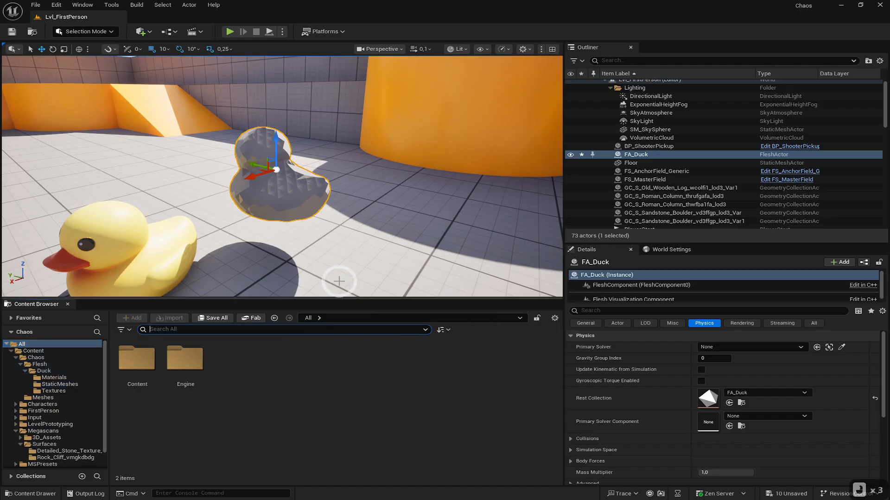
text(deformer)
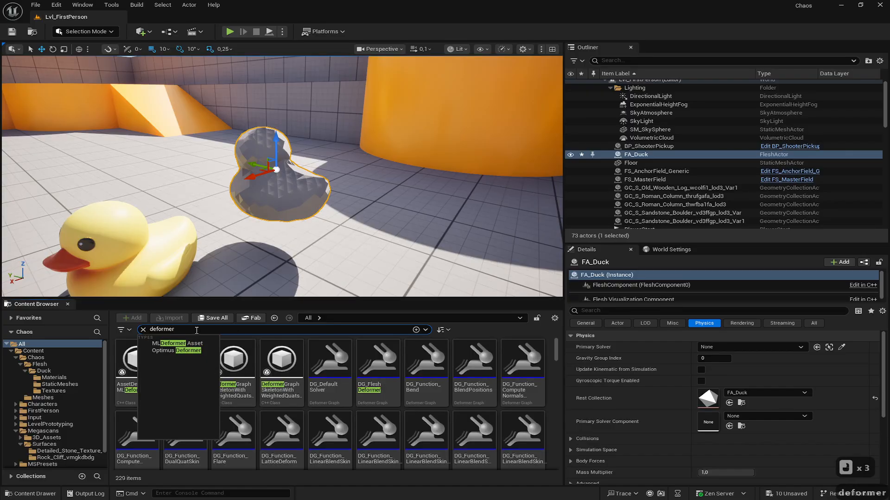
text(s)
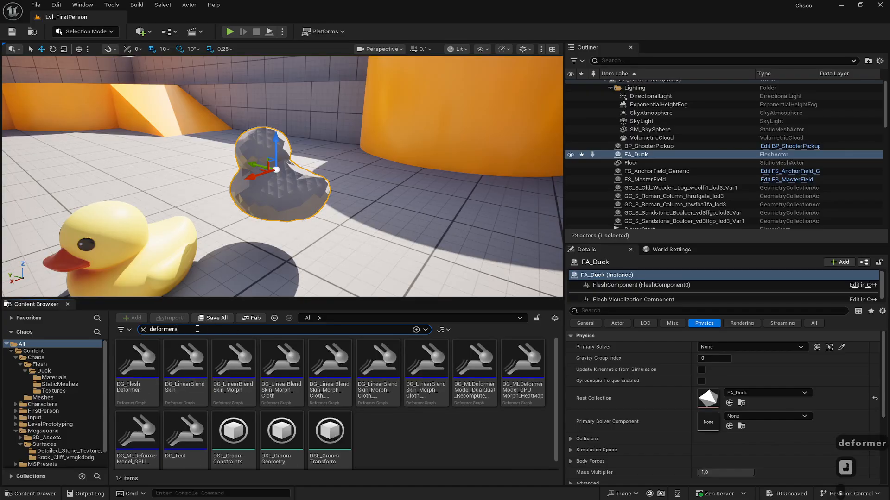
text(ol)
key(BackSpace)
key(BackSpace)
key(BackSpace)
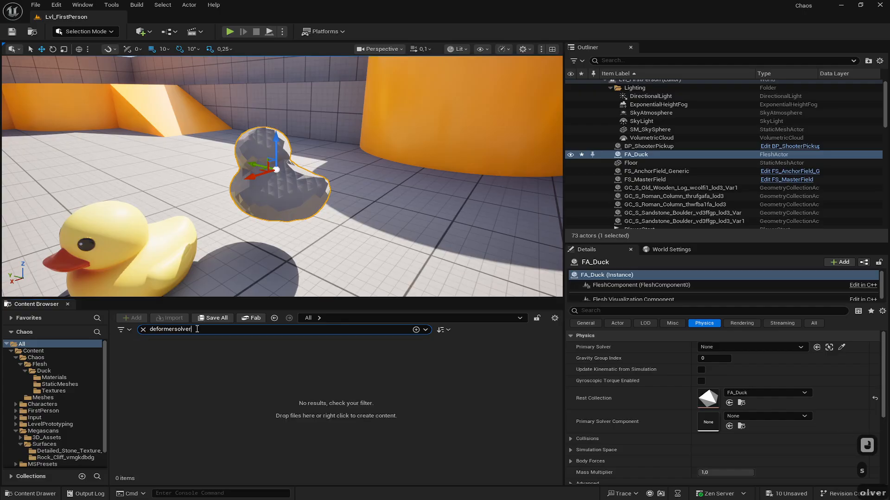
key(BackSpace)
key(BackSpace)
key(BackSpace)
key(BackSpace)
key(BackSpace)
key(BackSpace)
key(BackSpace)
key(BackSpace)
key(BackSpace)
key(BackSpace)
key(BackSpace)
key(BackSpace)
text(act)
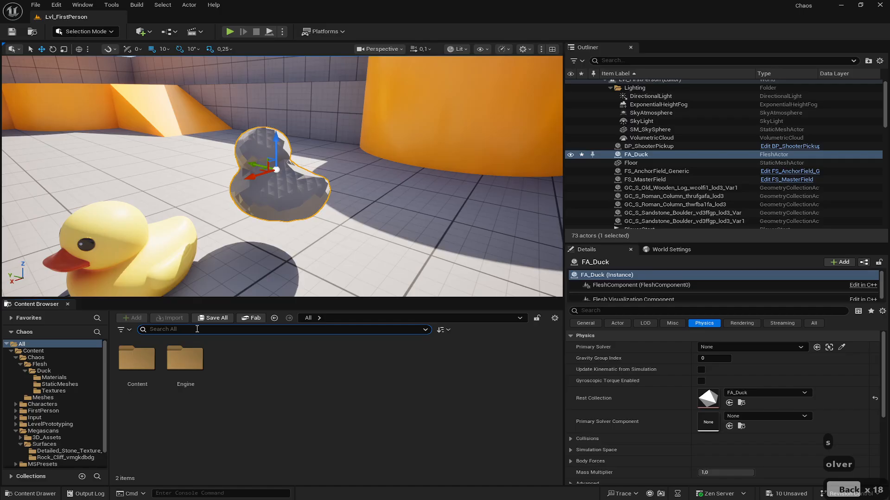
text(or)
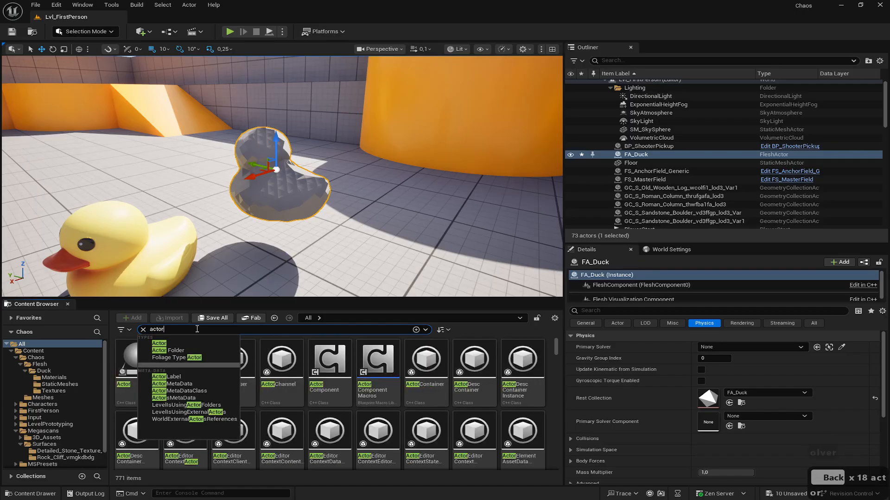
key(Left)
key(Left)
key(Left)
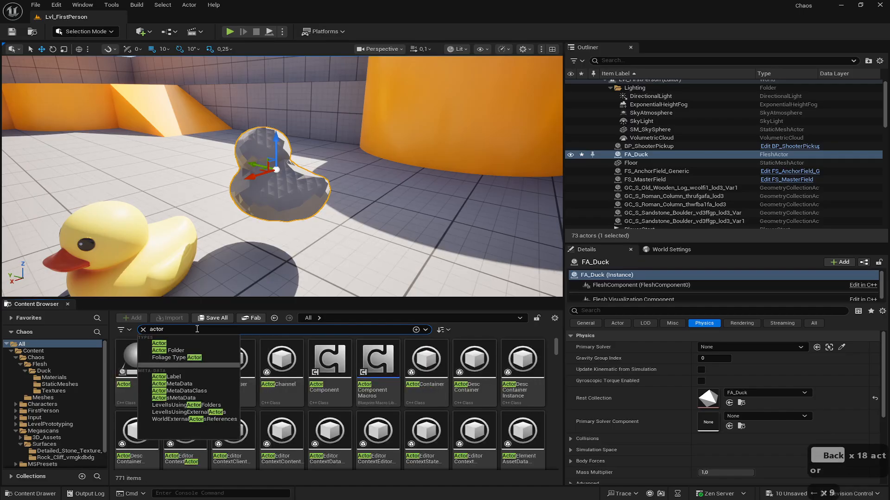
text(solver)
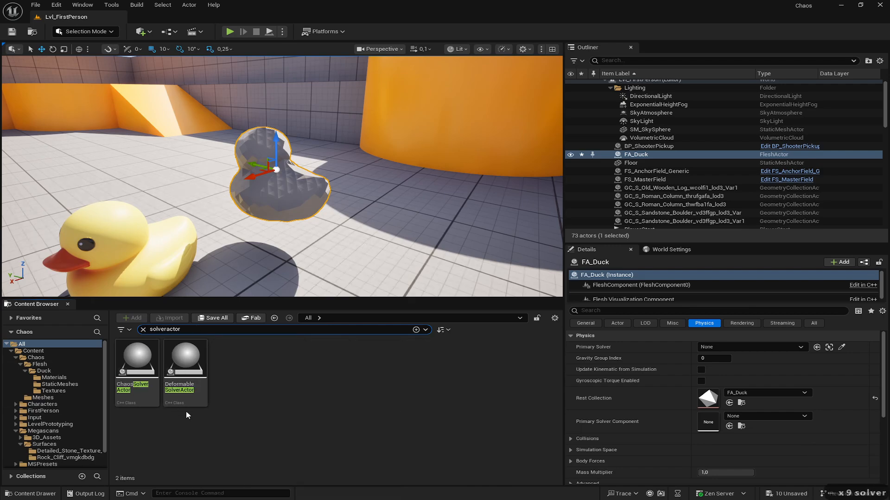
drag(186, 383, 450, 216)
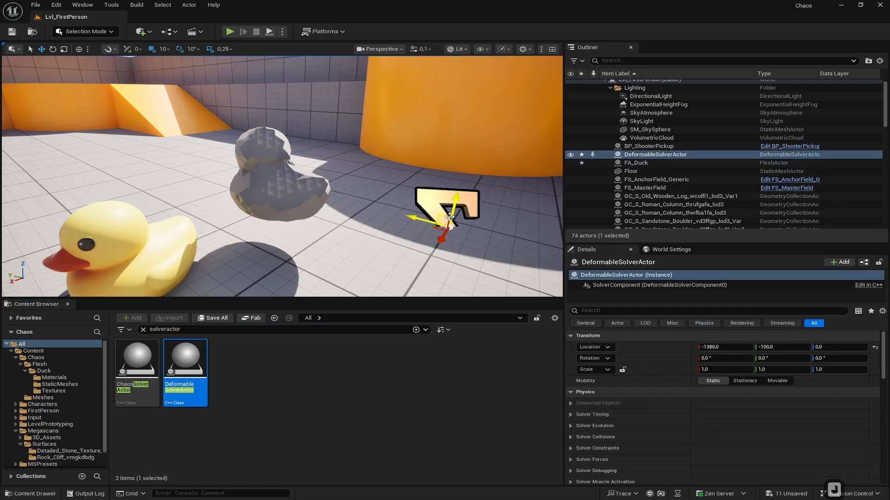
- Simulate the level briefly and stop it again
click(270, 32)
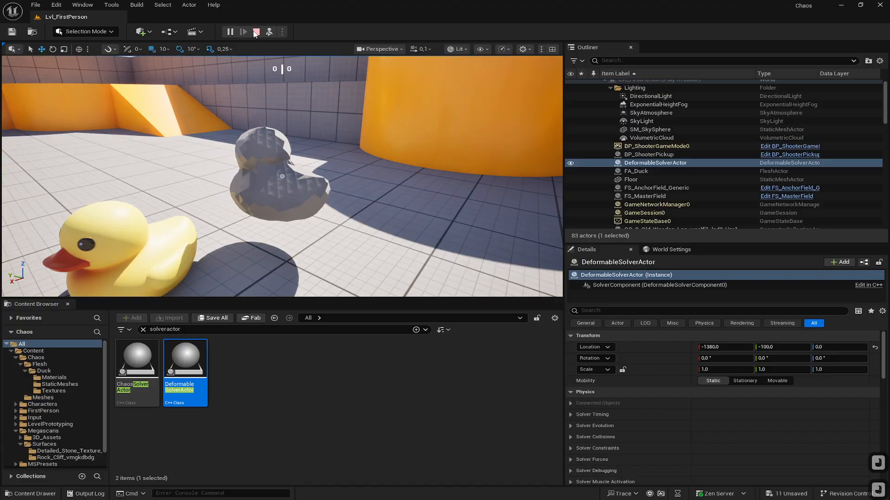
click(256, 32)
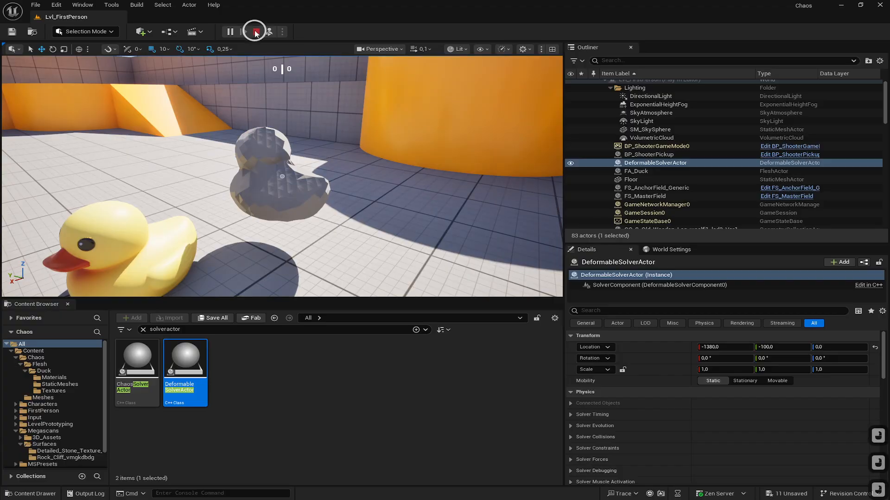
- Set the FA_Duck actor's Primary Solver to the DeformableSolverActor
click(253, 197)
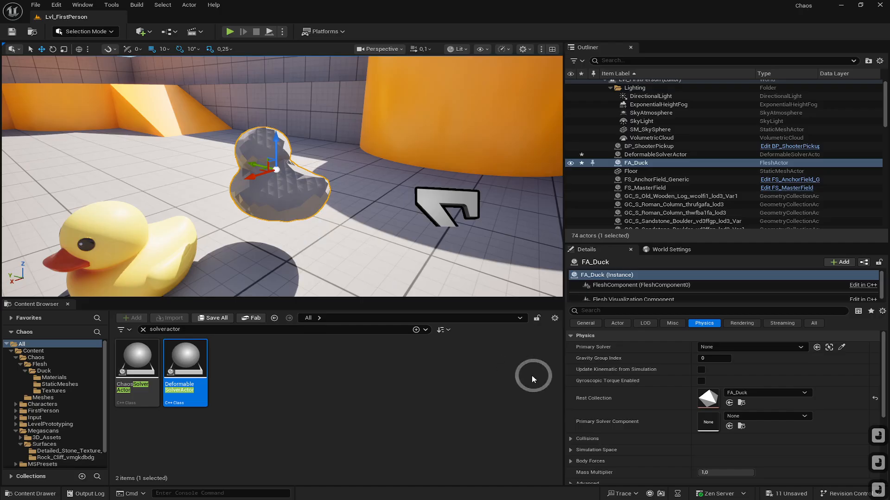
click(714, 347)
click(746, 251)
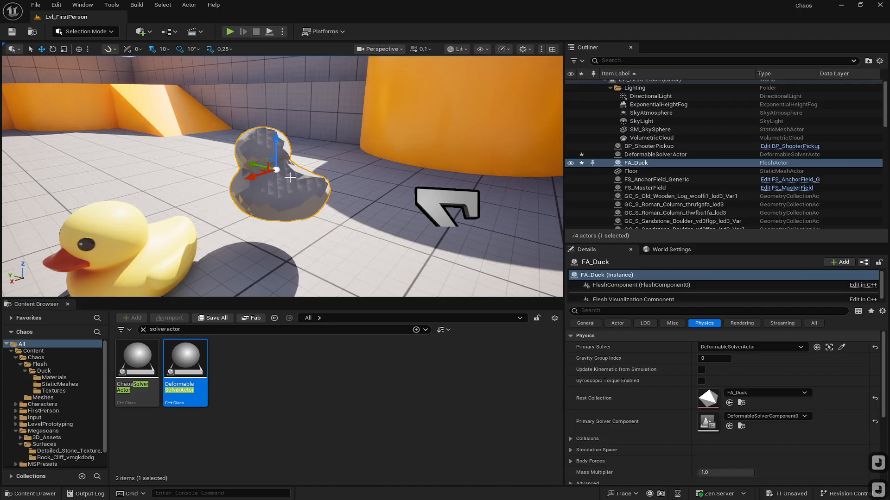
- Play the level in first-person mode briefly and exit play mode
click(230, 32)
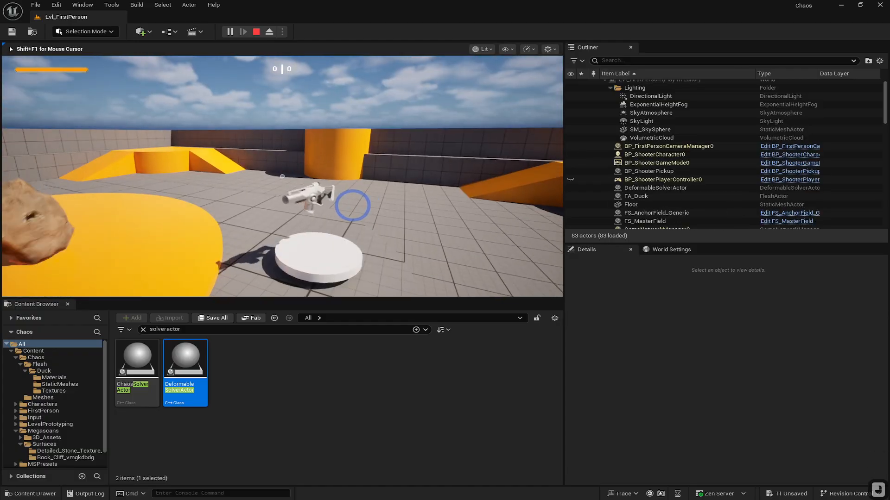
key(Escape)
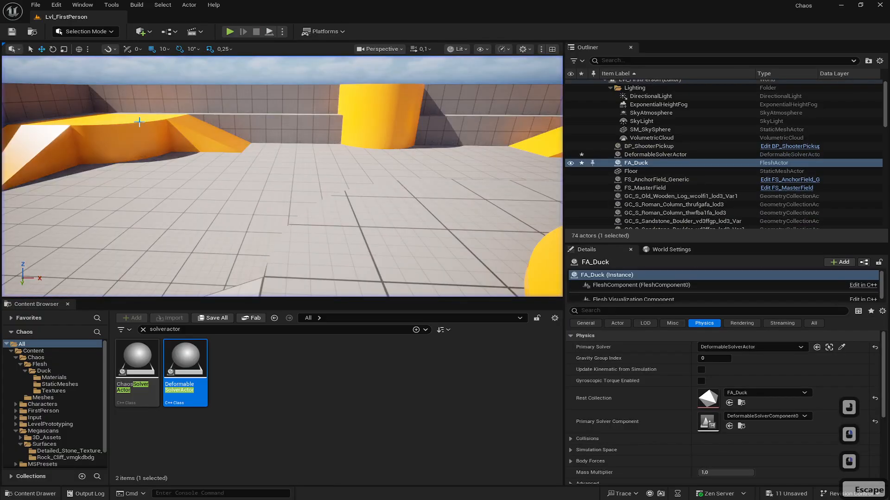
- Simulate the level, watch the flesh duck deform from a few angles, and stop the simulation
key(w)
right_drag(476, 199, 126, 241)
key(w)
key(a)
click(269, 32)
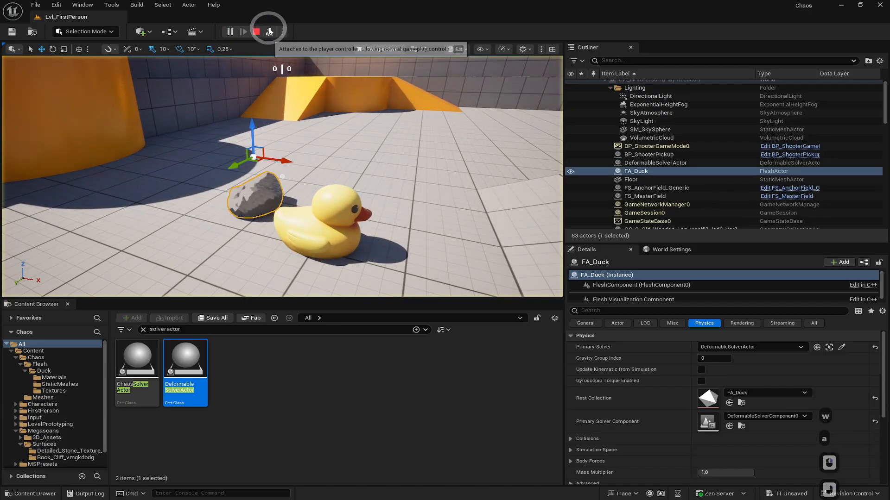
key(w)
right_drag(297, 168, 270, 170)
key(d)
key(s)
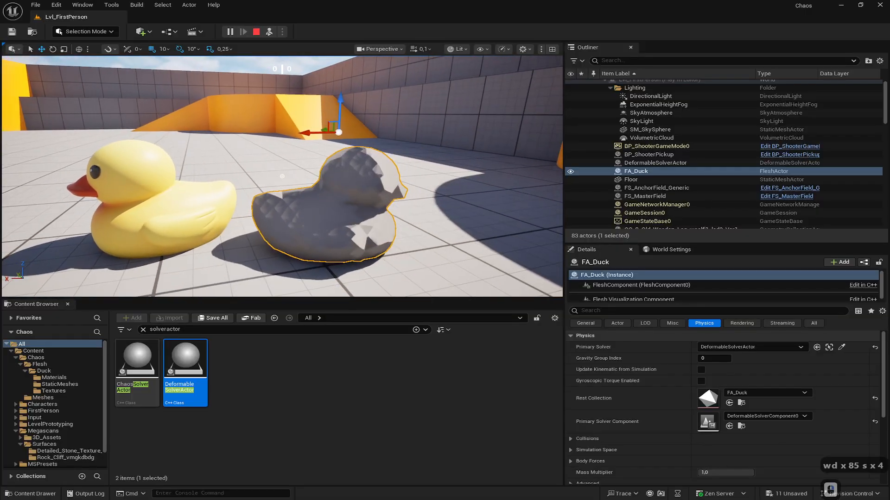
right_drag(368, 212, 214, 203)
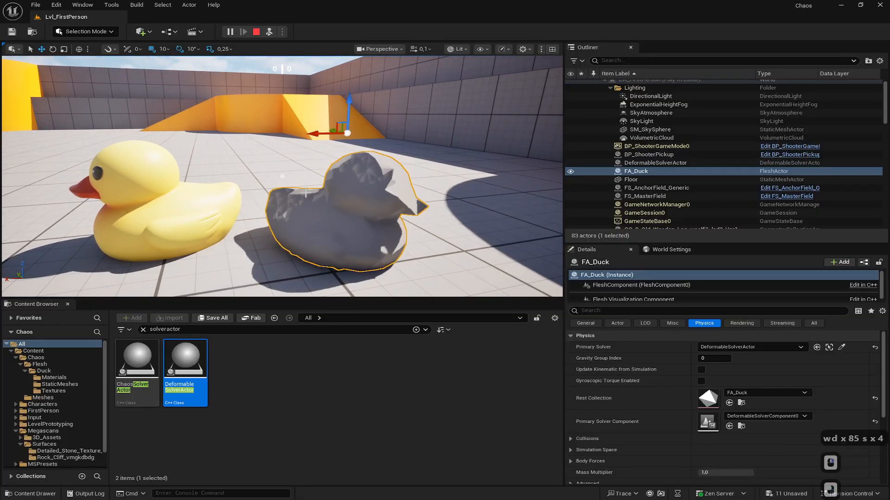
click(256, 32)
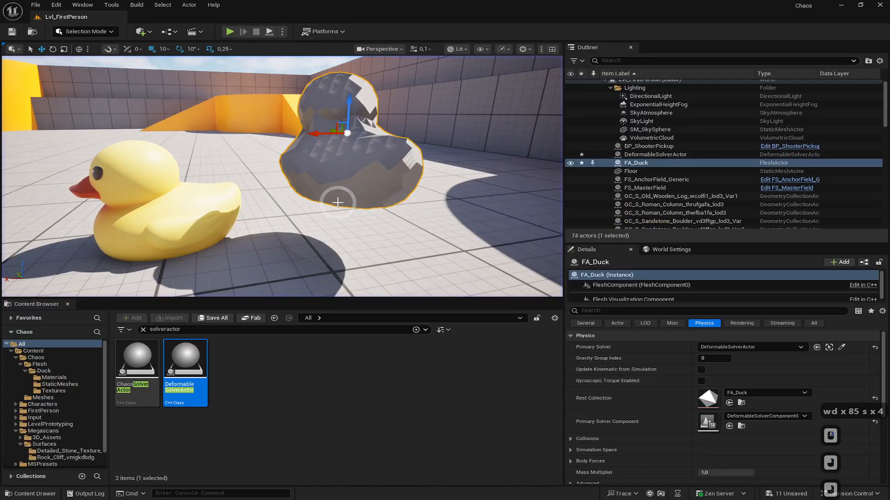
right_drag(338, 199, 239, 191)
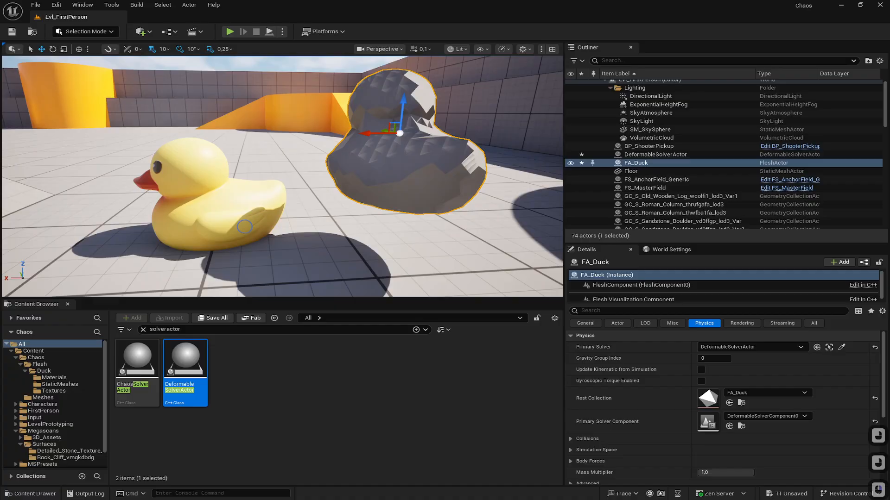
key(s)
right_drag(213, 241, 241, 215)
key(d)
key(d)
key(w)
key(w)
key(w)
key(w)
key(a)
key(w)
key(s)
key(s)
right_click(299, 171)
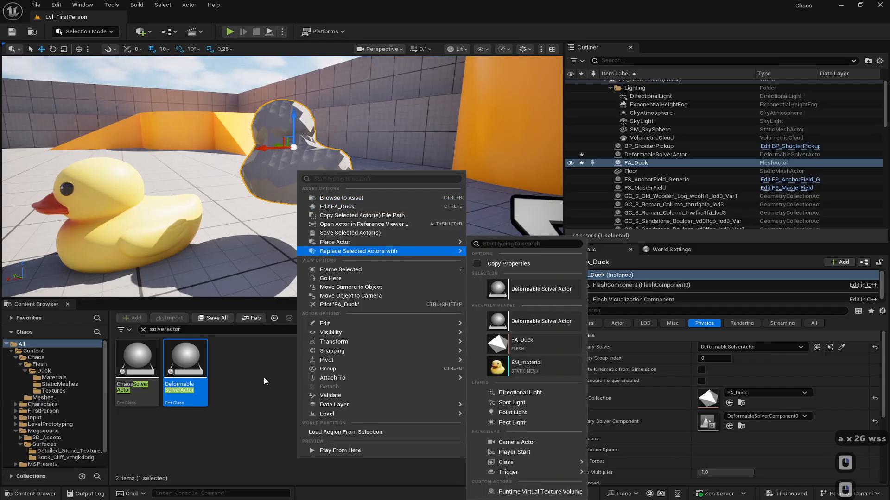
click(280, 174)
click(169, 31)
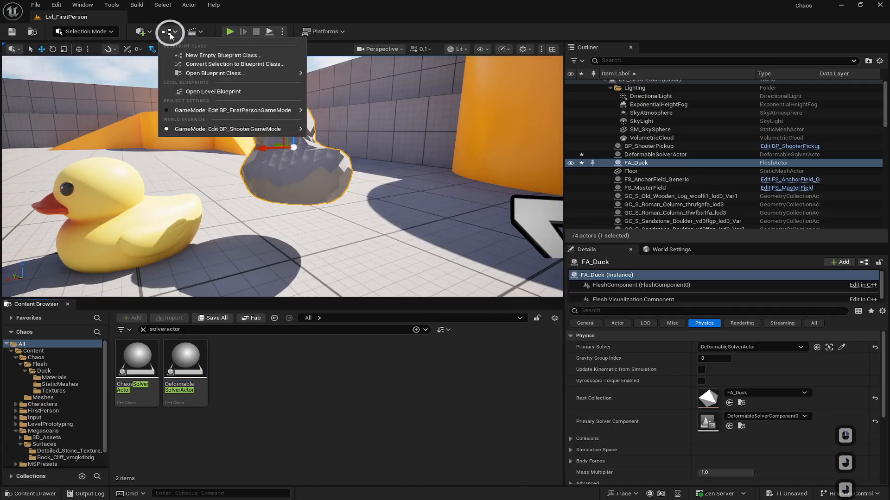
click(197, 56)
key(Escape)
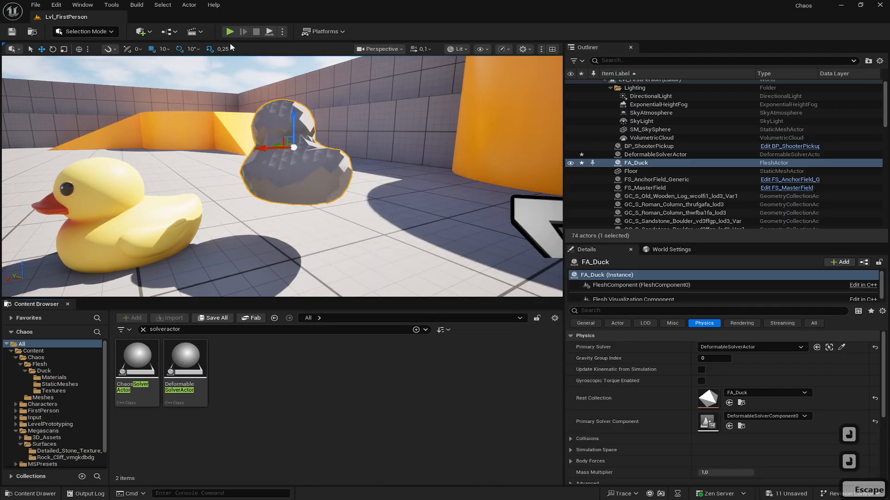
- Convert the selected FA_Duck actor into a new Blueprint subclass named FA_Duck_Blueprint
click(175, 32)
click(200, 64)
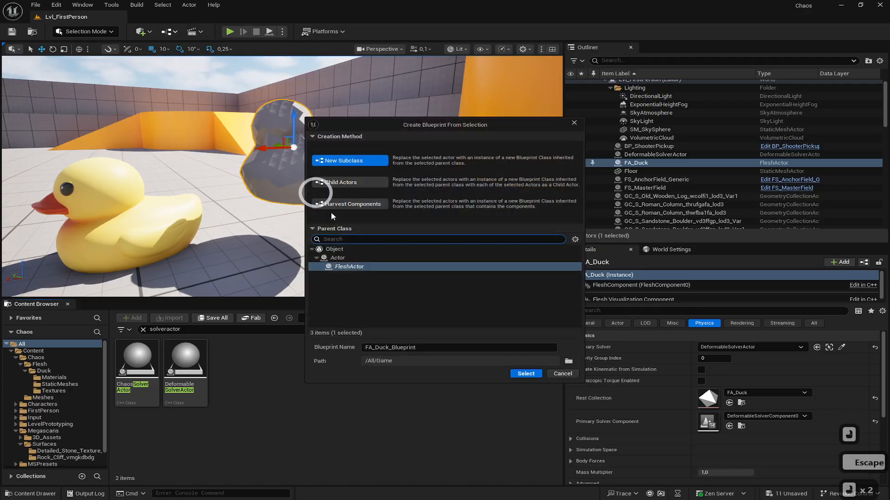
click(526, 374)
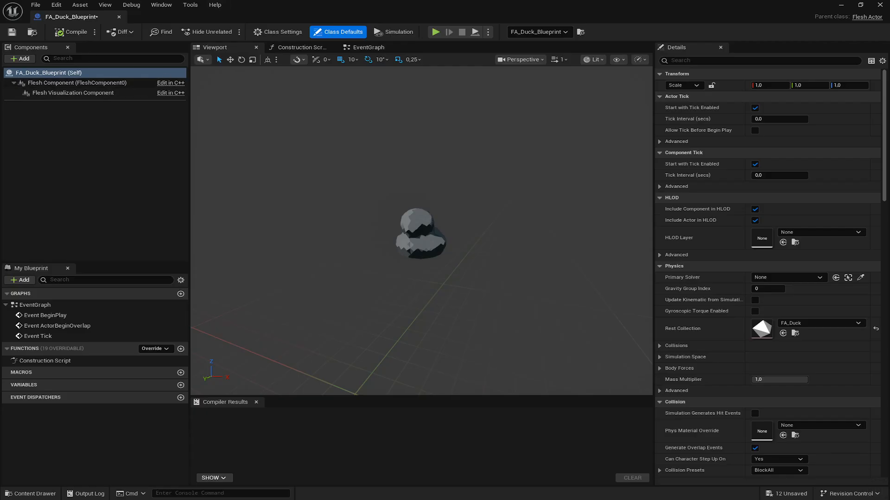
- Add a Skeletal Mesh component to the blueprint and set its mesh asset to SKM_Duck
click(96, 171)
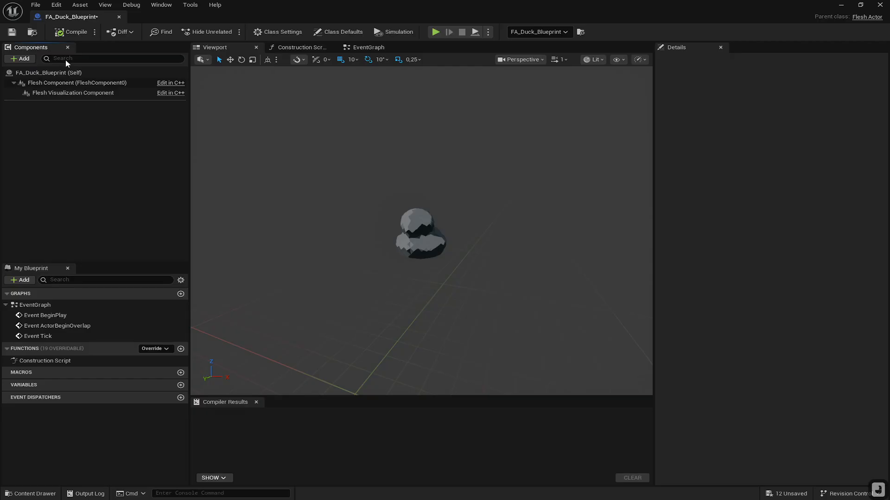
click(20, 59)
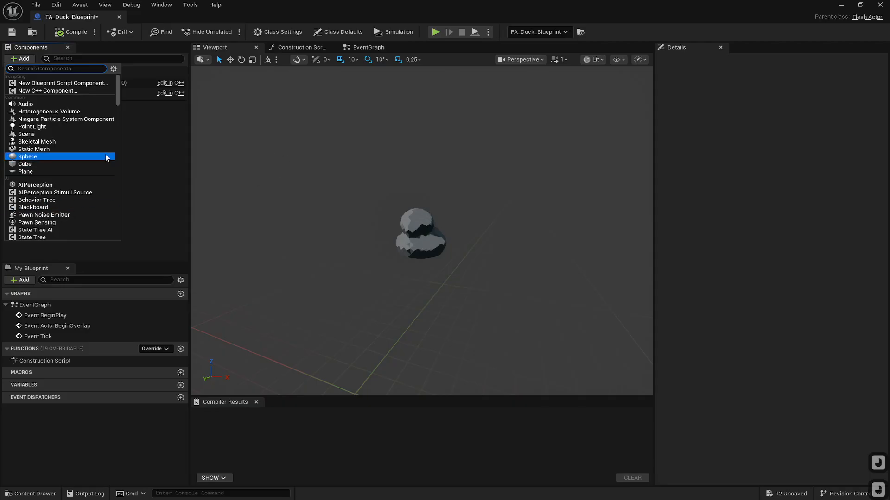
text(ske)
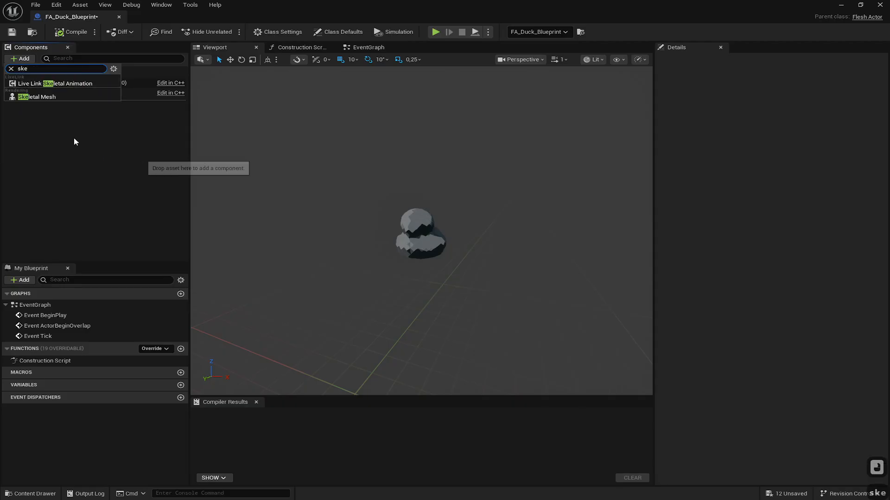
click(54, 96)
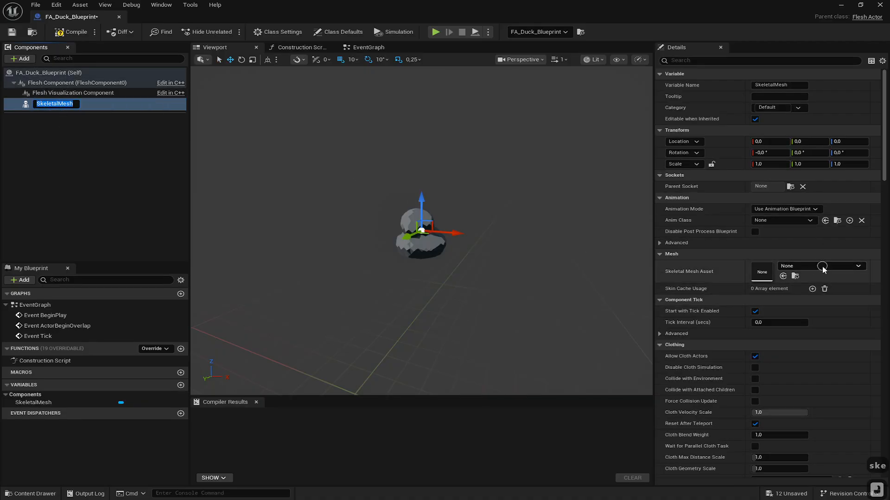
click(822, 266)
text(duck)
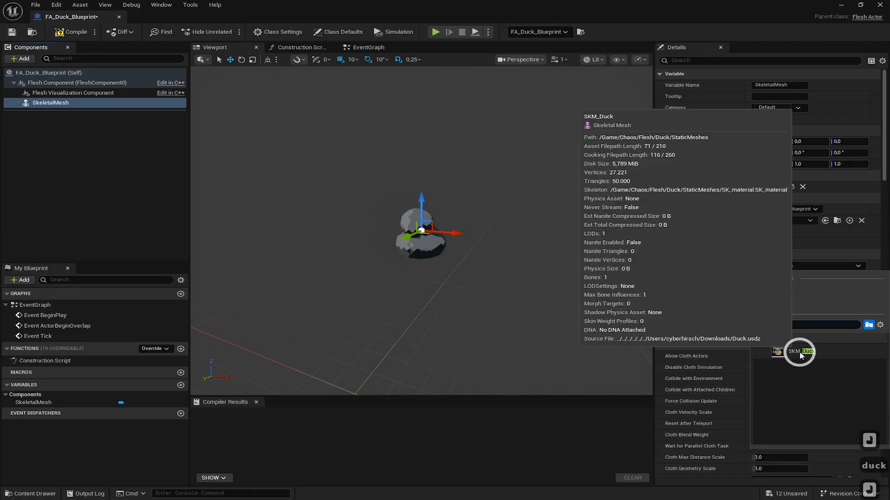
click(817, 352)
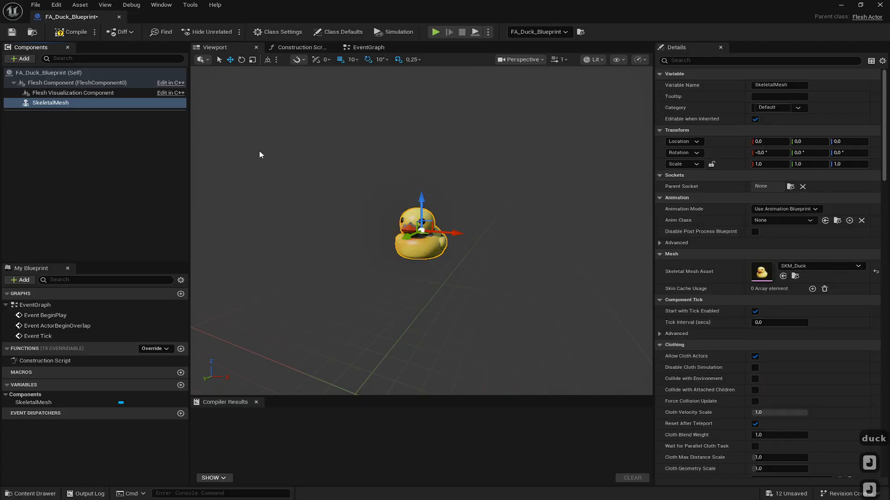
- Add a Deformable Solver component and move it out from under SkeletalMesh to the root level
click(24, 59)
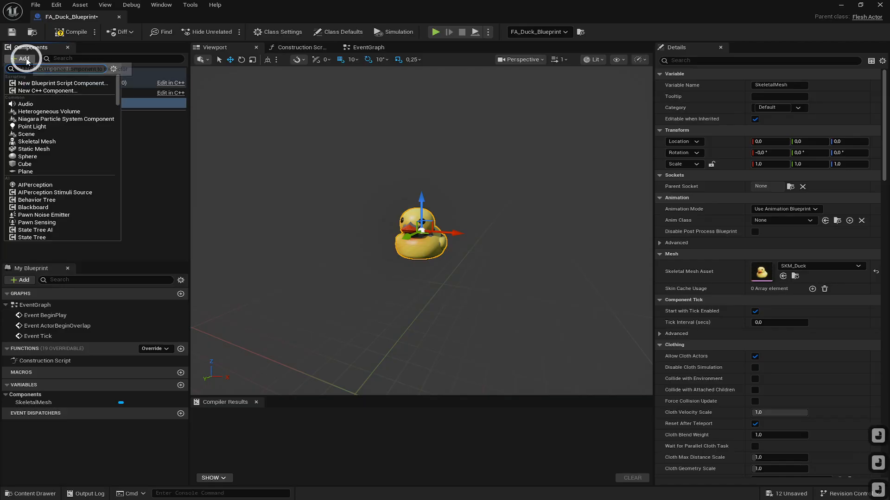
text(defor)
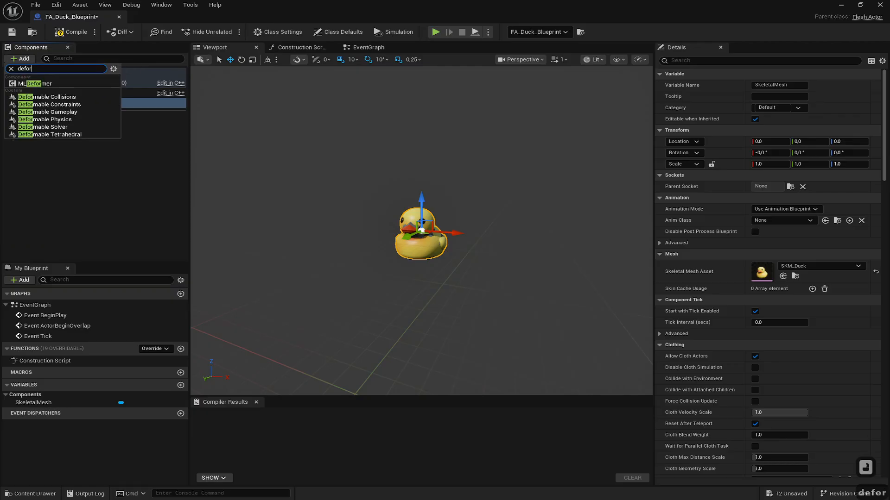
click(62, 127)
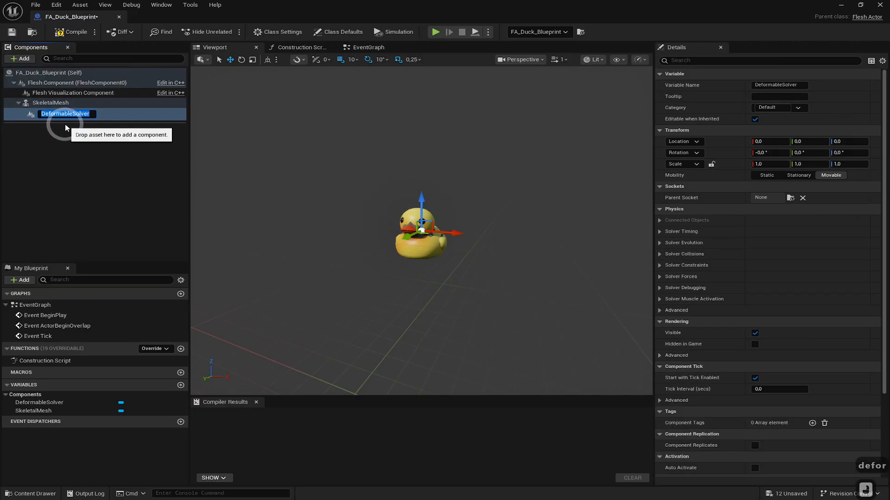
drag(33, 114, 42, 84)
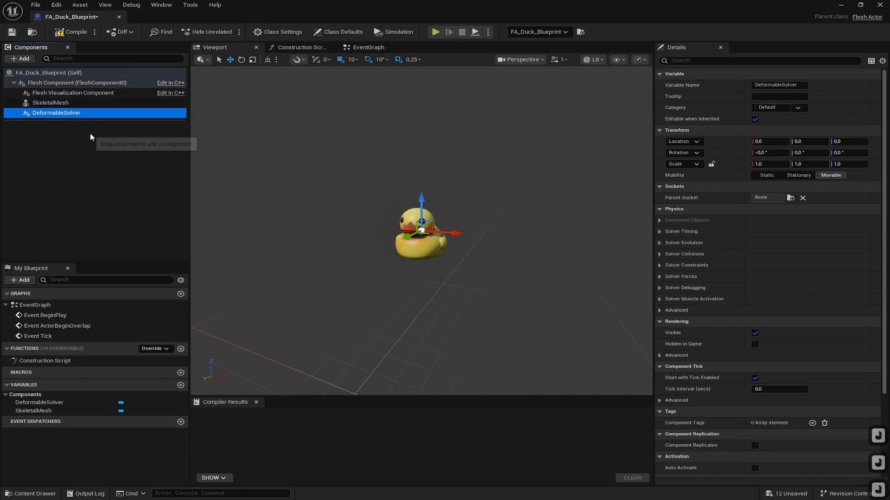
- Open the Event Graph and add a Flesh Component Enable Simulation node driven by Event BeginPlay
click(69, 160)
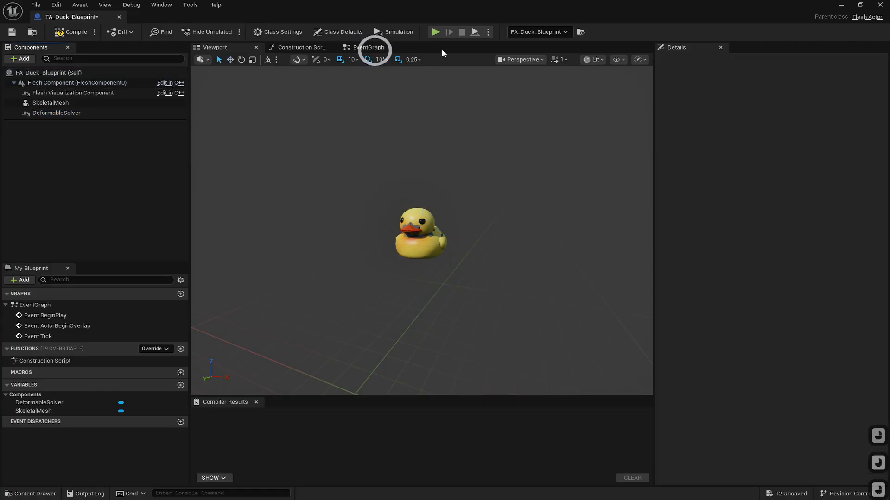
click(364, 50)
click(462, 123)
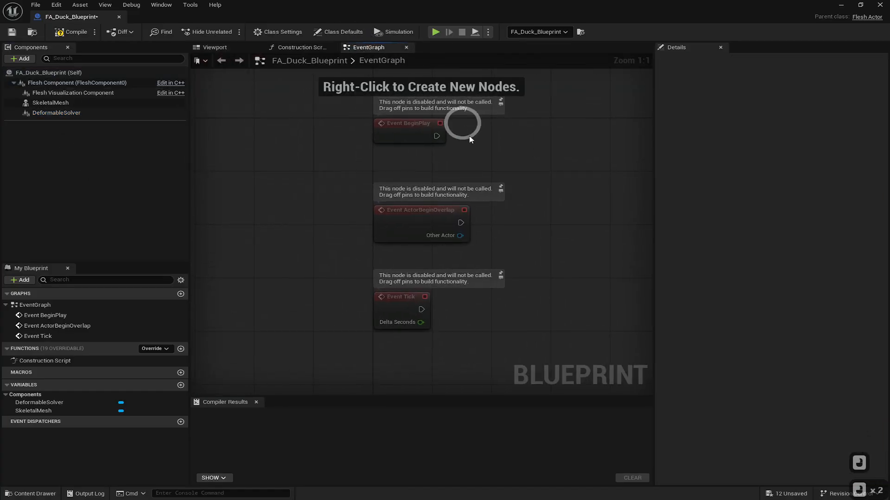
right_drag(496, 145, 344, 189)
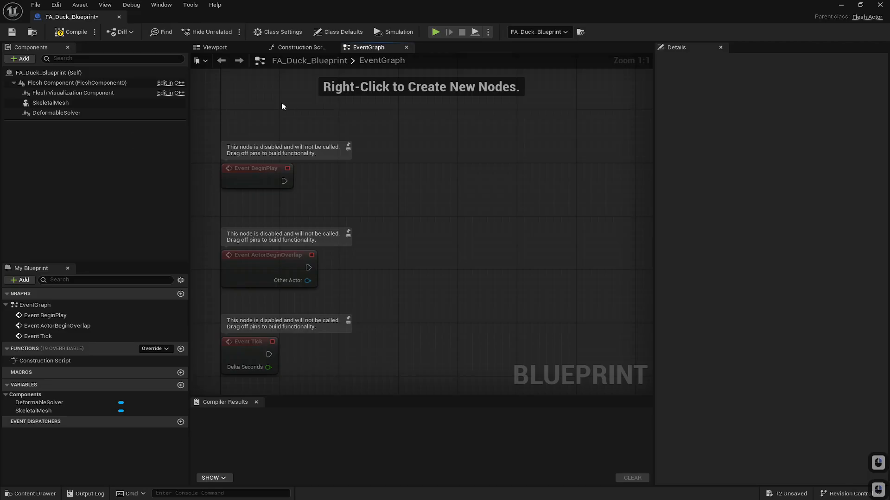
drag(284, 182, 446, 171)
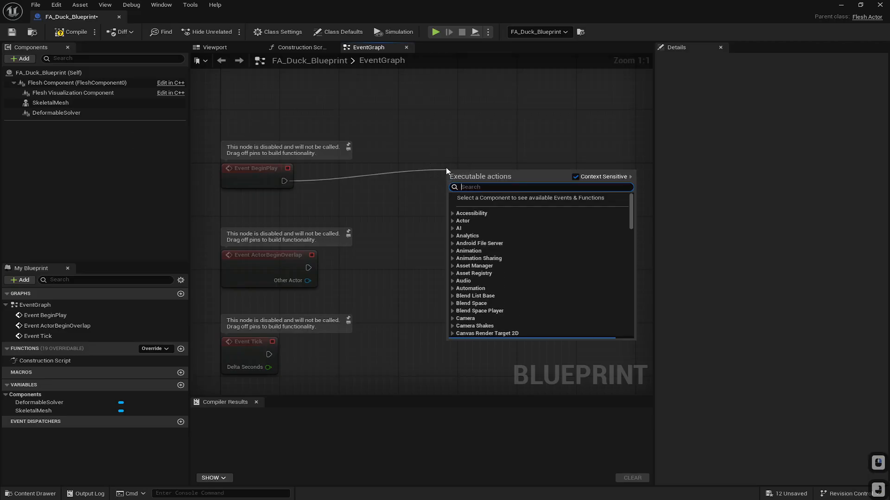
text(enab)
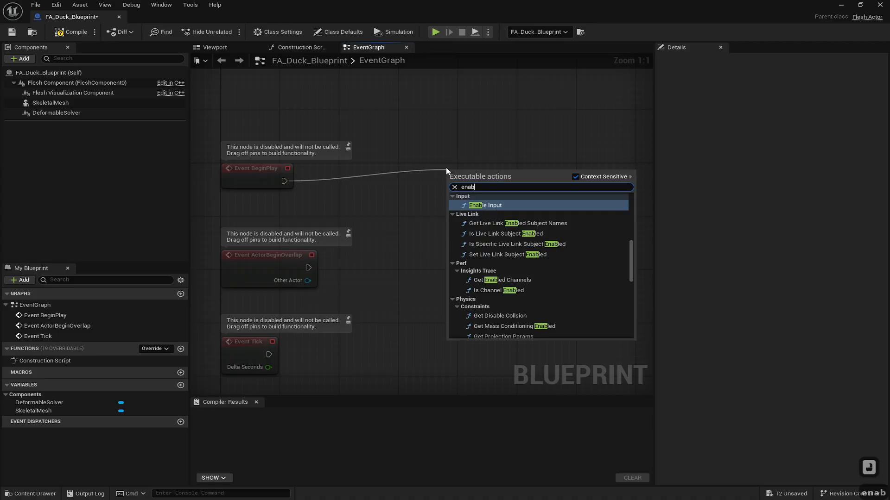
text(le si)
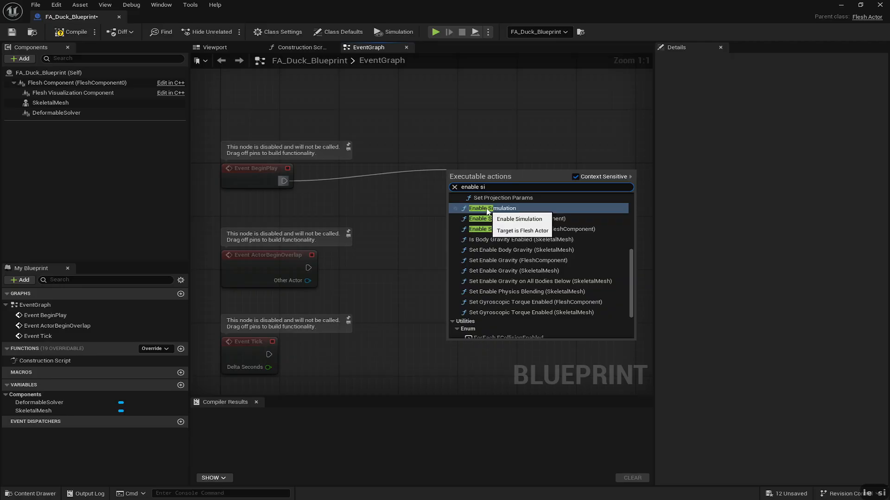
click(468, 219)
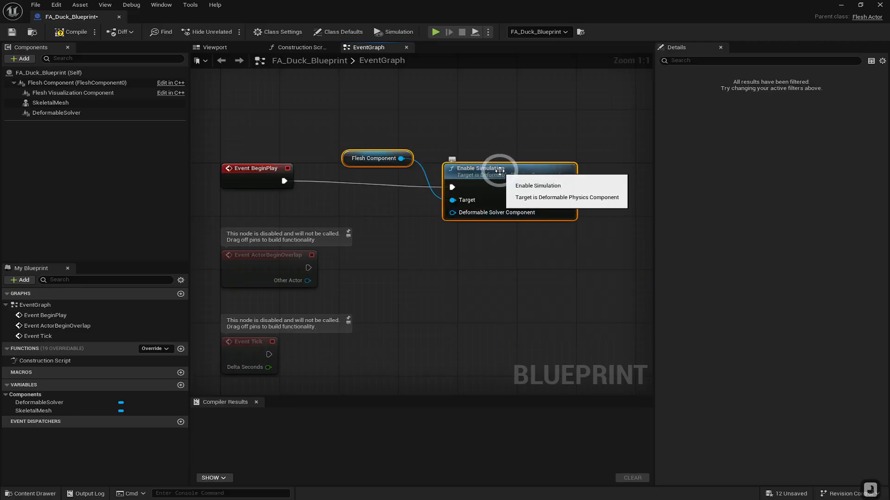
- Connect the DeformableSolver component to the Enable Simulation node's Deformable Solver Component input
drag(499, 171, 507, 144)
click(470, 218)
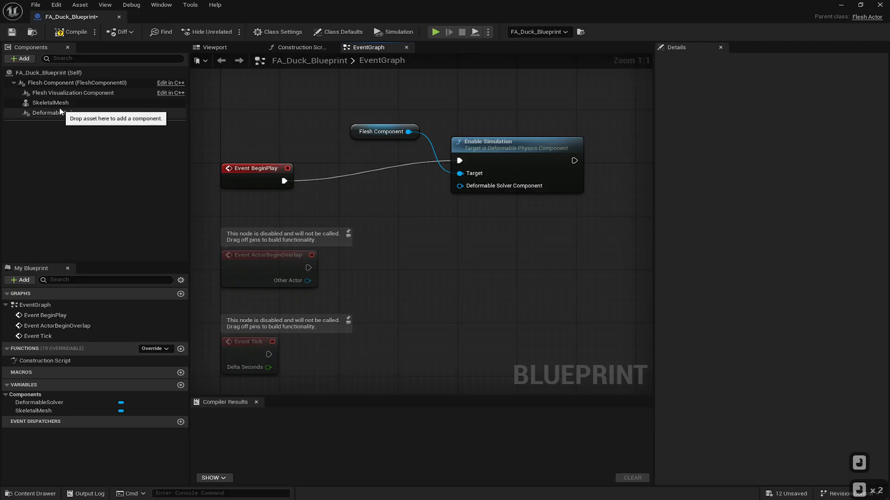
drag(53, 112, 375, 211)
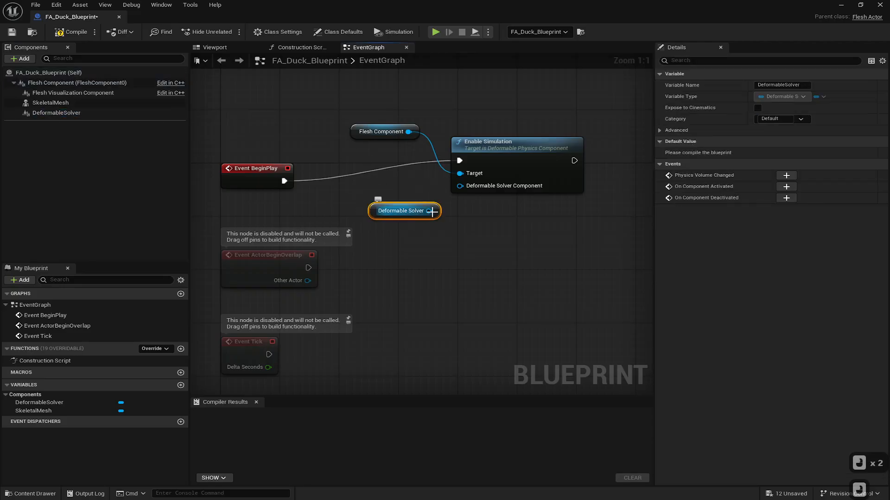
drag(432, 212, 461, 186)
click(418, 216)
right_drag(513, 230, 396, 230)
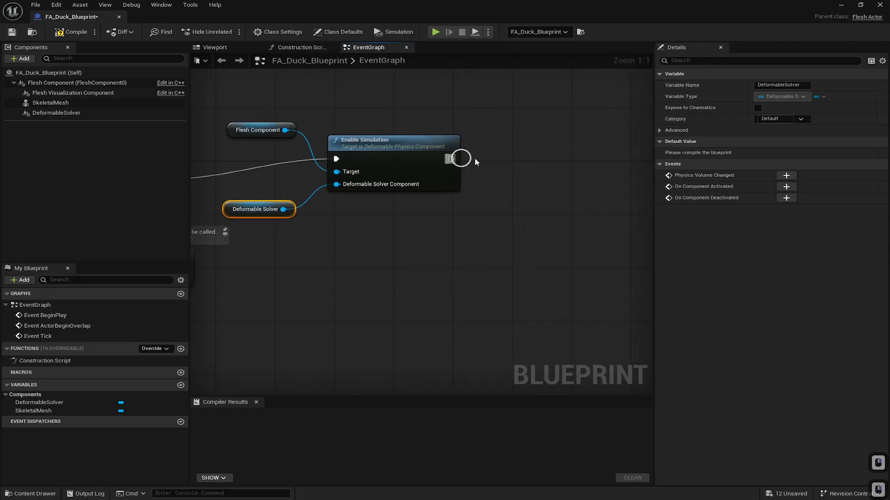
- Add a Cast To OptimusDeformer node after the Enable Simulation node's execution output
drag(476, 162, 520, 152)
text(cast)
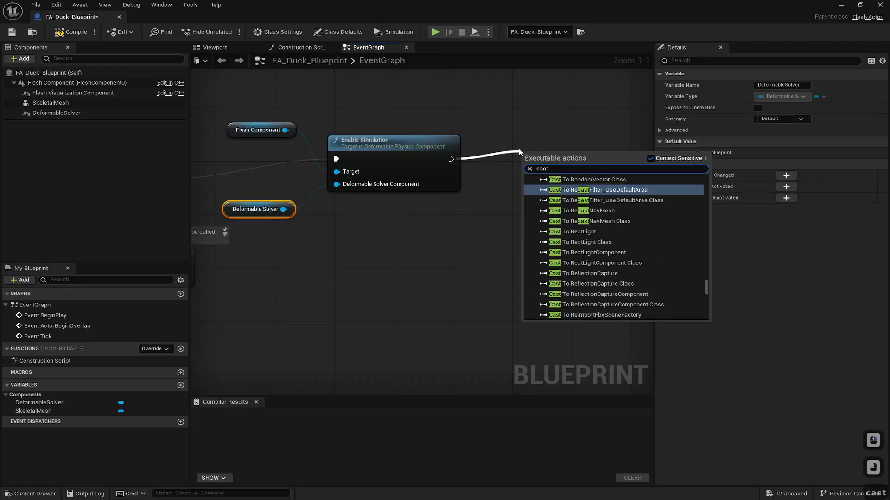
text( to)
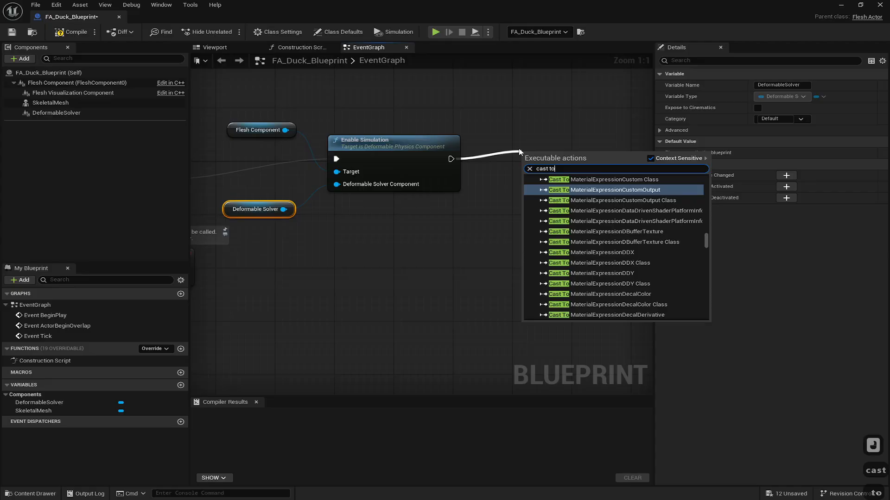
text( optim)
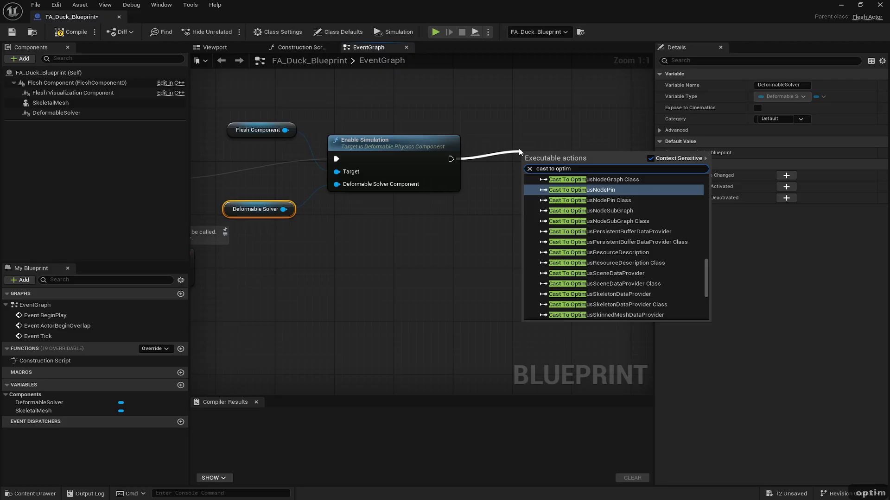
text(usde)
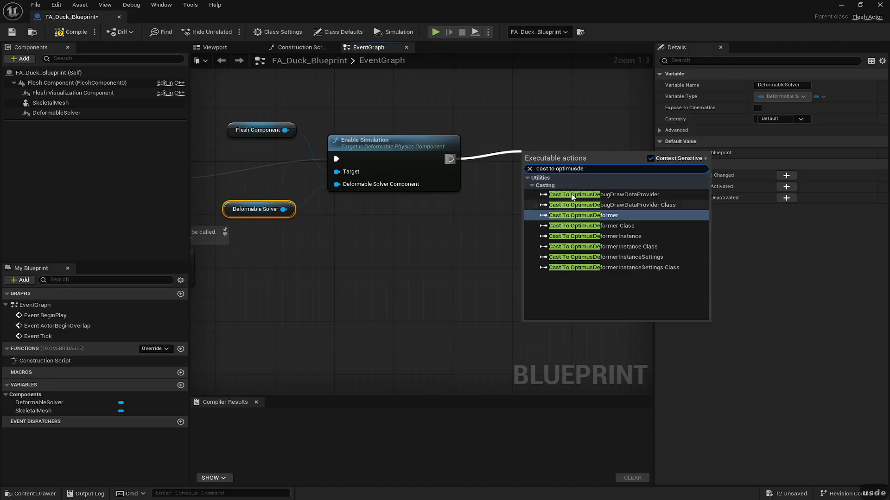
click(580, 216)
- Add a SkeletalMesh reference with a Get Skeletal Mesh node and wire it into the cast's Object input
click(570, 147)
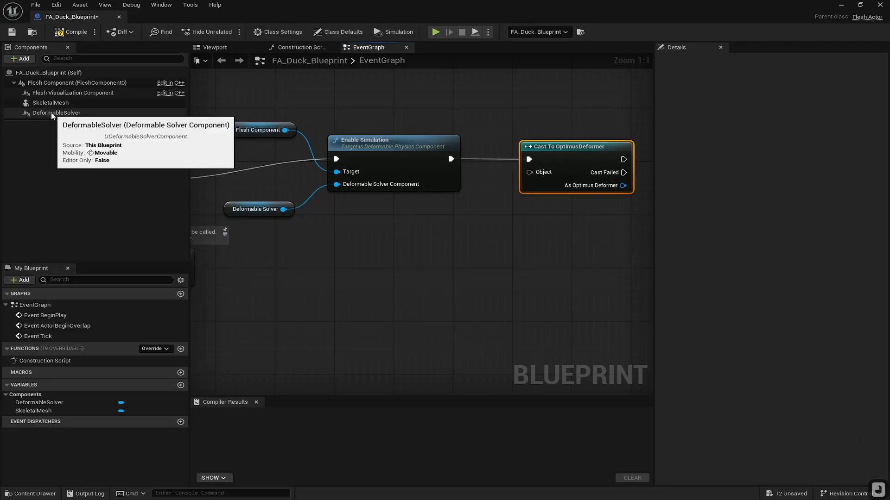
drag(51, 103, 461, 232)
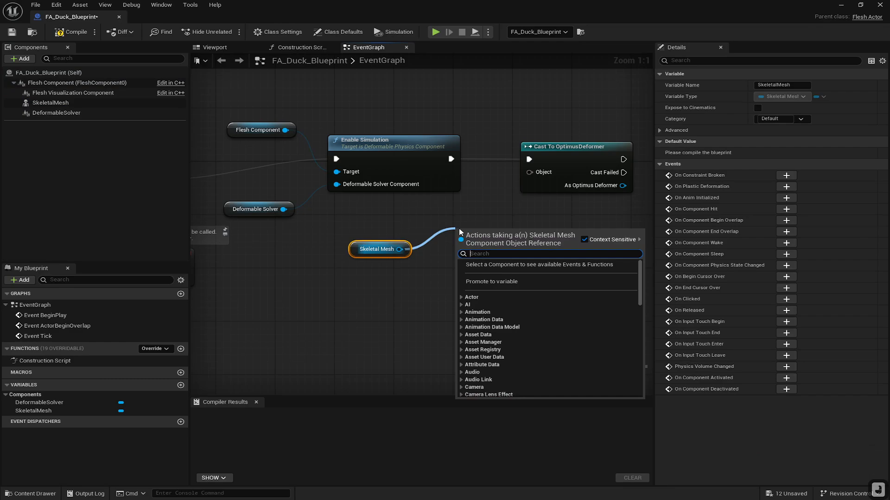
text(get)
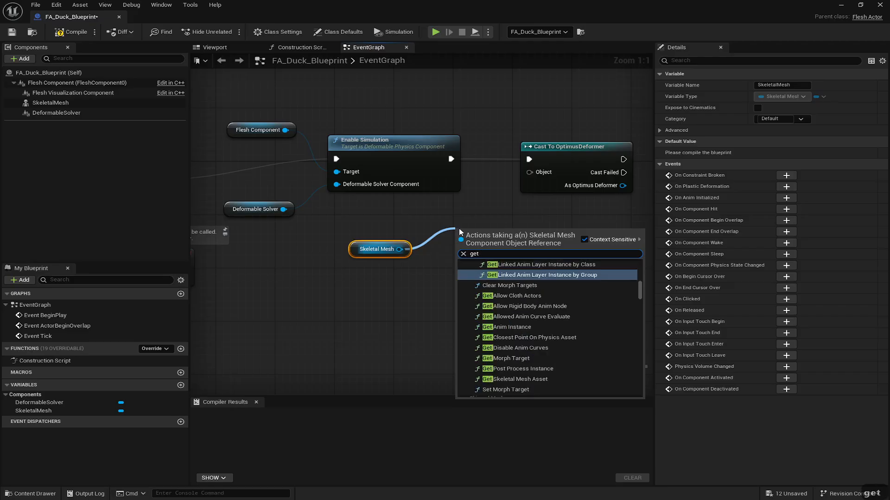
text( me)
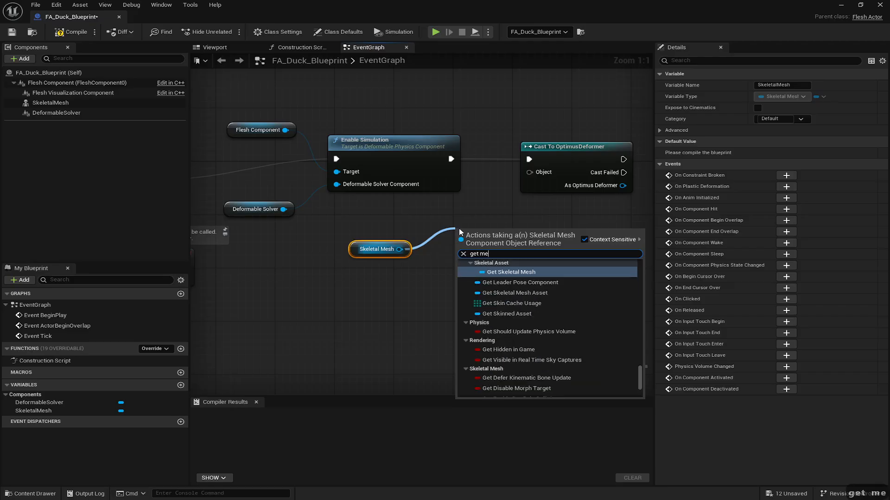
click(519, 273)
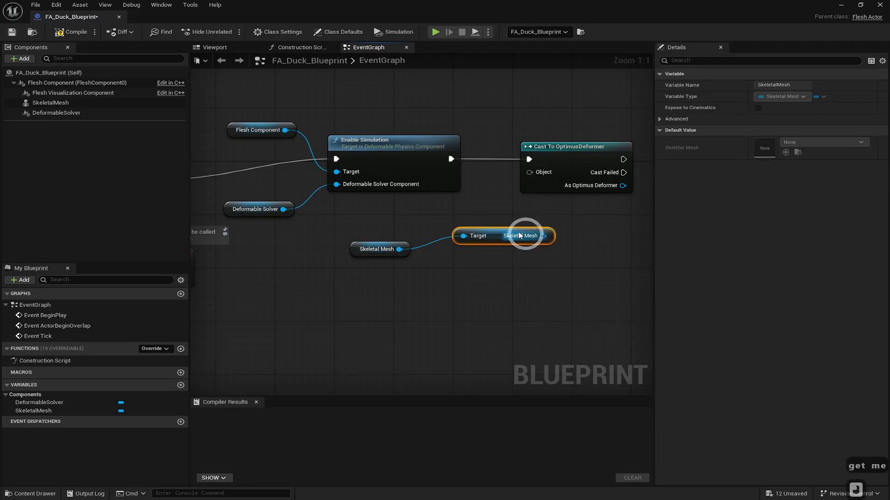
drag(500, 238, 493, 238)
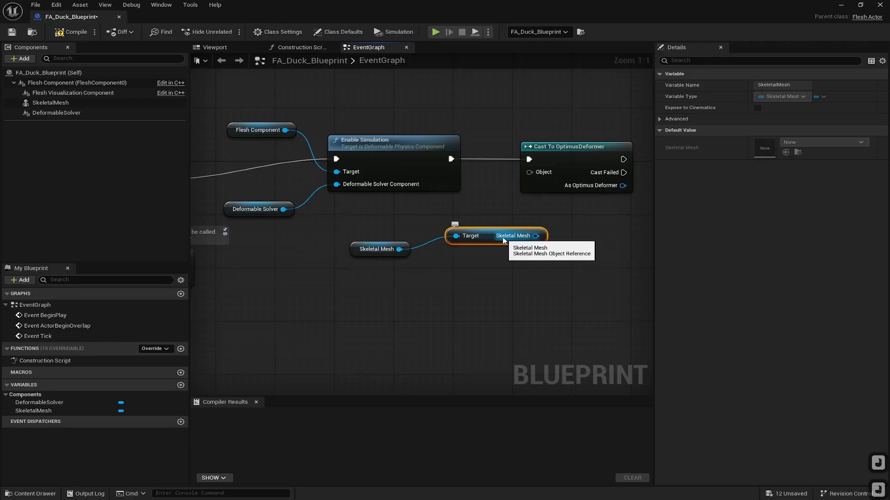
drag(540, 241, 529, 172)
drag(506, 239, 500, 239)
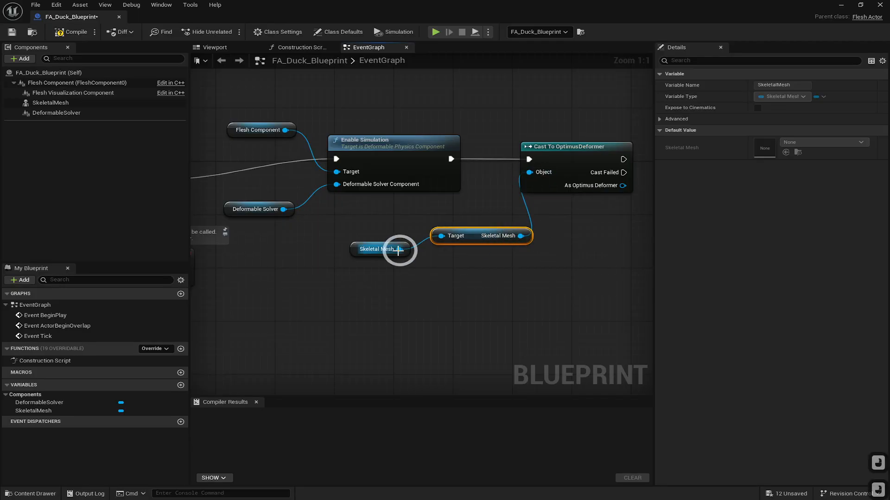
drag(380, 249, 351, 250)
drag(478, 236, 440, 232)
click(439, 297)
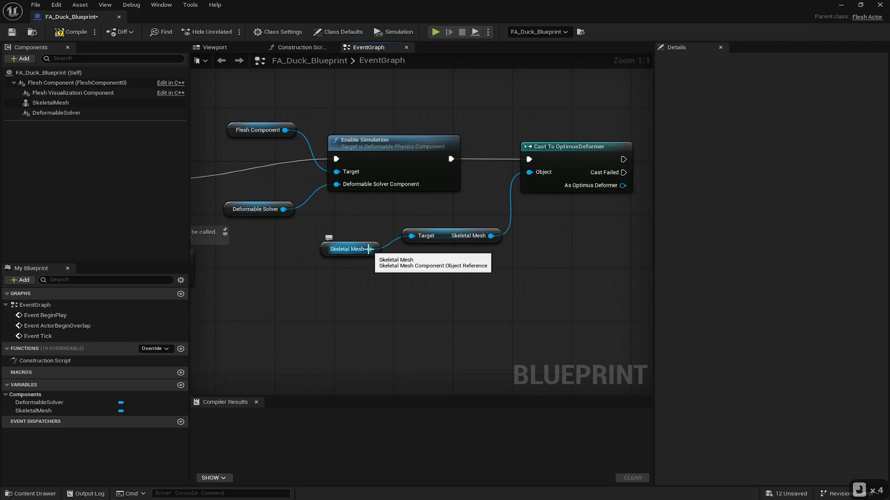
- Replace the Get Skeletal Mesh node with a Get Mesh Deformer node from SkeletalMesh and connect it to the cast's Object input
drag(369, 249, 487, 289)
text(get mesh)
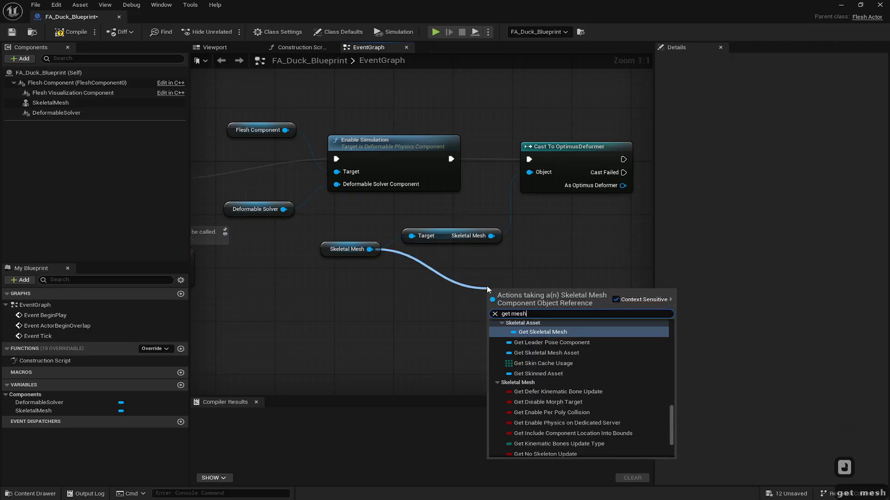
text( de)
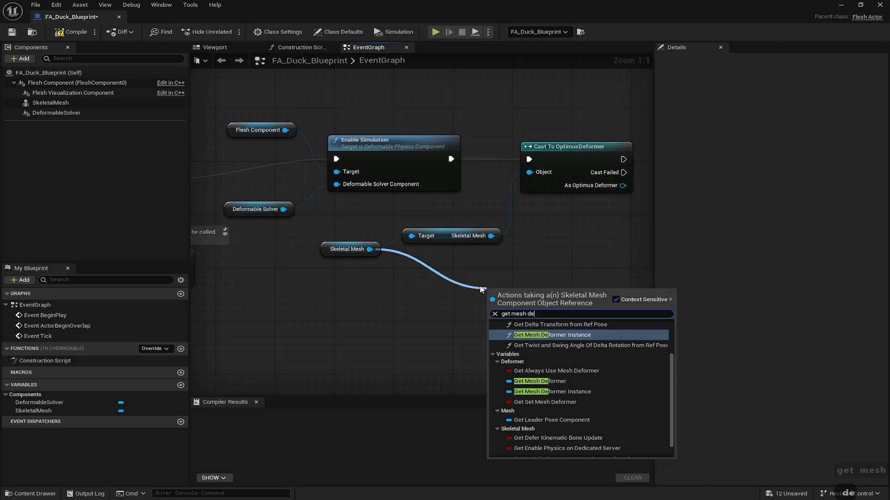
click(525, 382)
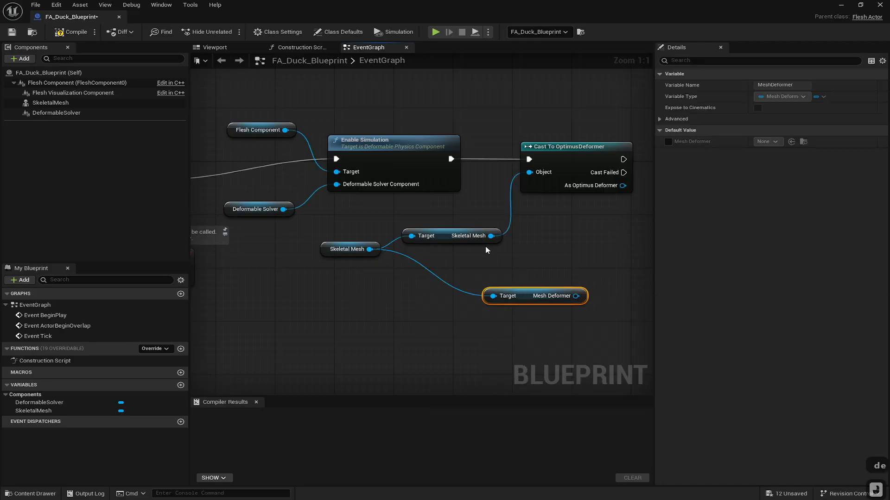
click(465, 240)
key(Delete)
drag(531, 294, 529, 172)
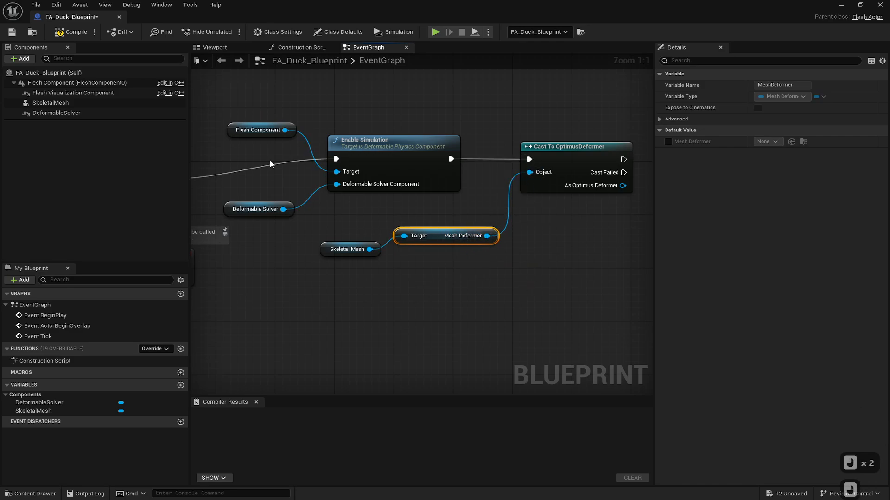
- Compile and save the blueprint, then close the blueprint editor
click(72, 31)
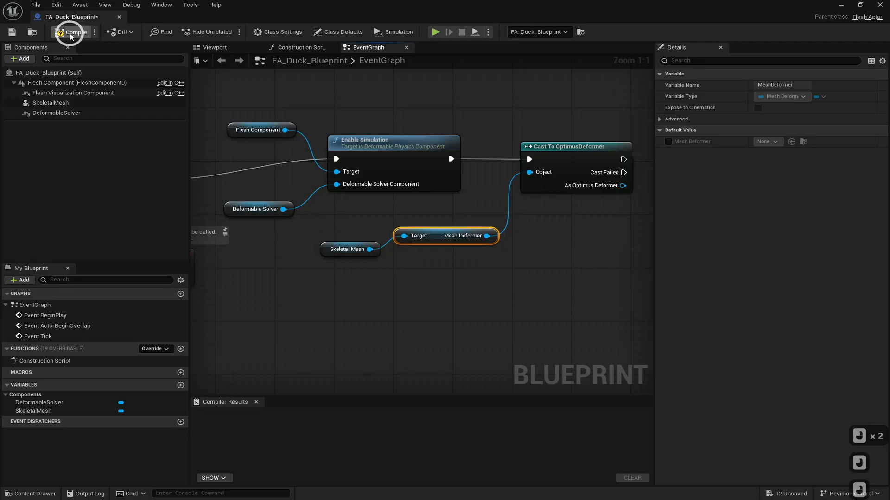
click(12, 36)
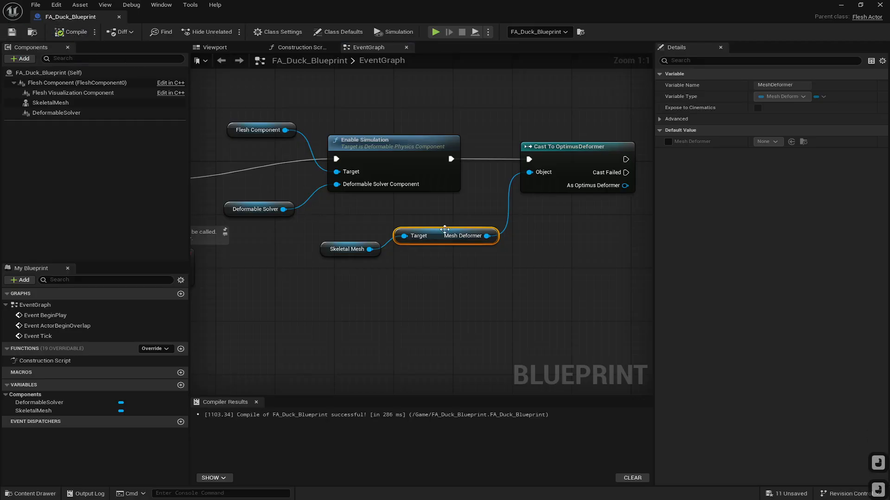
click(119, 18)
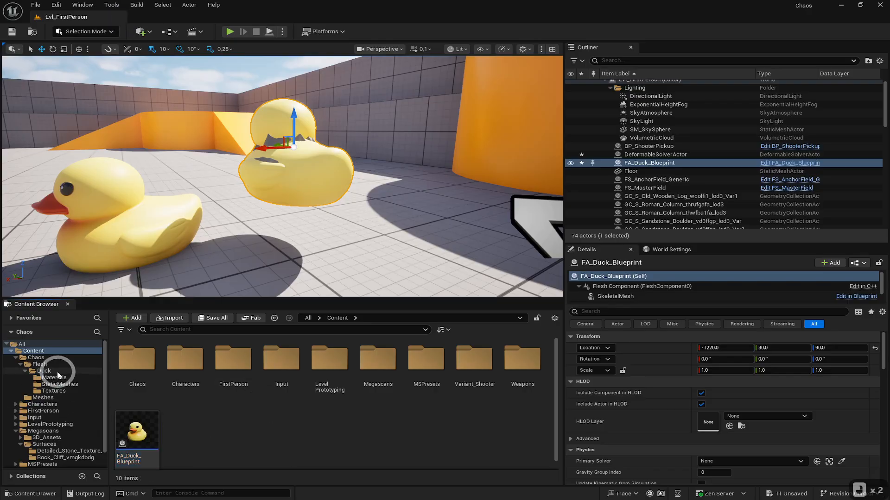
- Open the FA_Duck flesh asset from the Duck StaticMeshes folder in its Dataflow editor
click(59, 384)
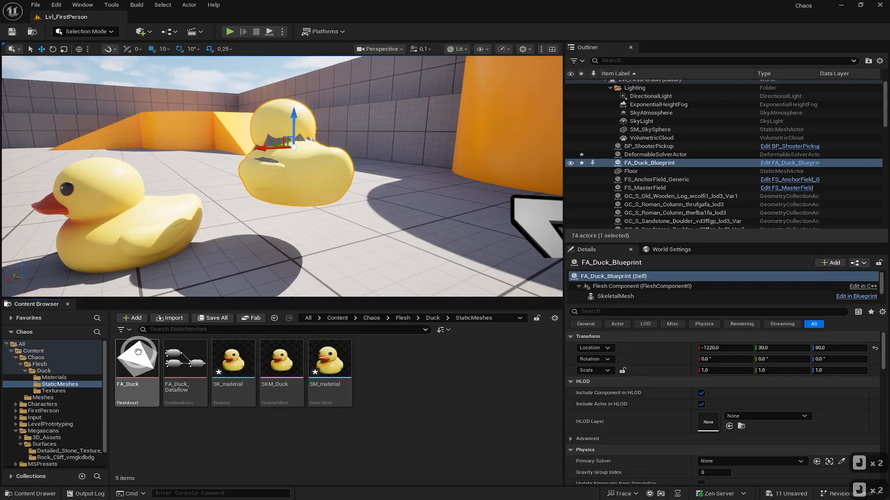
click(135, 357)
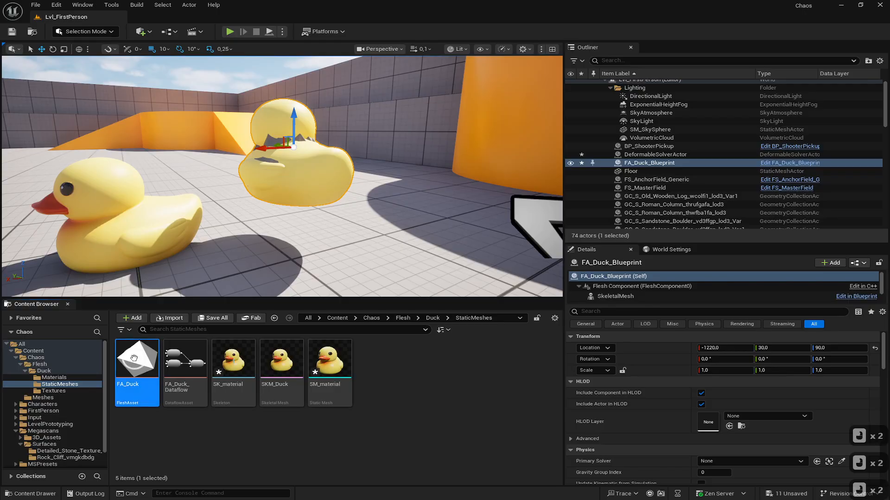
double_click(134, 359)
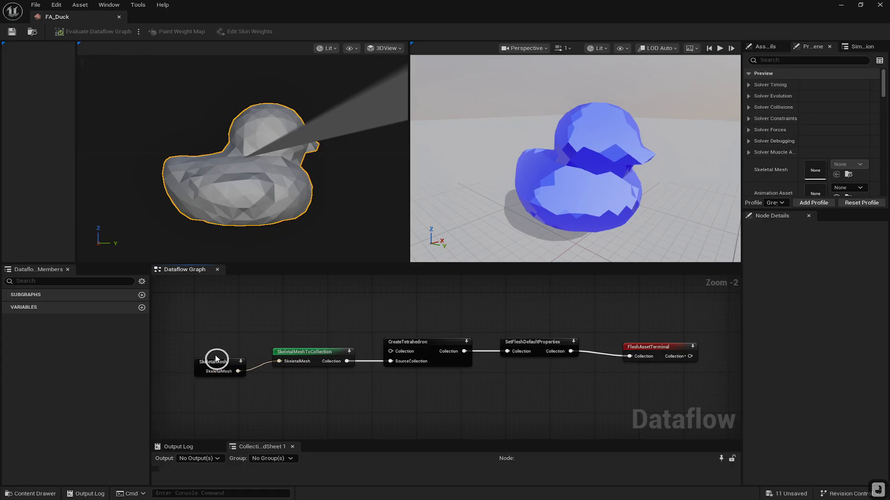
drag(215, 358, 209, 349)
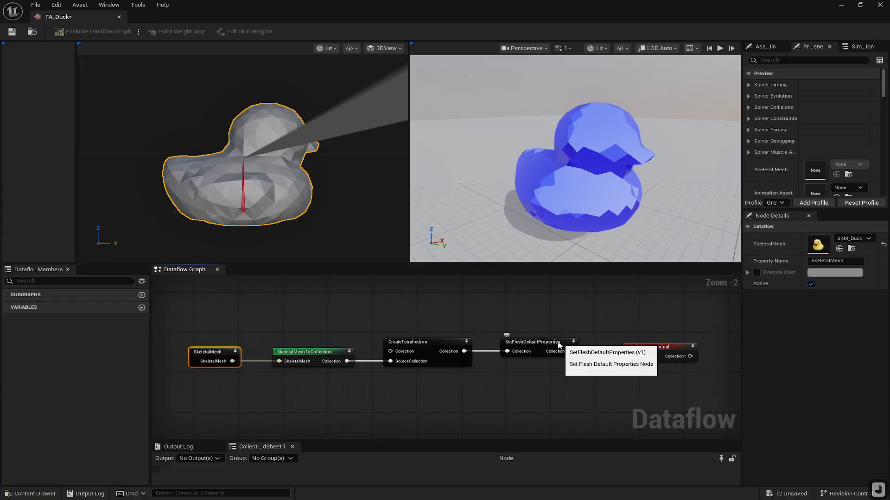
drag(633, 346, 670, 338)
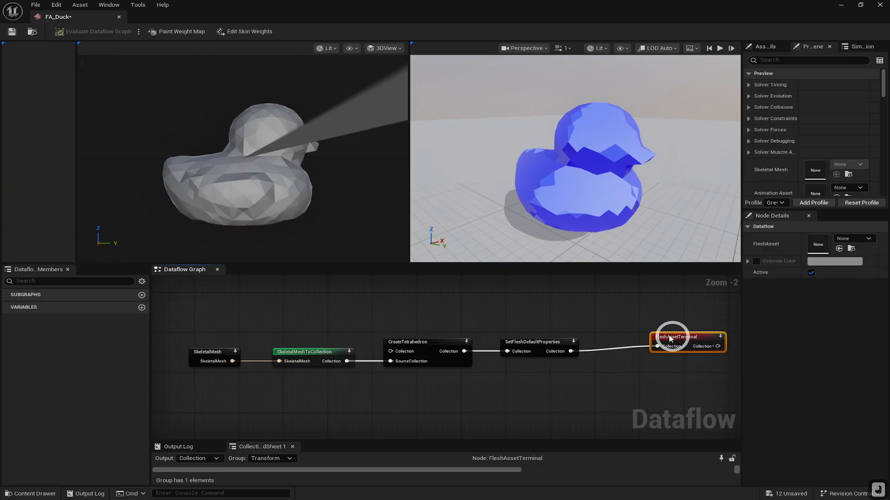
- Add a GenerateSurfaceBindings node from the SetFleshDefaultProperties node's Collection output
alt+click(571, 352)
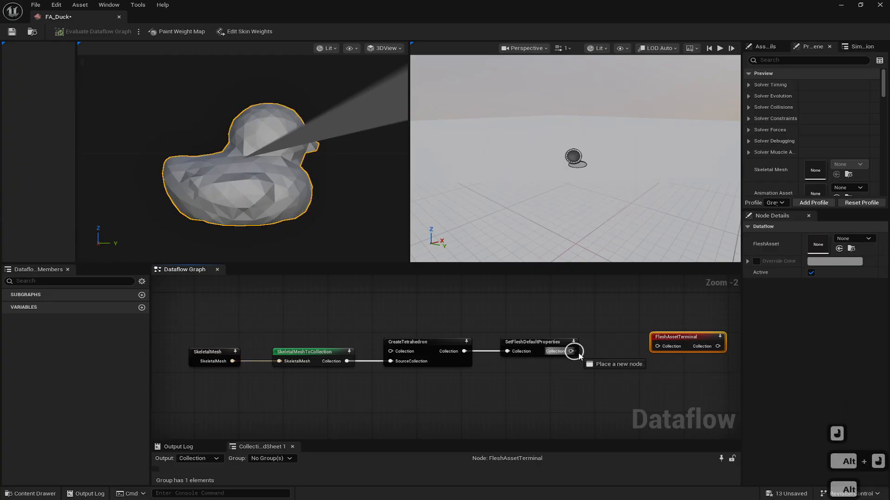
drag(571, 351, 611, 368)
text(gene)
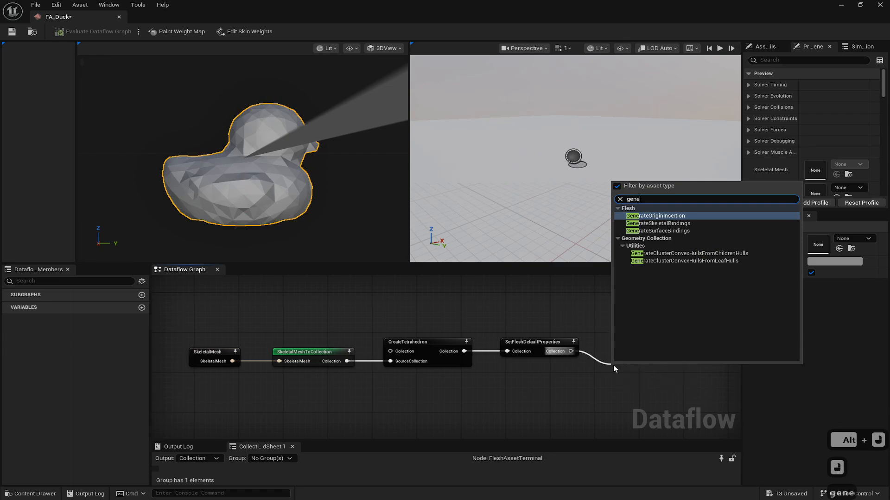
click(645, 231)
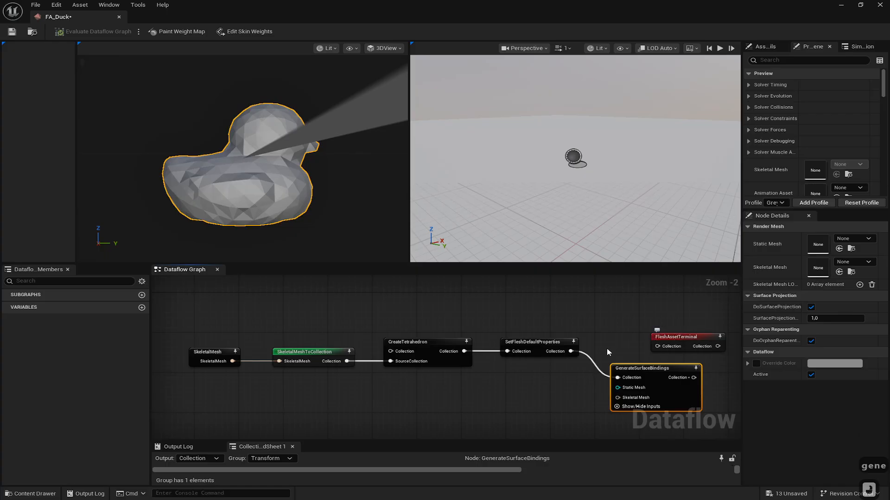
- Wire GenerateSurfaceBindings into FleshAssetTerminal and feed the SkeletalMesh node into its Skeletal Mesh input
right_drag(669, 352, 548, 304)
drag(552, 291, 658, 302)
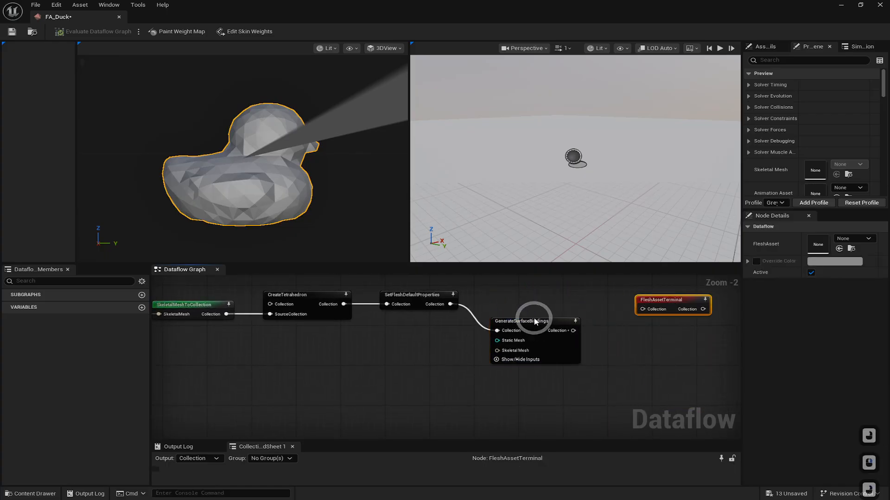
drag(533, 318, 543, 305)
click(668, 301)
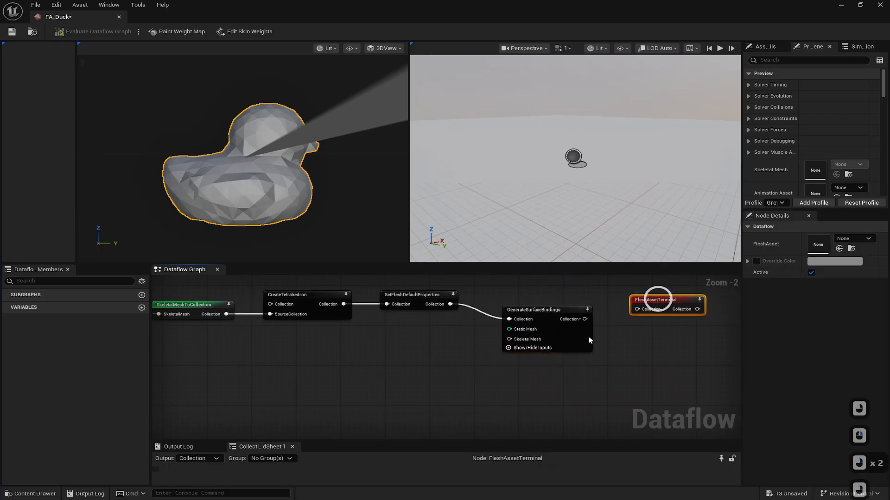
right_drag(411, 387, 512, 388)
drag(218, 316, 611, 340)
drag(621, 310, 684, 313)
drag(623, 303, 606, 298)
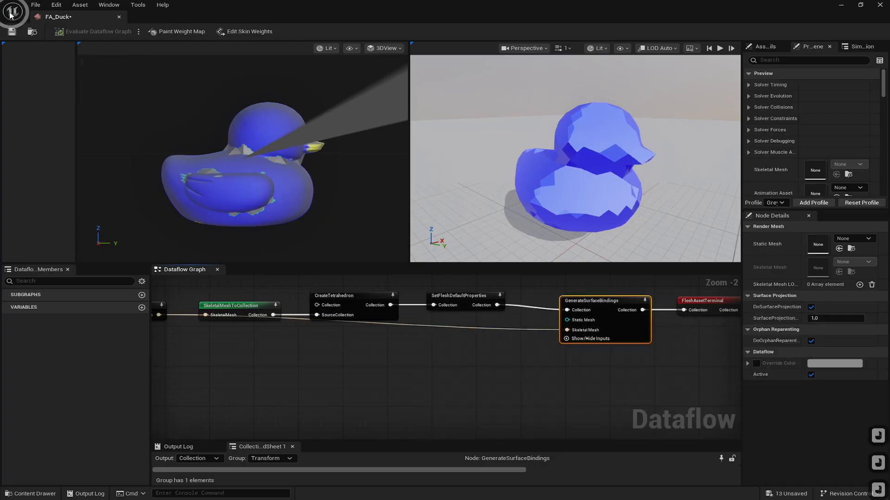
- Close the flesh asset editor and briefly play the level, then stop it
click(880, 5)
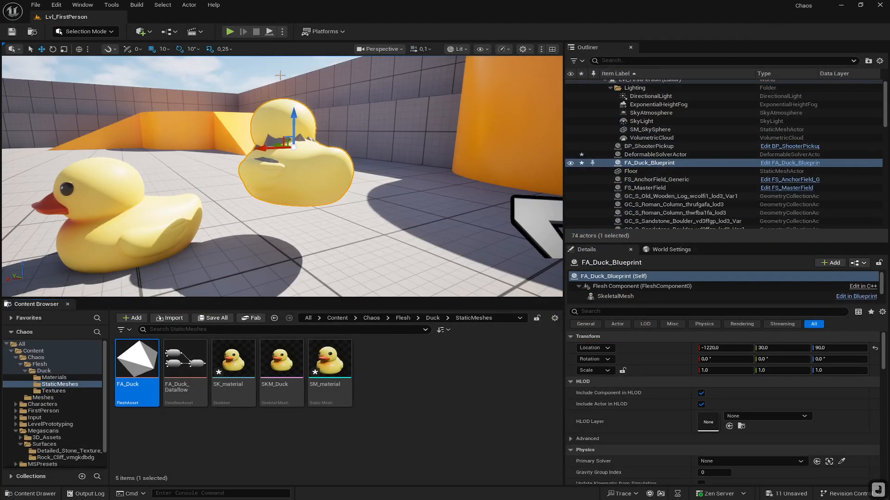
click(230, 32)
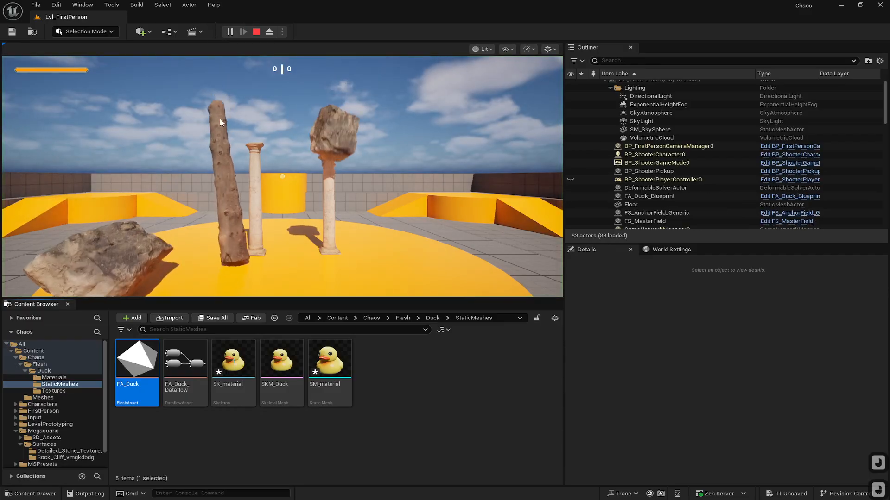
click(256, 31)
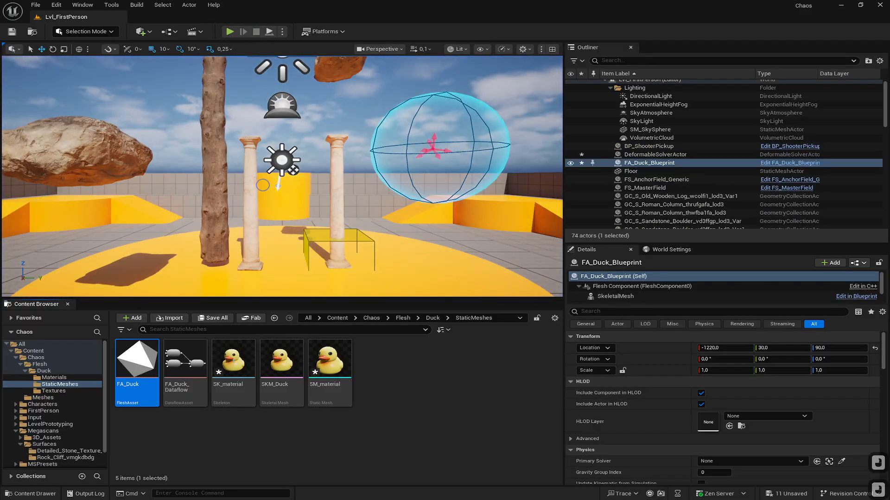
- Start Play again with the view framed on the ducks to test the flesh simulation
right_drag(225, 252, 361, 234)
key(w)
key(d)
key(d)
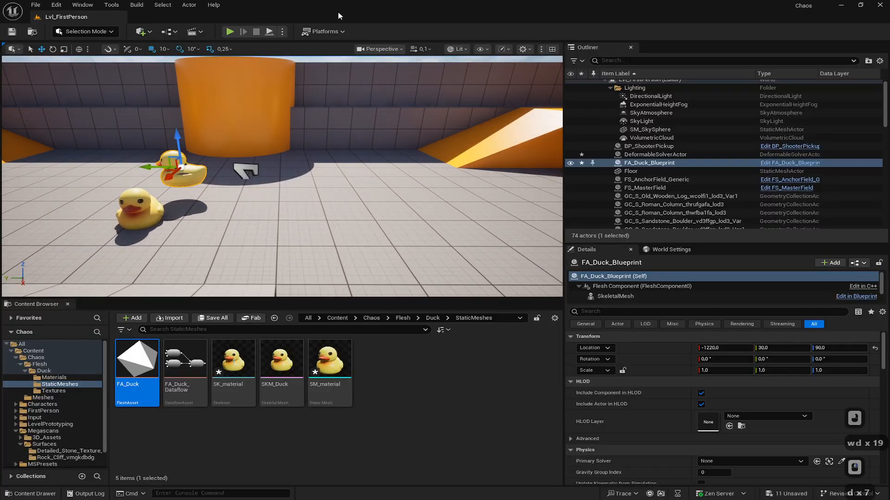
click(267, 32)
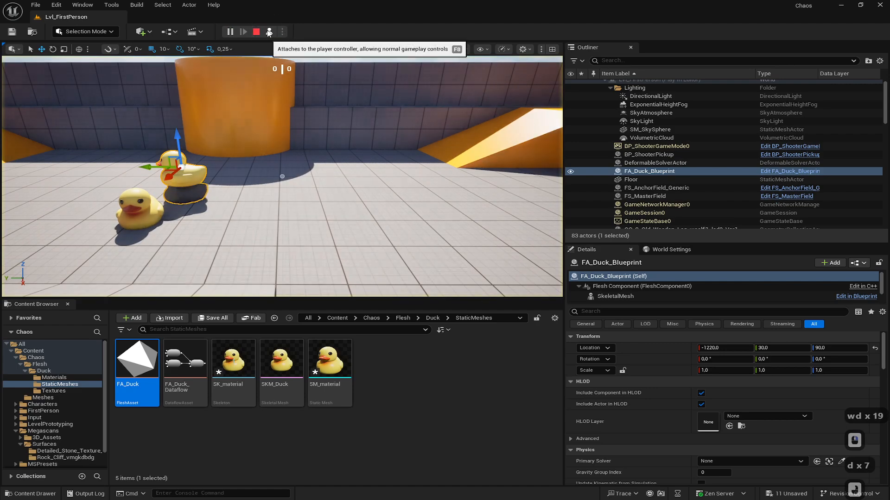
- Stop play, bring the view close to the flesh duck, then run Simulate and stop it
click(256, 32)
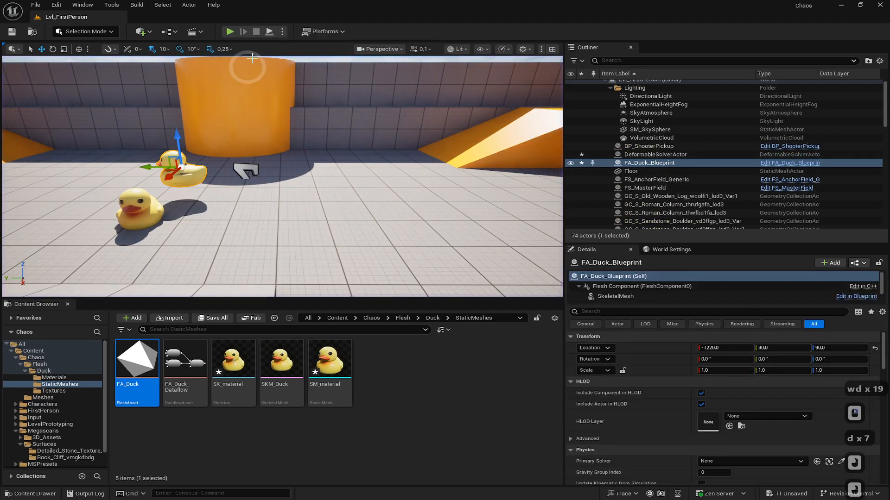
right_drag(243, 140, 209, 79)
key(w)
key(d)
key(d)
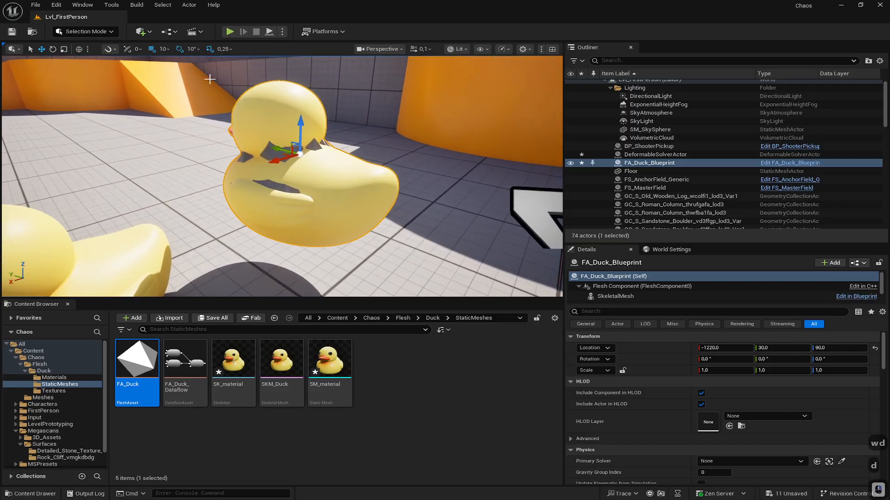
click(268, 31)
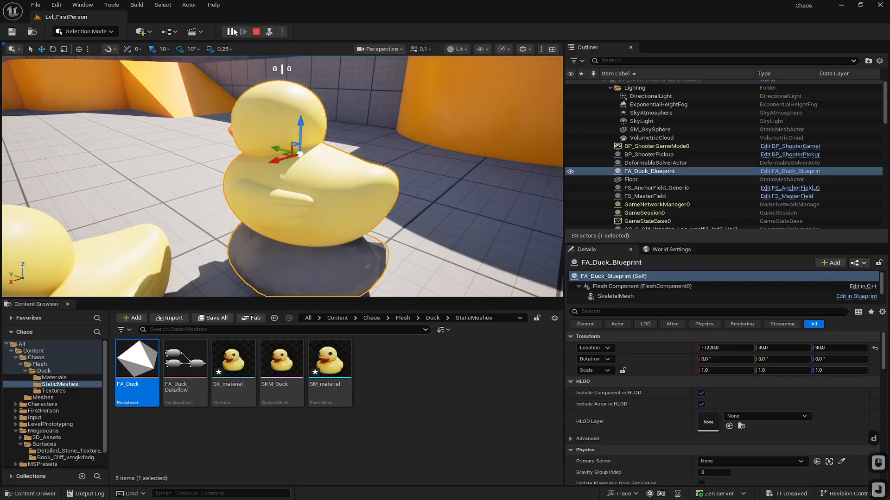
click(256, 31)
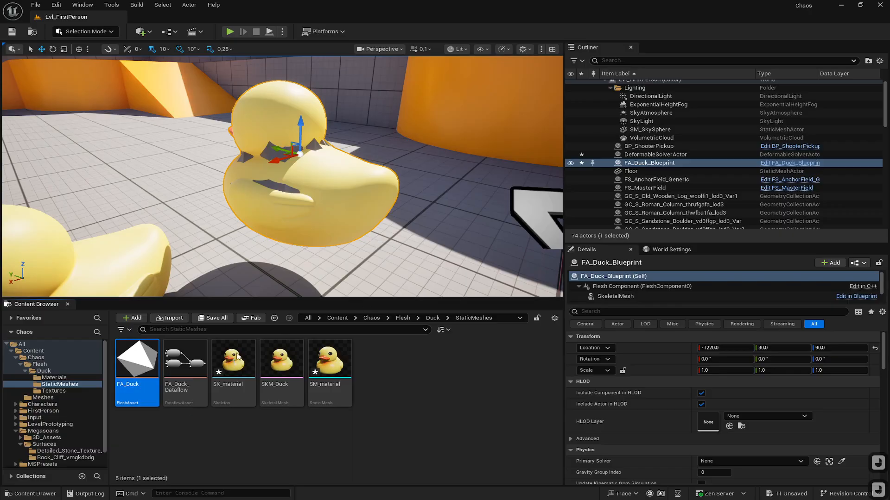
- Assign DG_FleshDeformer as the Mesh Deformer of the duck blueprint's SkeletalMesh component, then compile and close the blueprint
click(775, 165)
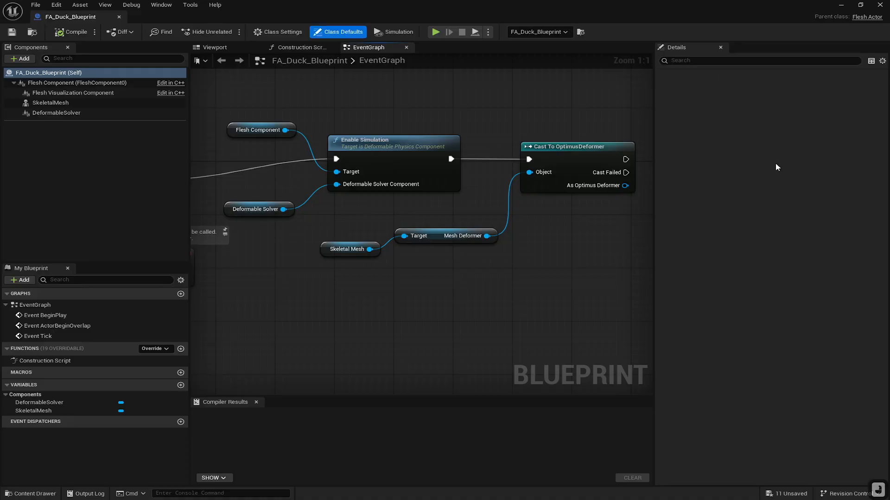
click(63, 104)
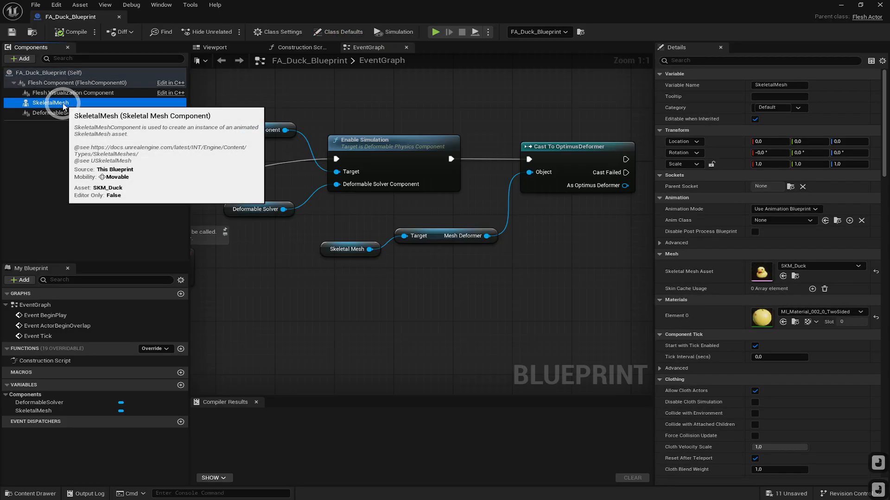
scroll(844, 339, down, 1)
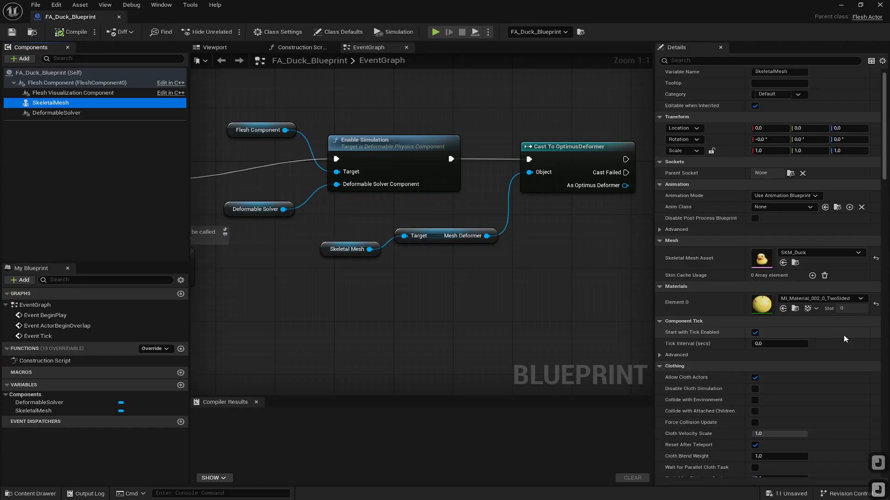
scroll(844, 333, down, 5)
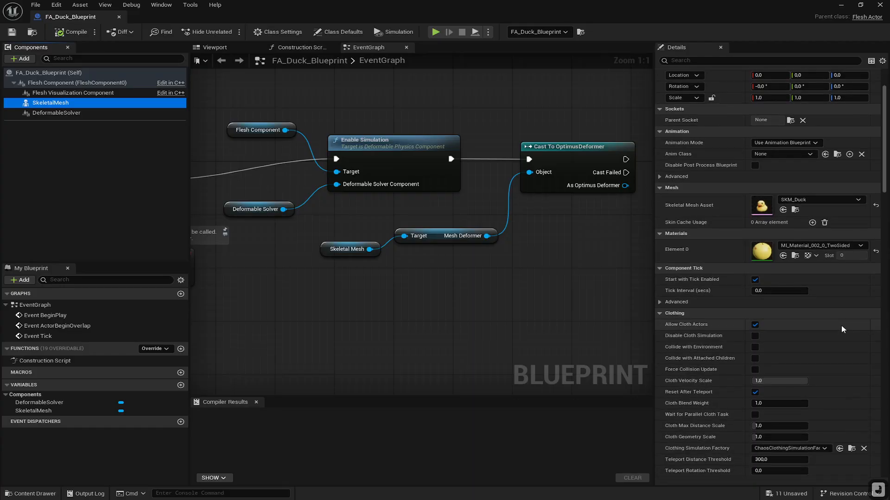
scroll(844, 325, down, 2)
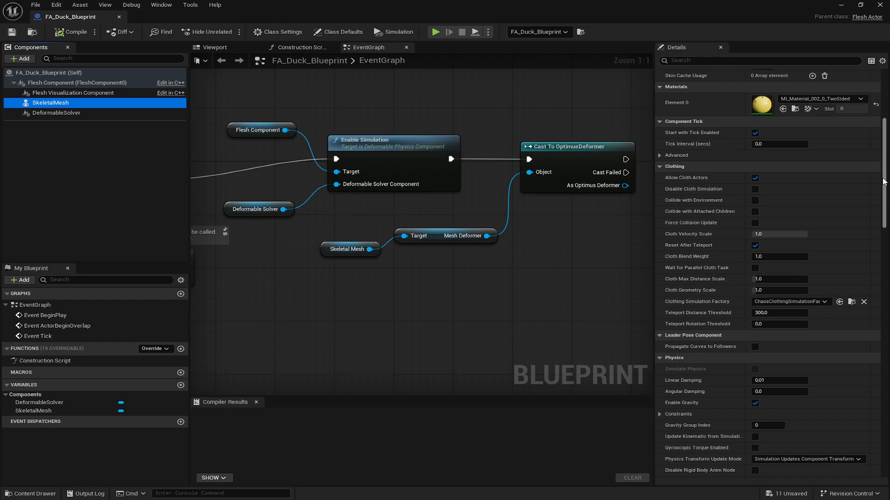
click(708, 61)
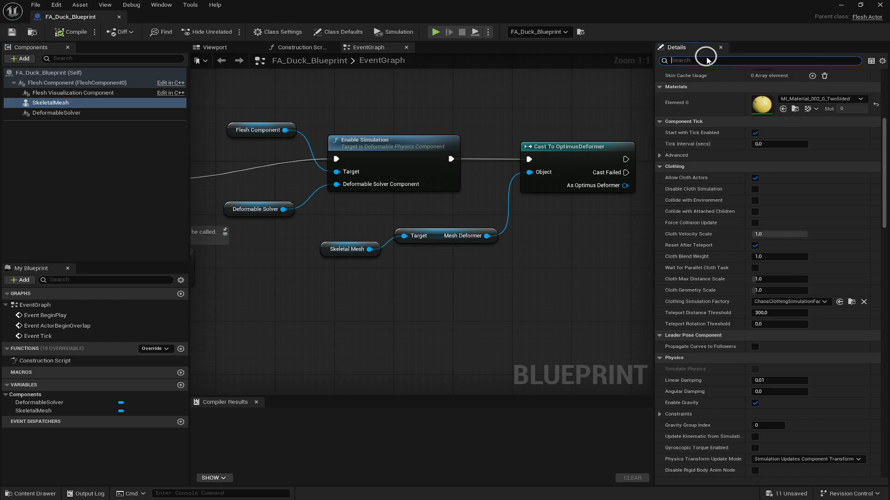
text(deform)
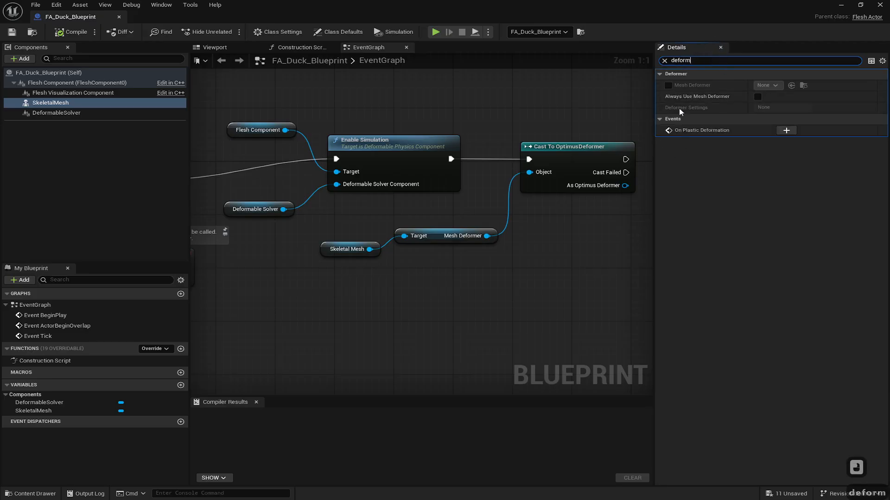
click(669, 85)
click(764, 85)
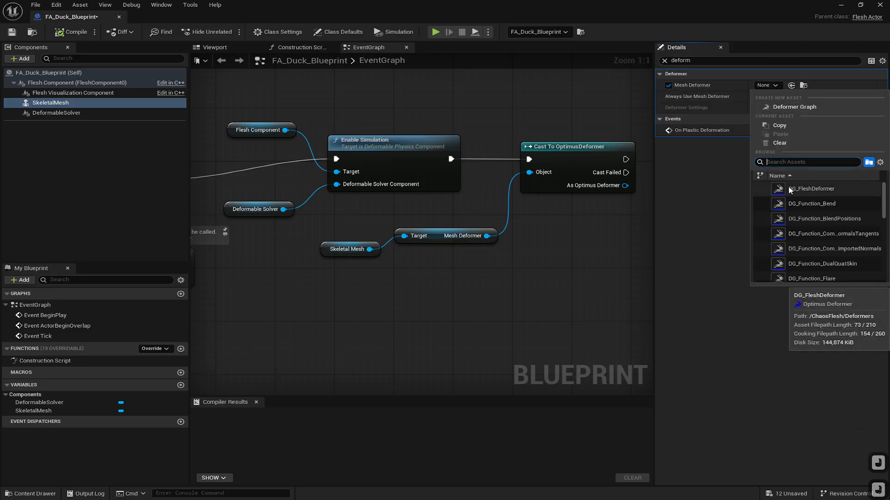
click(826, 189)
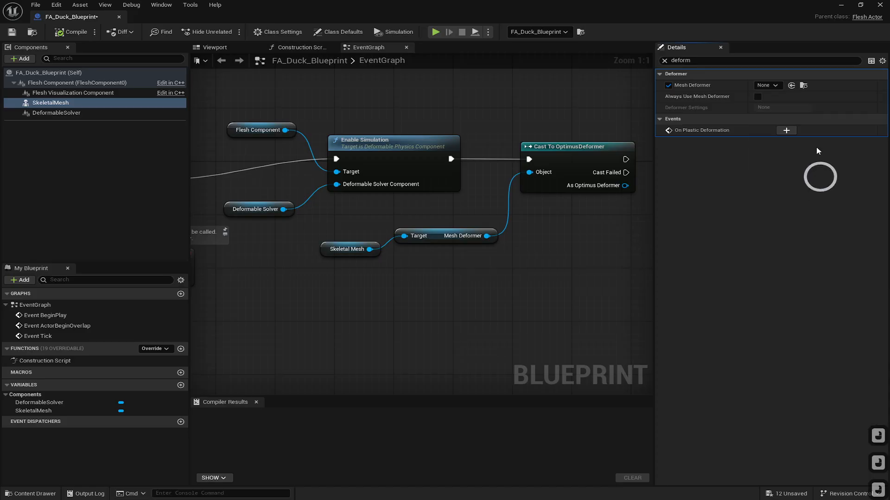
click(78, 32)
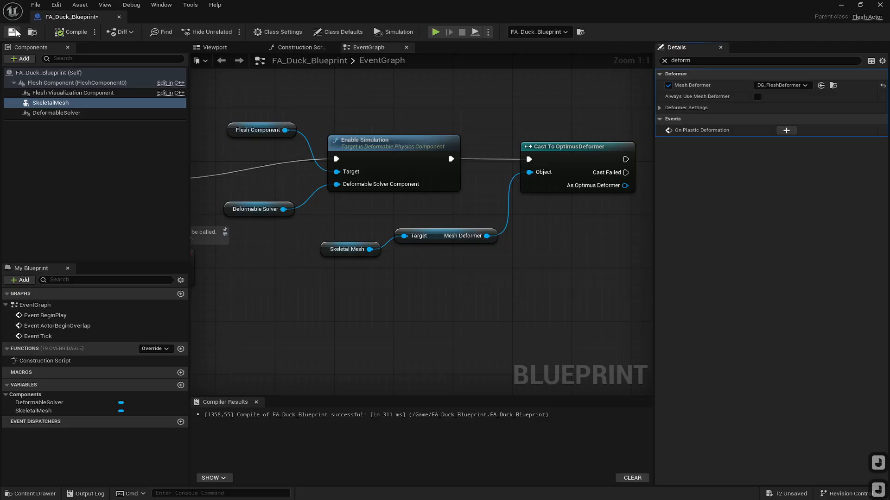
click(119, 16)
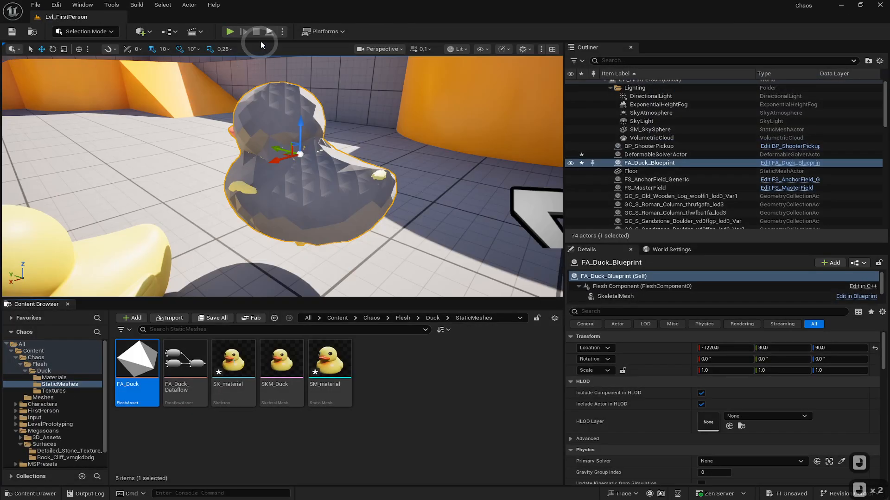
- Test the flesh duck with brief Play and Simulate sessions near the ducks, stopping each one
click(230, 31)
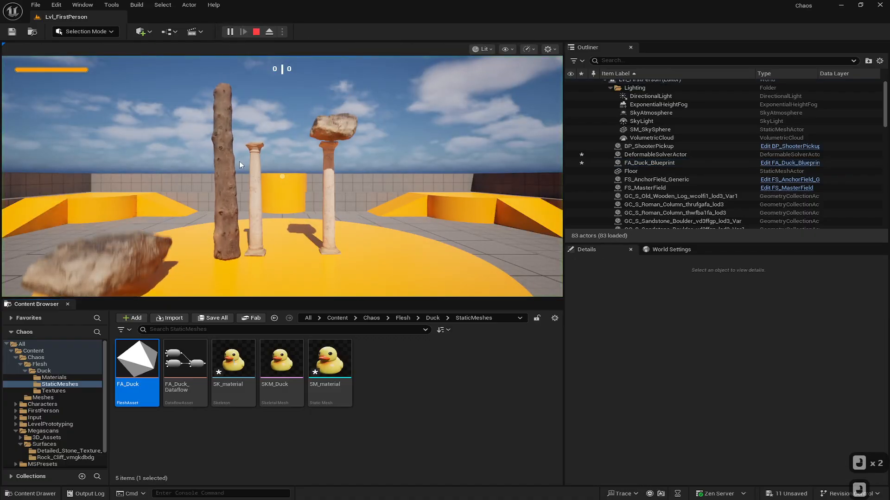
key(Escape)
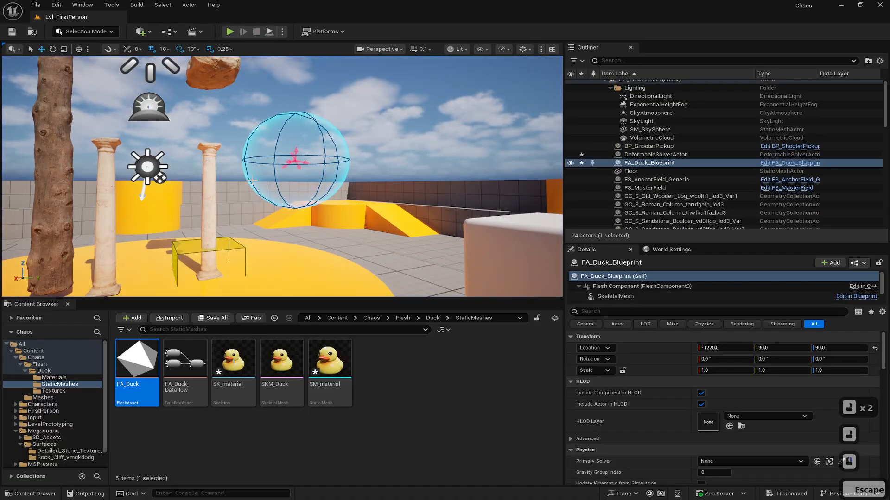
right_drag(253, 179, 714, 260)
key(w)
key(d)
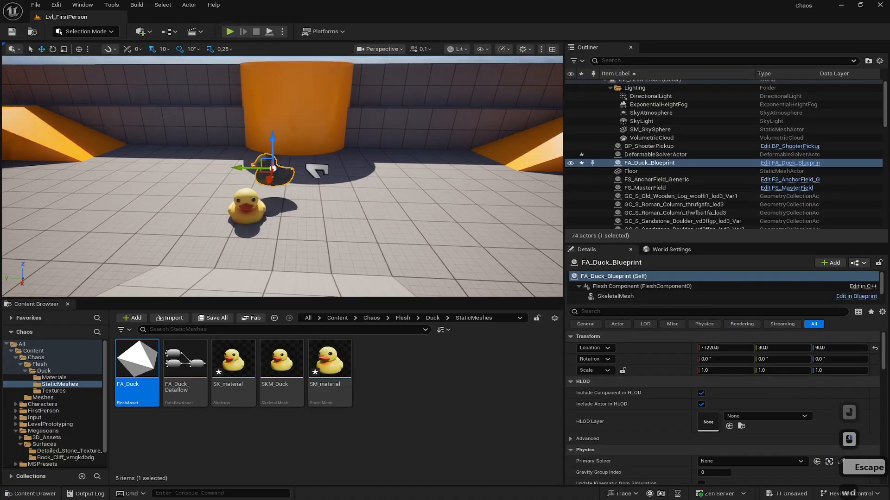
right_drag(282, 177, 223, 179)
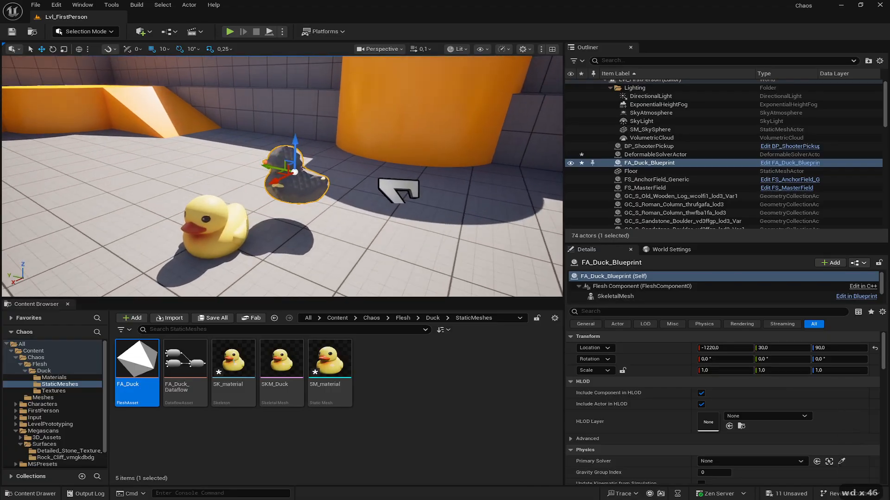
right_drag(271, 66, 271, 65)
click(270, 31)
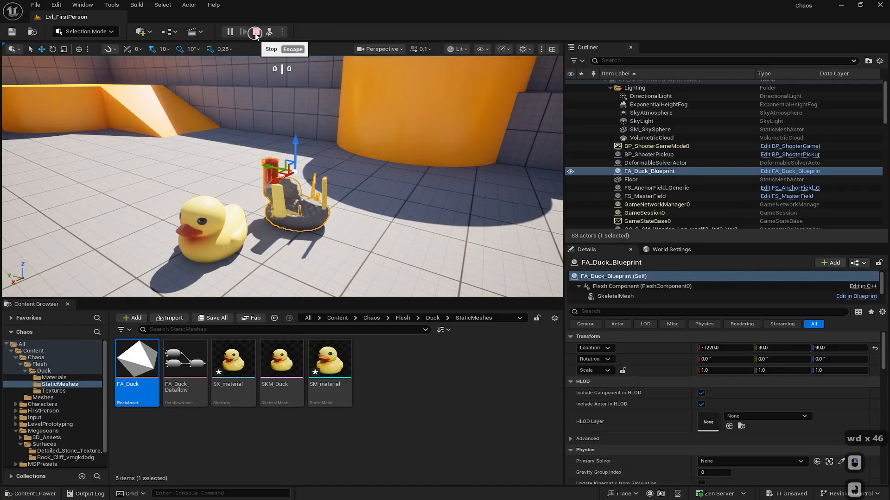
click(256, 31)
click(228, 32)
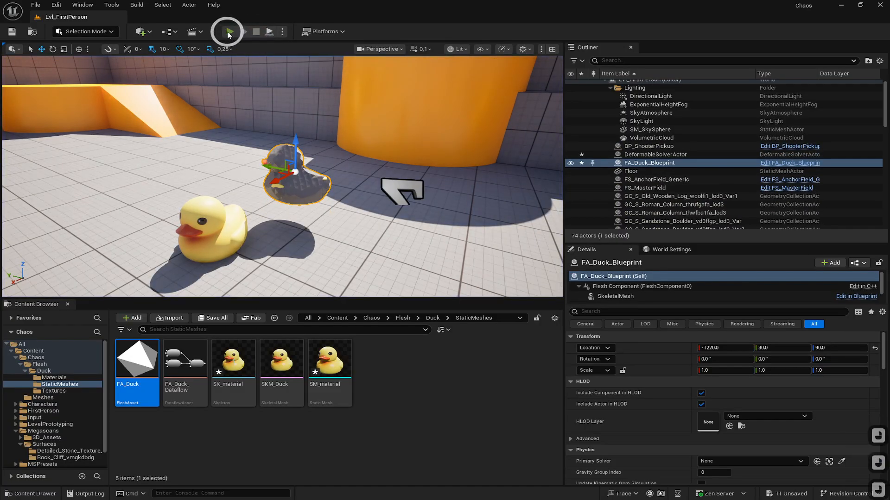
click(256, 31)
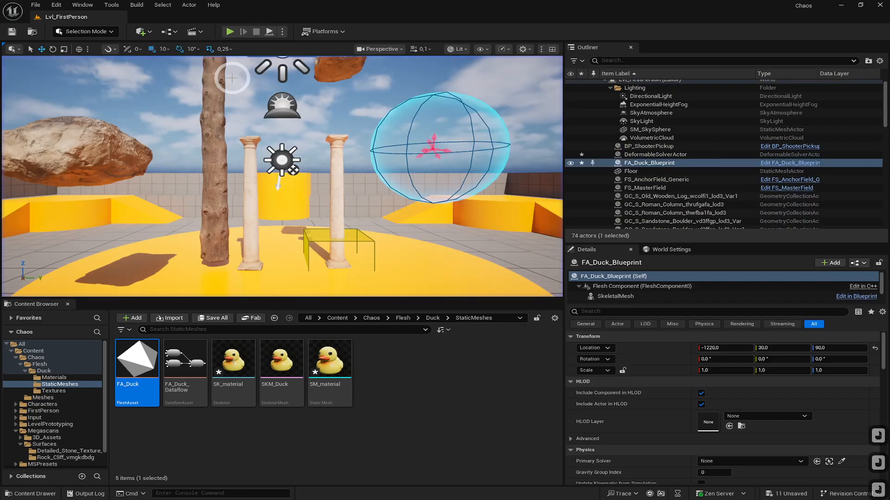
- Select the PlayerStart and rotate it about 90 degrees
key(Escape)
key(s)
key(a)
right_drag(241, 170, 240, 260)
click(369, 199)
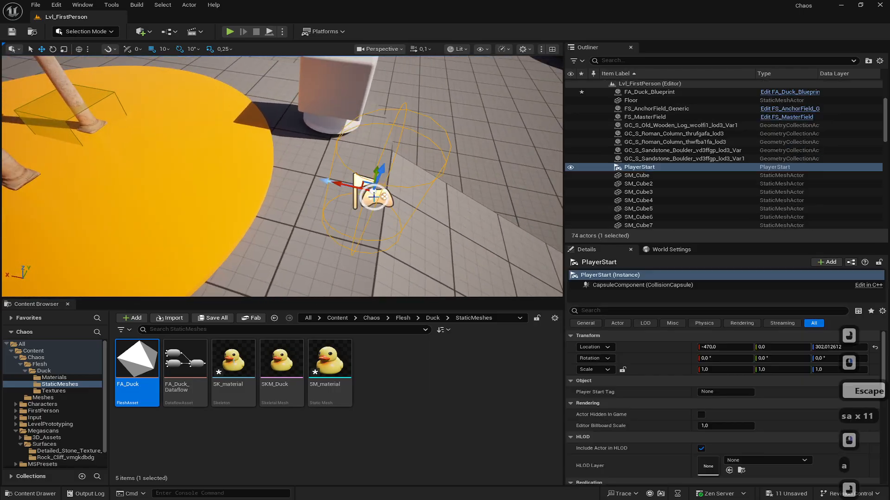
key(e)
drag(339, 217, 447, 214)
right_drag(343, 181, 473, 219)
drag(180, 205, 327, 199)
- Move the PlayerStart to sit beside the ducks
key(w)
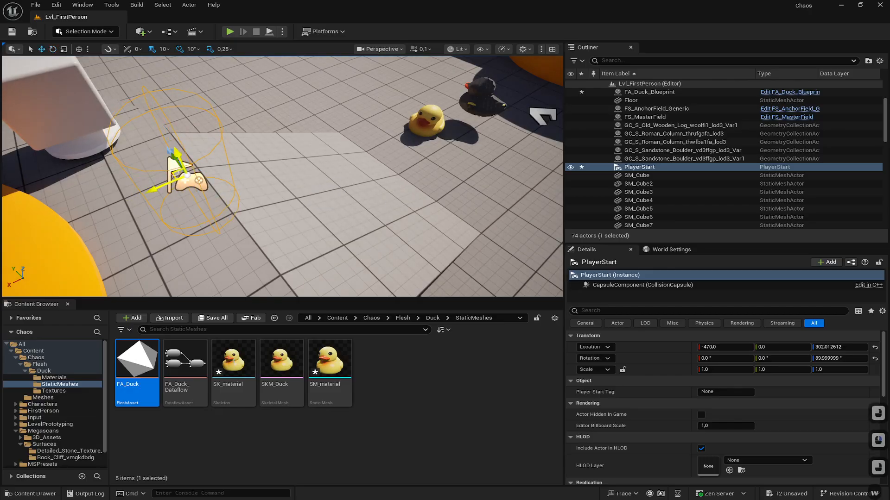
drag(185, 173, 569, 109)
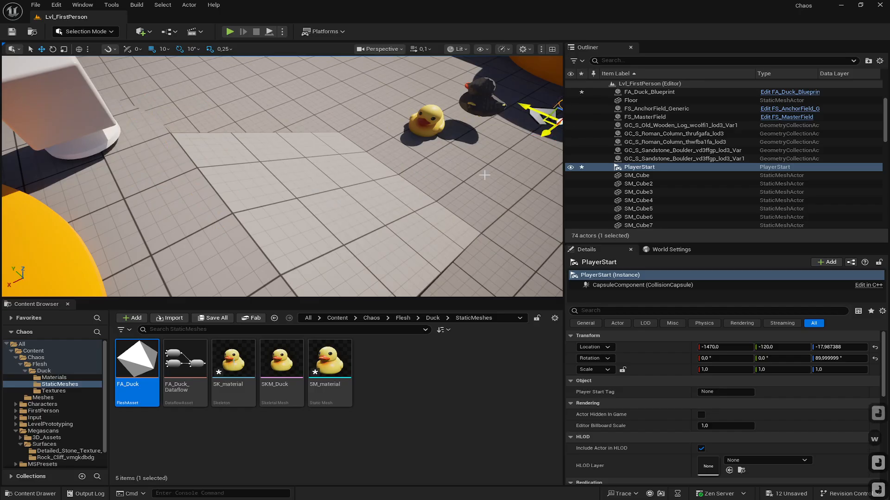
key(d)
right_drag(479, 181, 437, 172)
key(d)
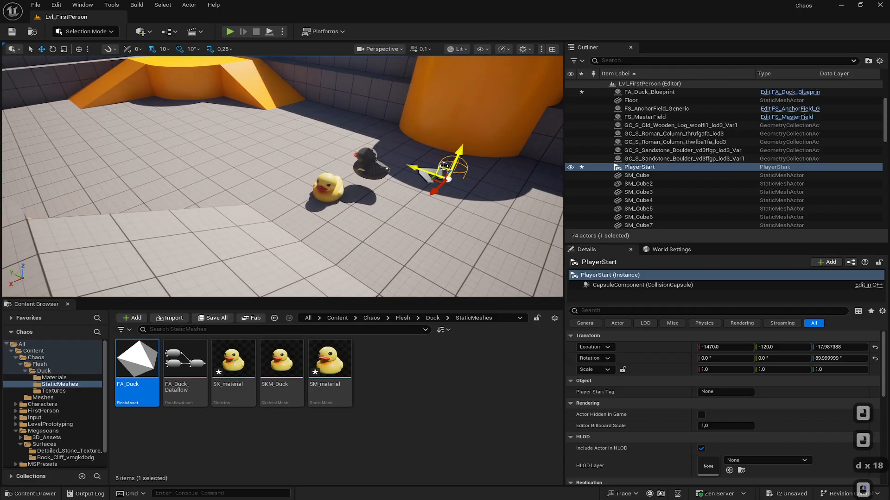
drag(444, 166, 439, 202)
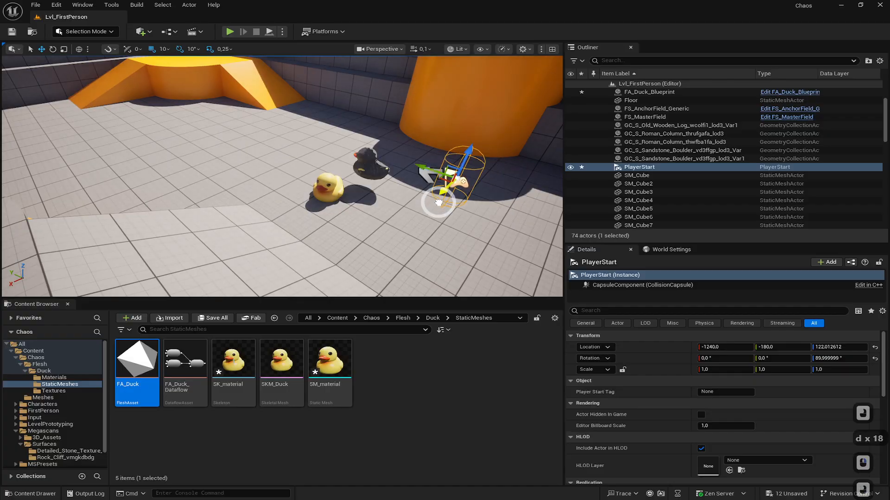
key(w)
key(d)
right_drag(438, 203, 255, 127)
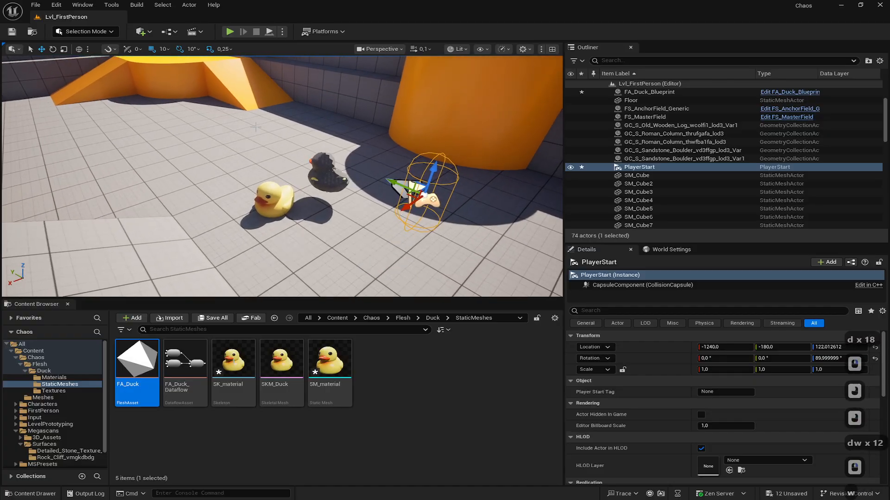
- Play the level from the new start, walk toward the ducks, then stop
click(230, 31)
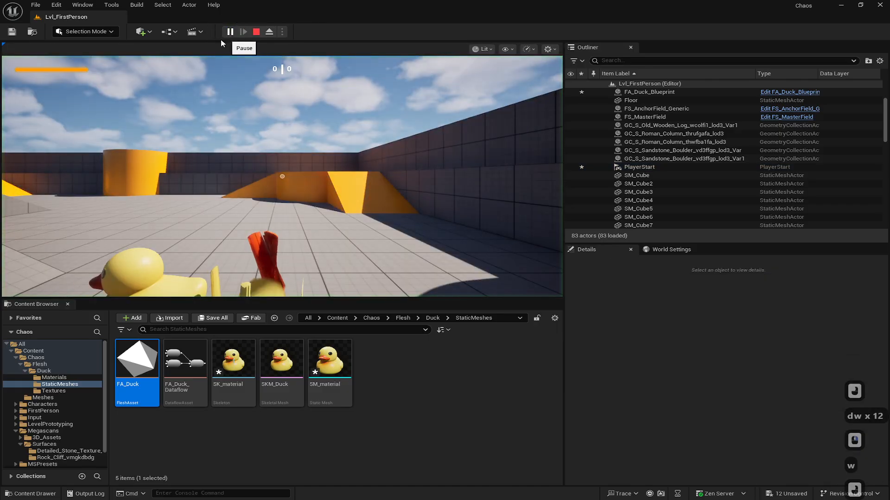
key(w)
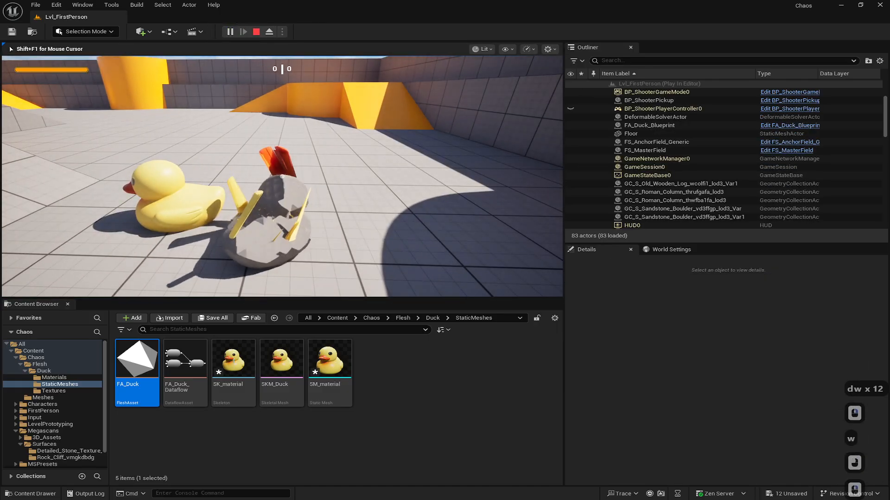
key(Escape)
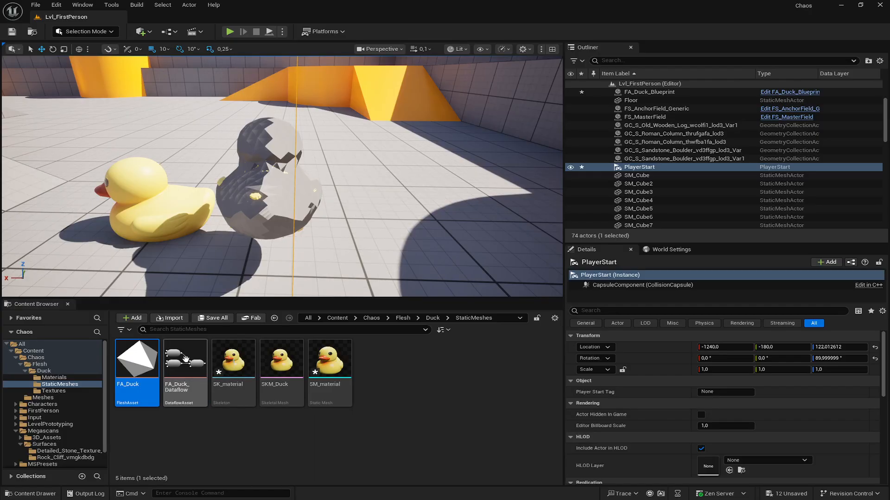
- Open the FA_Duck flesh asset, set the GenerateSurfaceBindings node's surface projection value to 5, save and close it
double_click(141, 358)
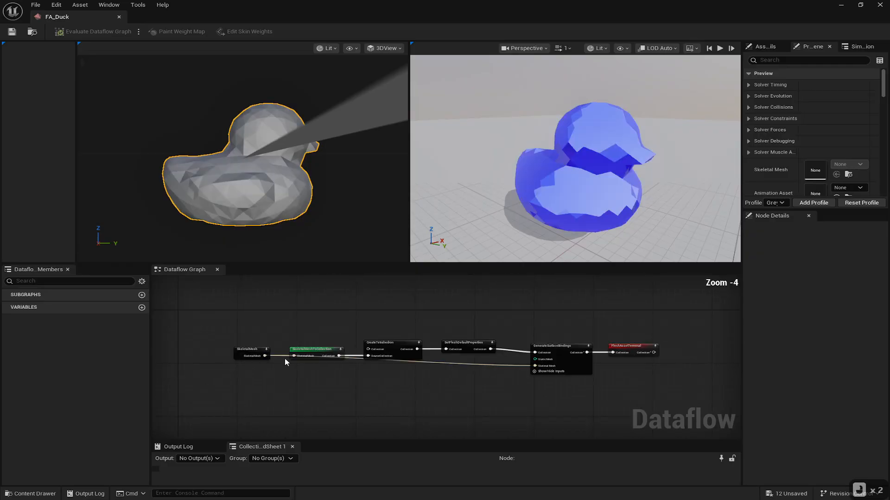
scroll(561, 374, up, 4)
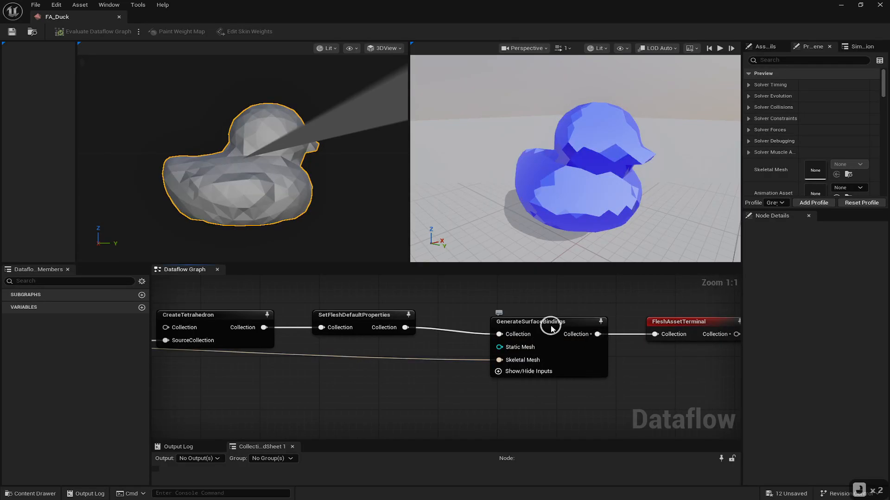
double_click(552, 324)
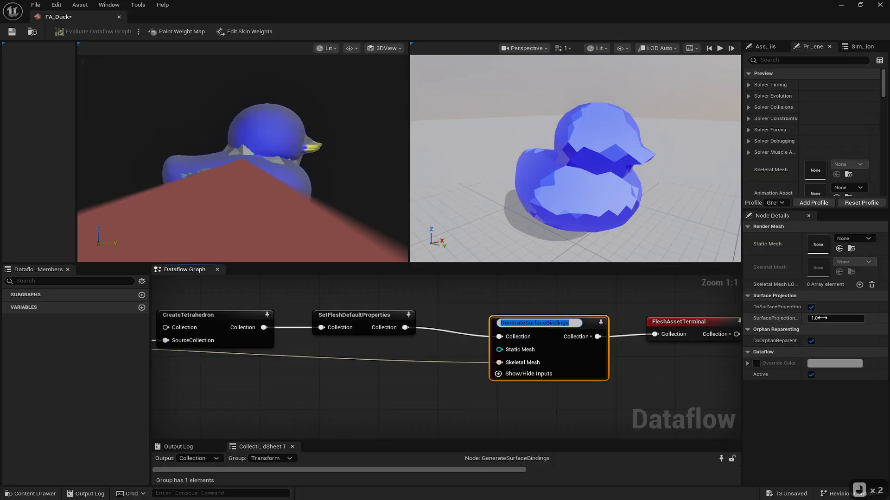
click(835, 318)
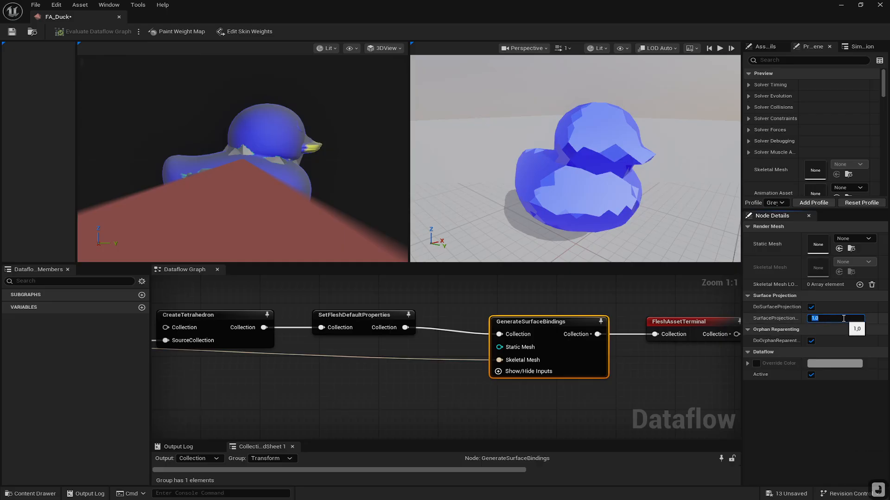
text(5)
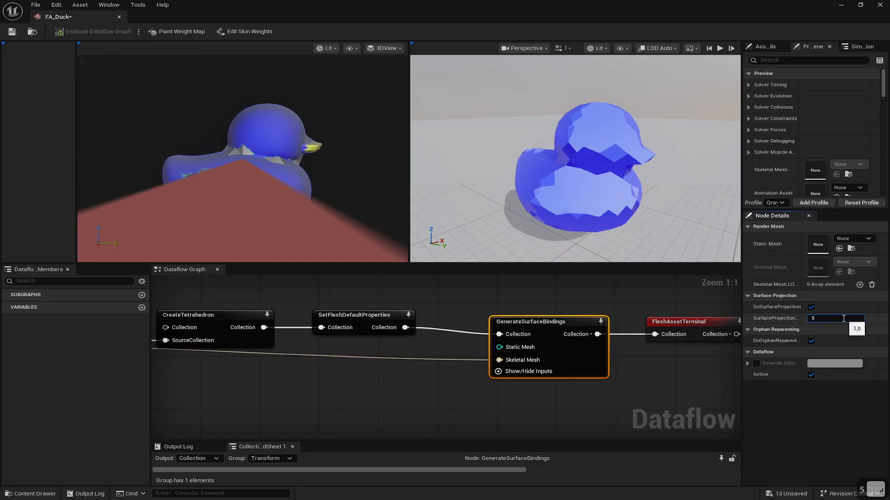
key(Return)
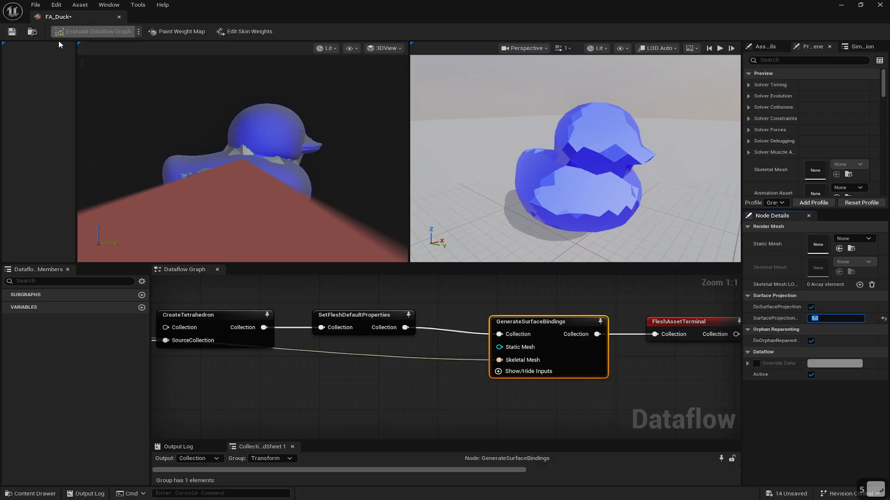
click(11, 32)
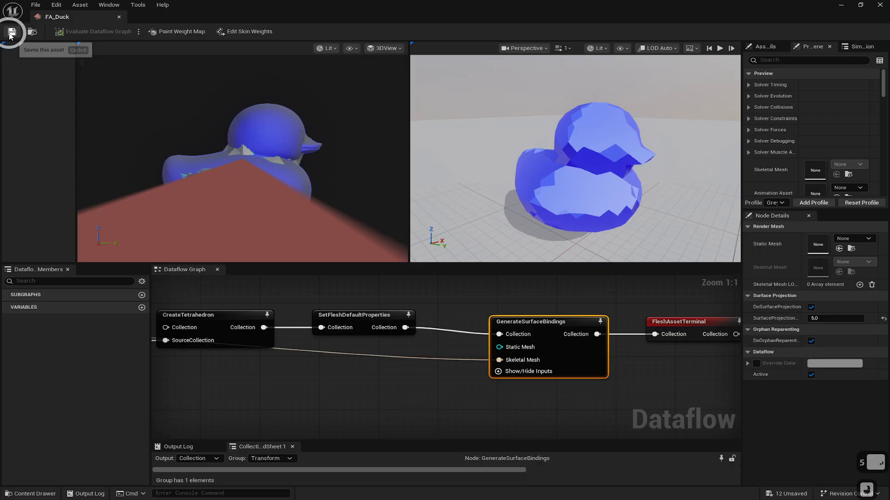
click(120, 19)
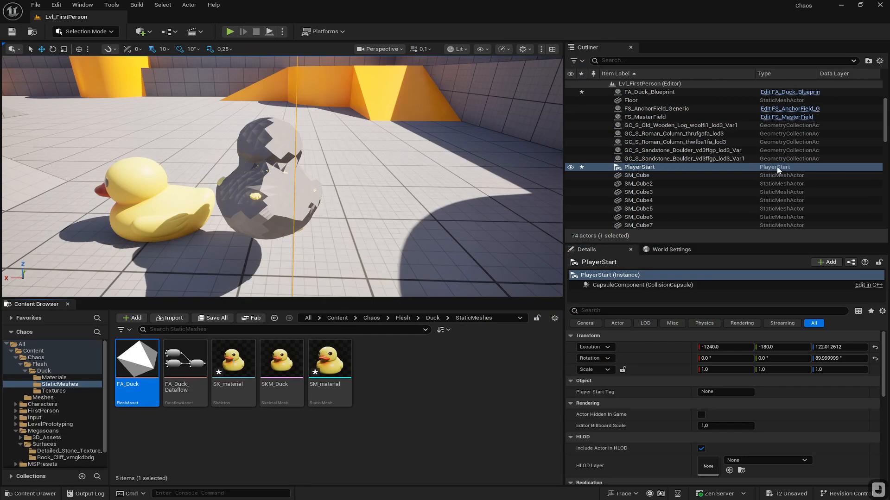
- Open the duck blueprint, enable Hidden in Game on the Flesh Visualization Component, compile and close the editor
click(278, 184)
click(811, 162)
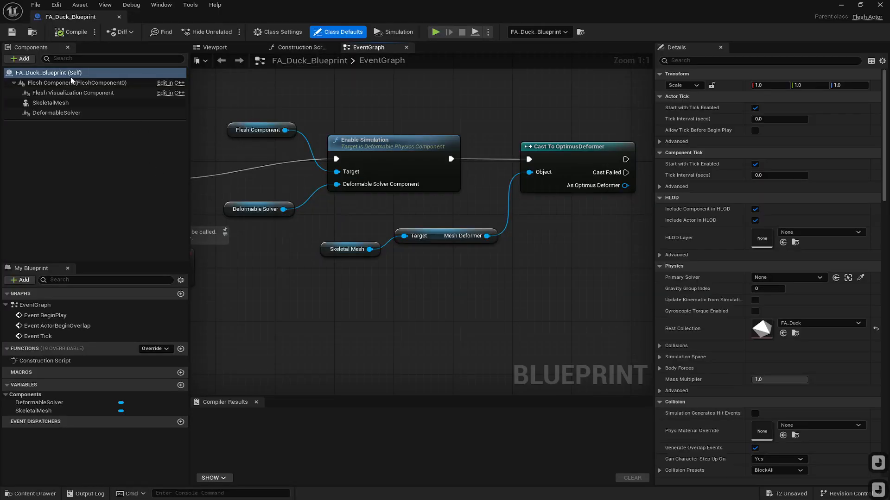
click(60, 103)
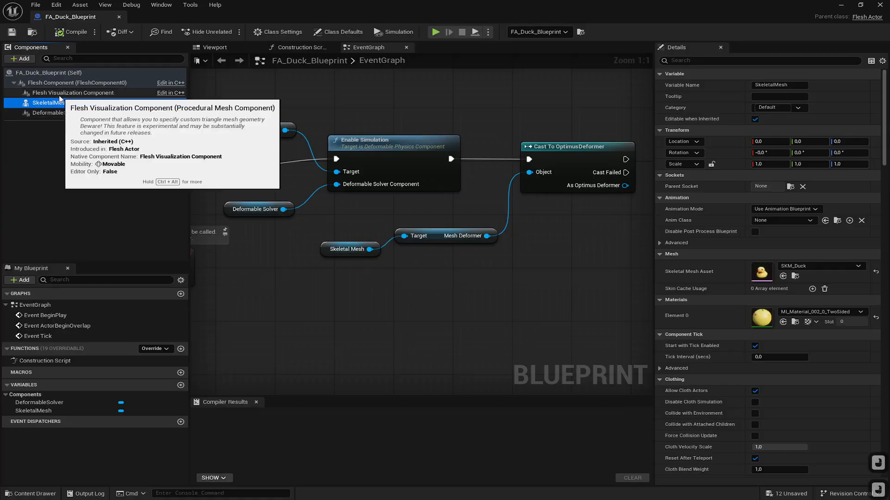
click(55, 92)
click(703, 60)
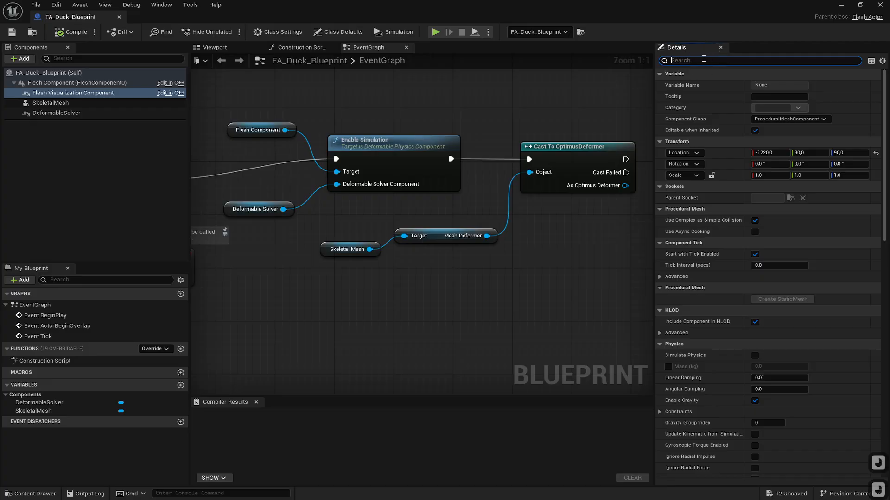
text(hid)
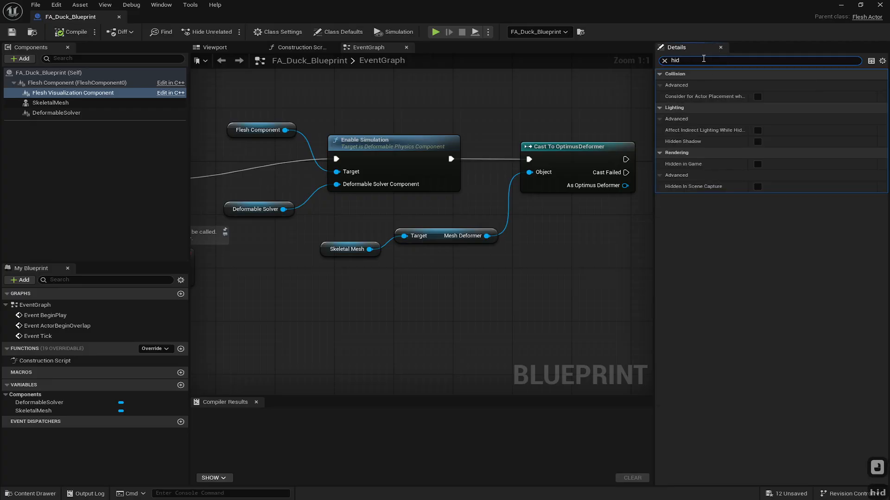
click(758, 165)
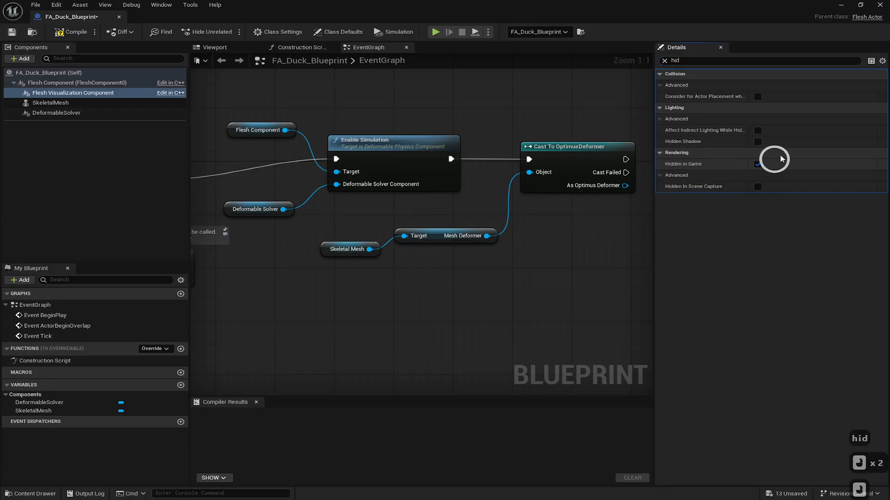
click(67, 32)
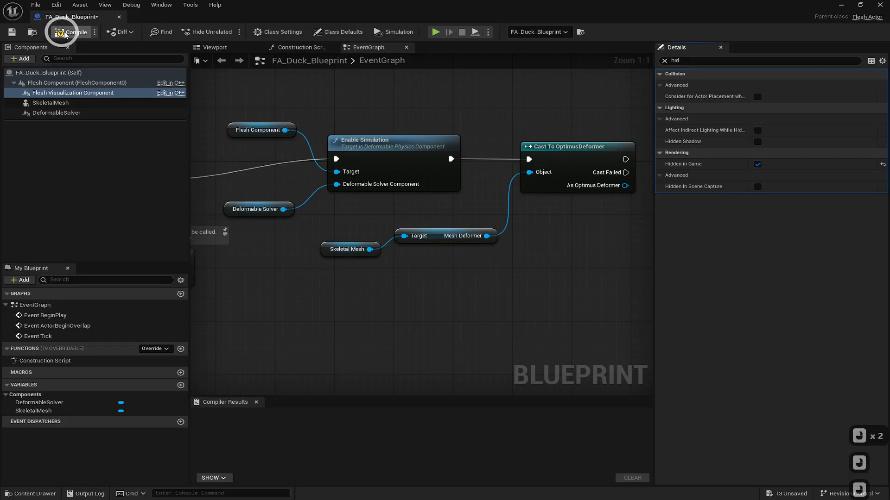
click(119, 17)
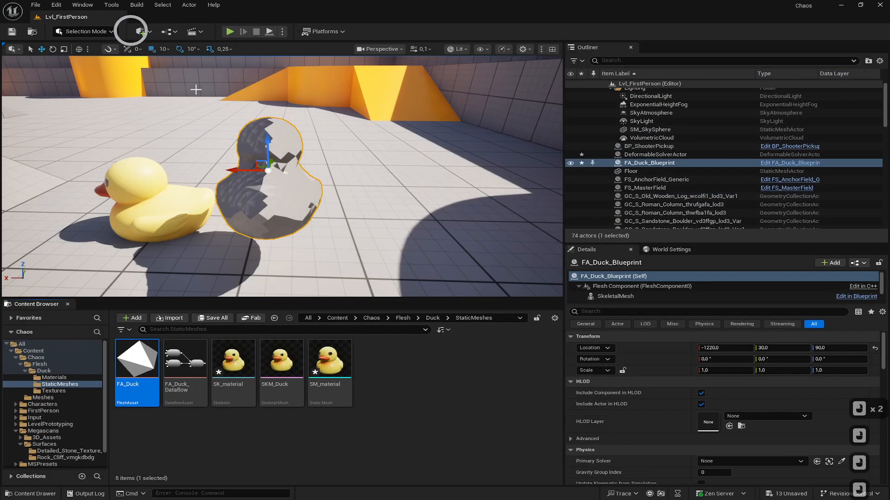
- Simulate the level, move around the flesh duck to inspect it, then stop the simulation
click(269, 33)
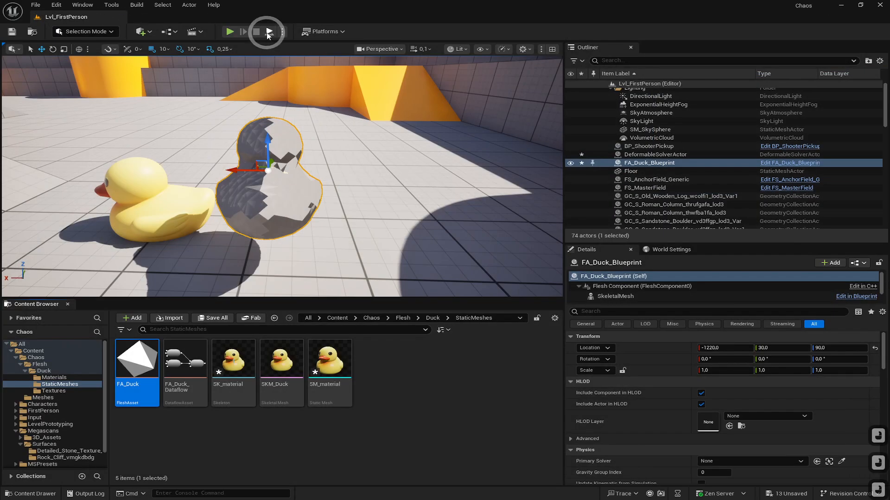
click(268, 33)
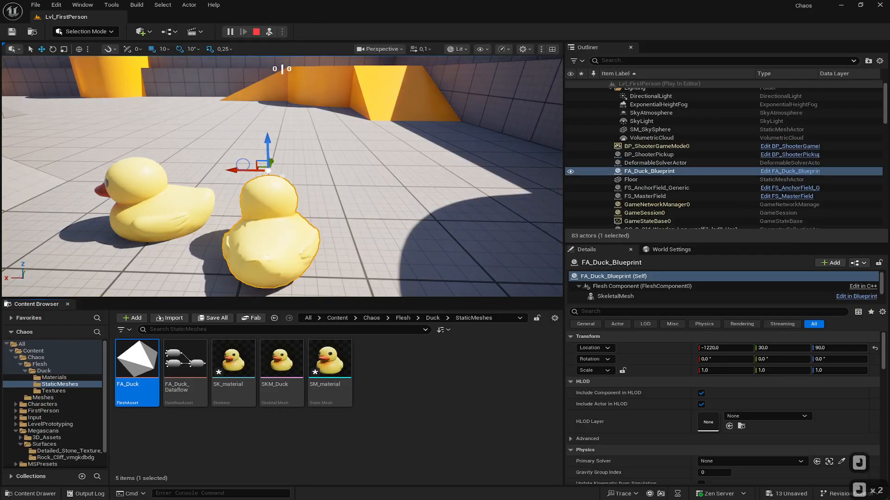
key(a)
key(w)
right_drag(239, 186, 96, 166)
key(a)
key(w)
key(s)
key(s)
key(s)
key(a)
key(a)
key(a)
key(w)
key(d)
key(d)
key(s)
key(w)
key(w)
key(a)
key(s)
right_drag(256, 161, 250, 161)
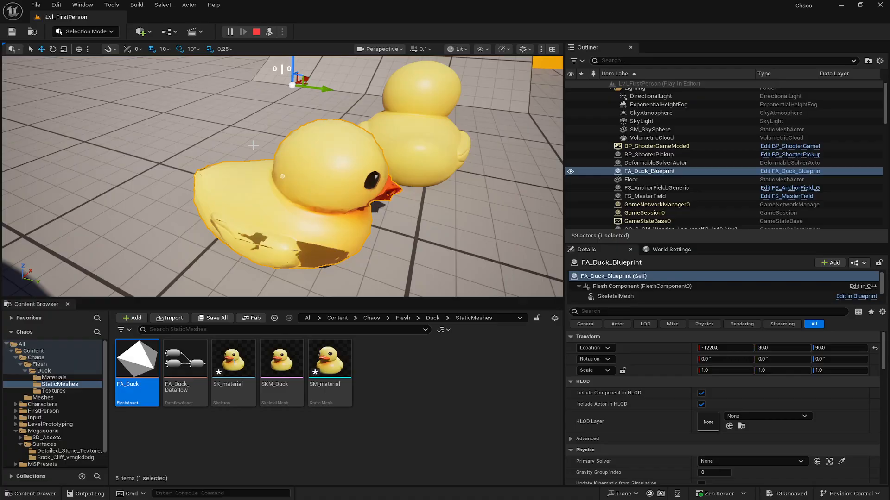
mouse_move(252, 138)
right_down()
mouse_move(260, 121)
mouse_move(343, 118)
mouse_move(370, 127)
mouse_move(398, 162)
mouse_move(411, 134)
mouse_move(237, 139)
right_up()
click(257, 32)
key(a)
key(w)
key(s)
key(s)
key(a)
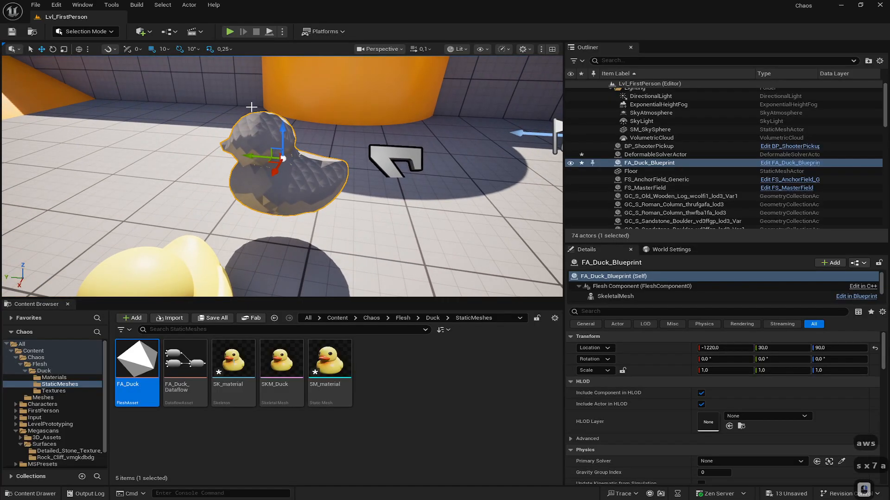